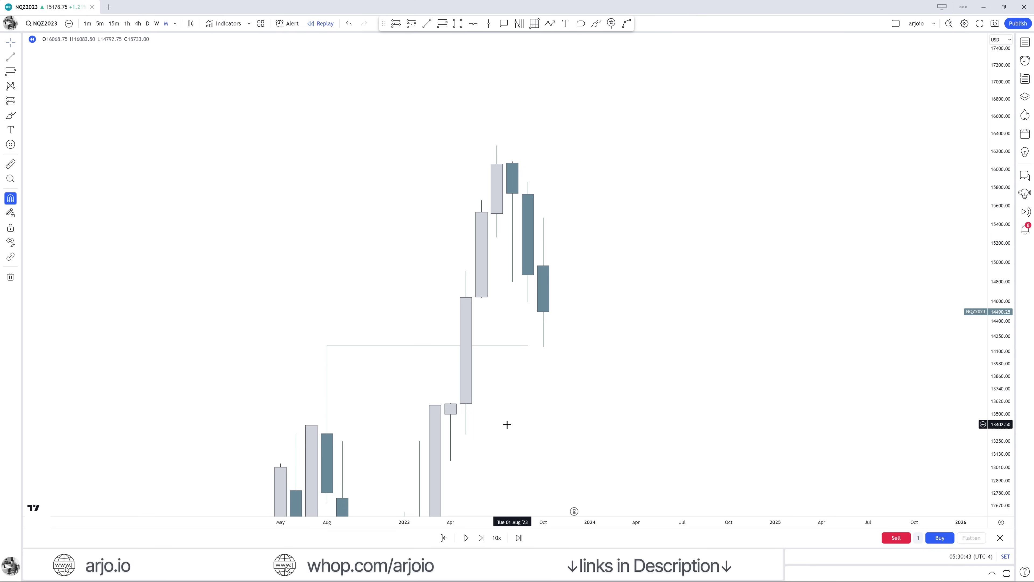
Mark the 15259.00–14910.00 gap with a rectangle from May to August 2023 on the monthly chart, and remove it
left_click_drag(572, 428, 588, 252)
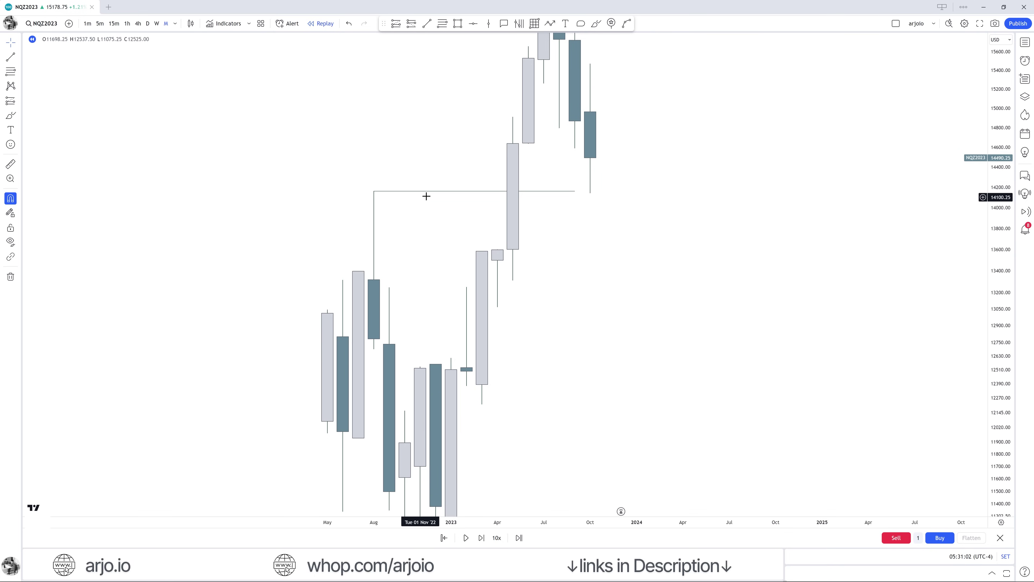
left_click_drag(425, 271, 405, 390)
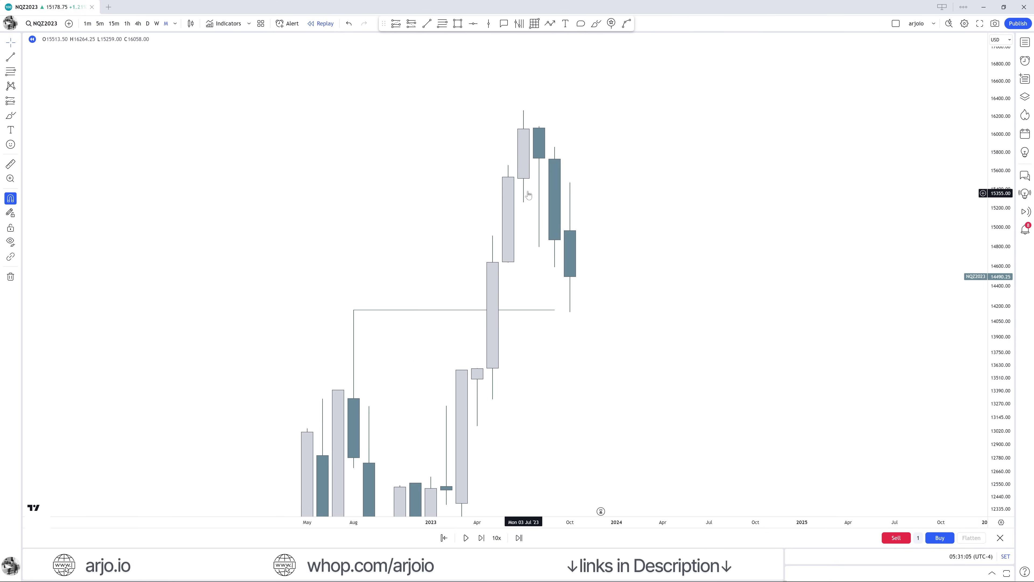
left_click(458, 23)
left_click(524, 202)
left_click(492, 235)
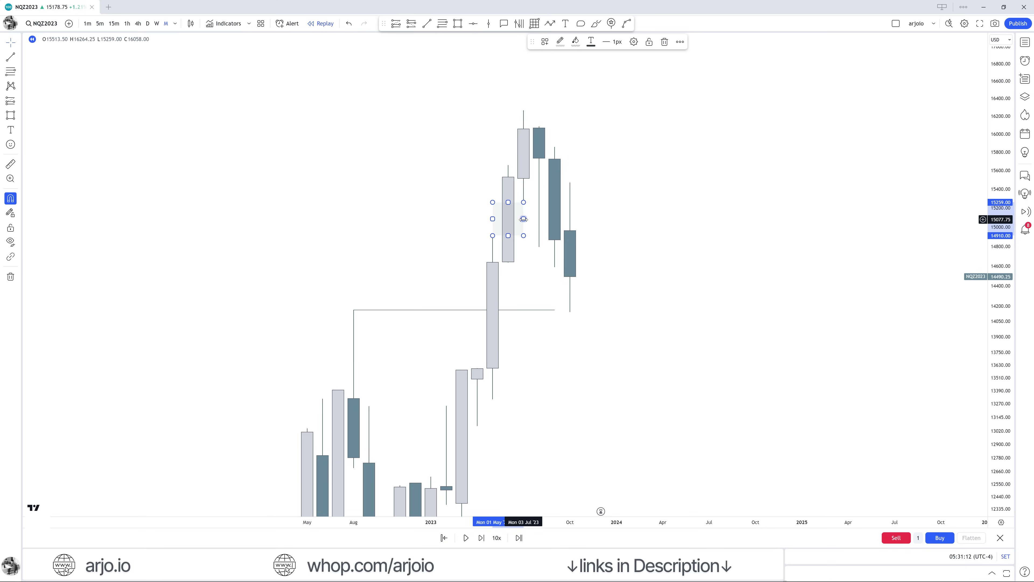
left_click_drag(524, 219, 539, 219)
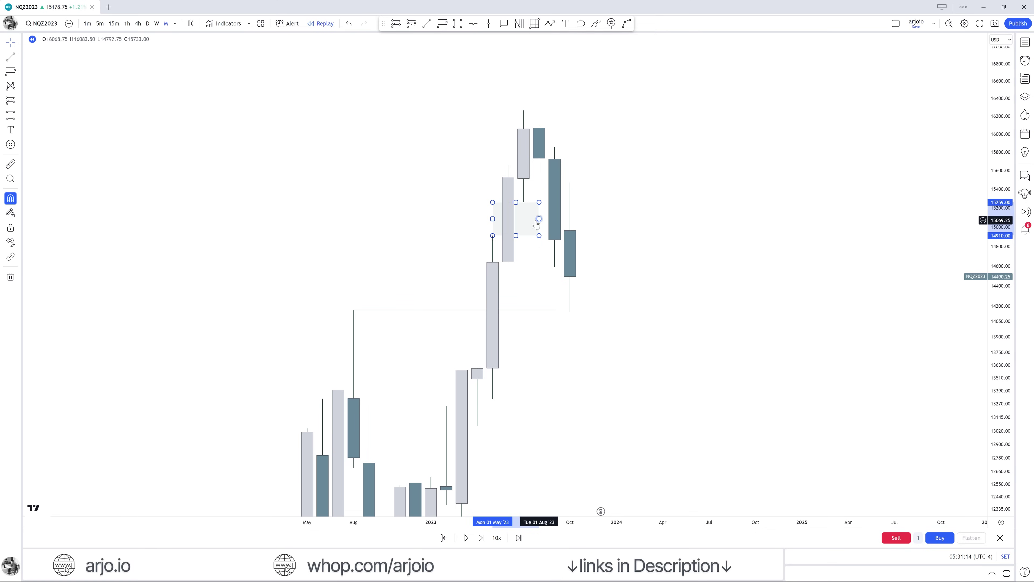
left_click(489, 224)
key("Delete")
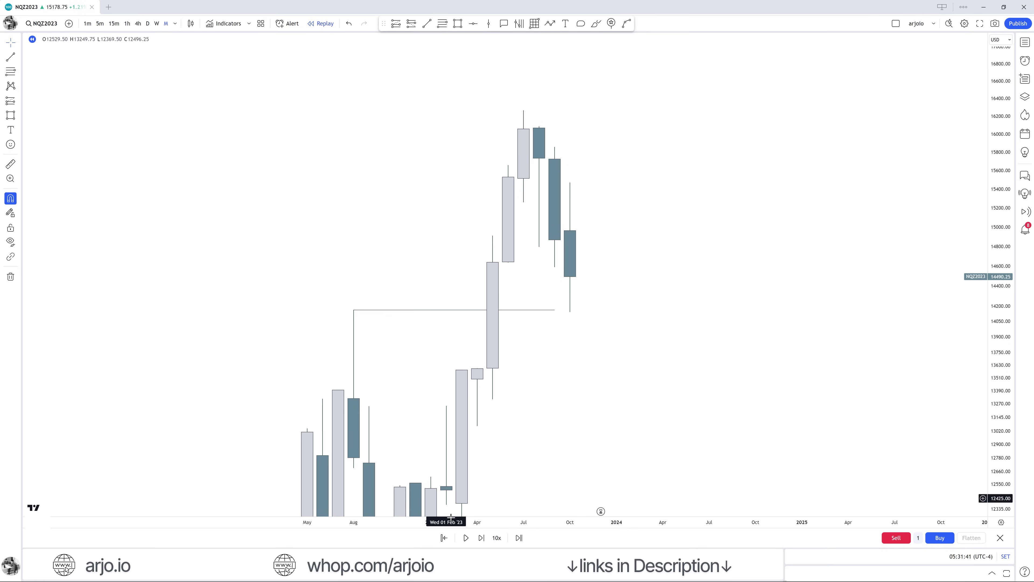
Rewind the bar replay so the chart ends at the August 2023 monthly candle
left_click(443, 538)
left_click(554, 308)
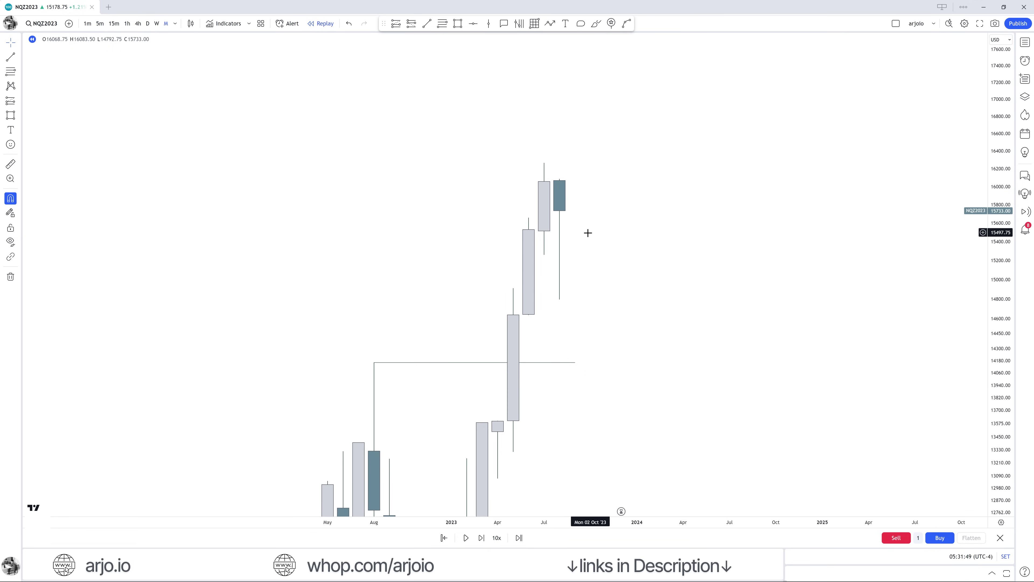
key("shift+Right")
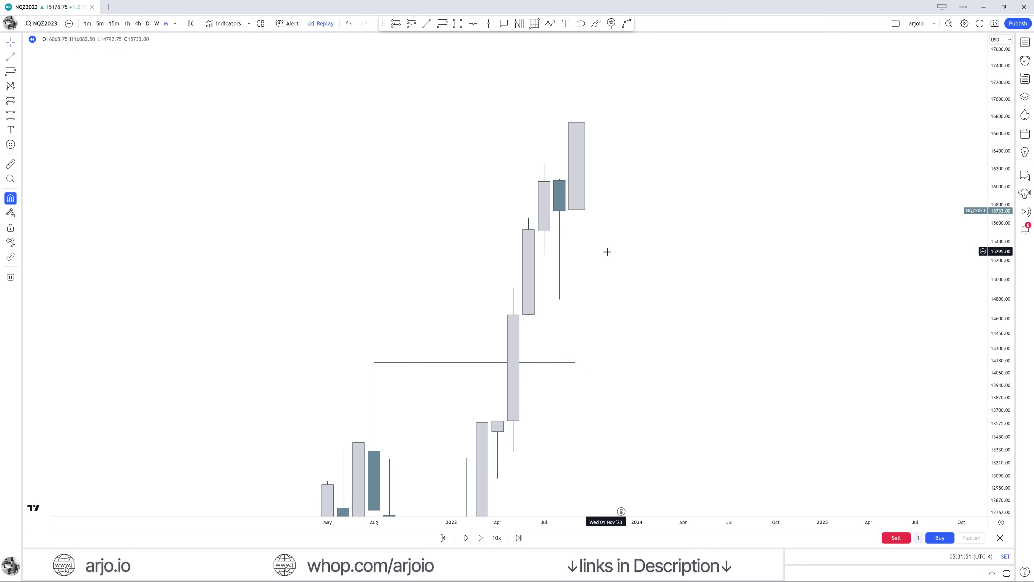
key("shift+Right")
key("ctrl+z")
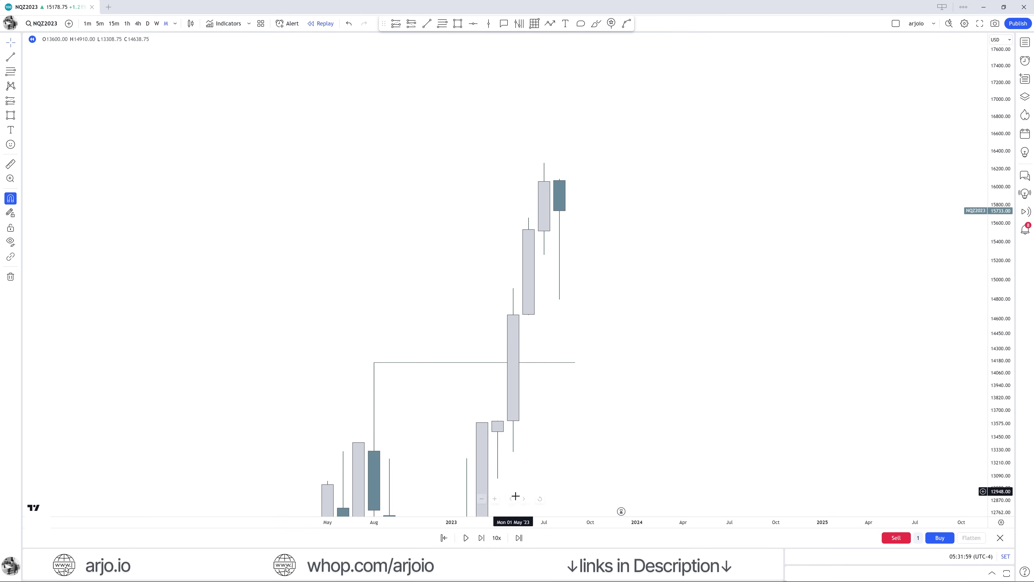
Advance the replay step by step to build up the September 2023 monthly candle
left_click(481, 538)
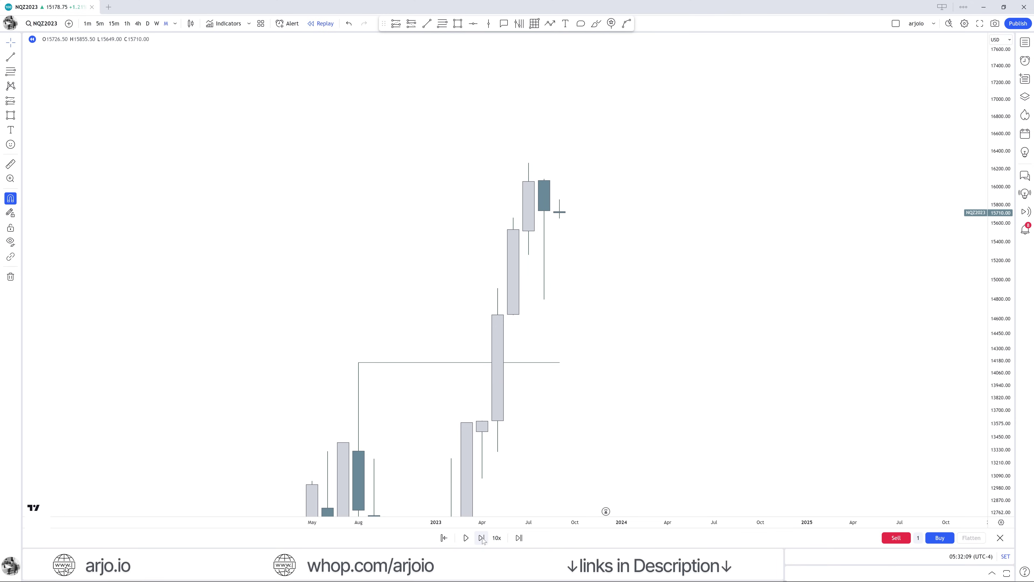
left_click(482, 538)
left_click(481, 538)
left_click(482, 538)
left_click(481, 538)
left_click(482, 538)
left_click(482, 538)
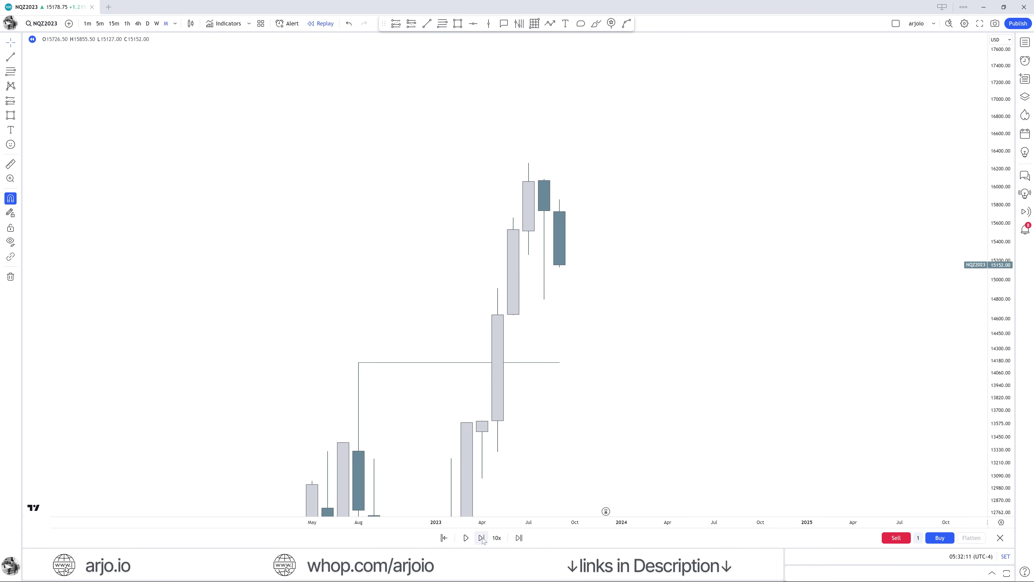
left_click(481, 538)
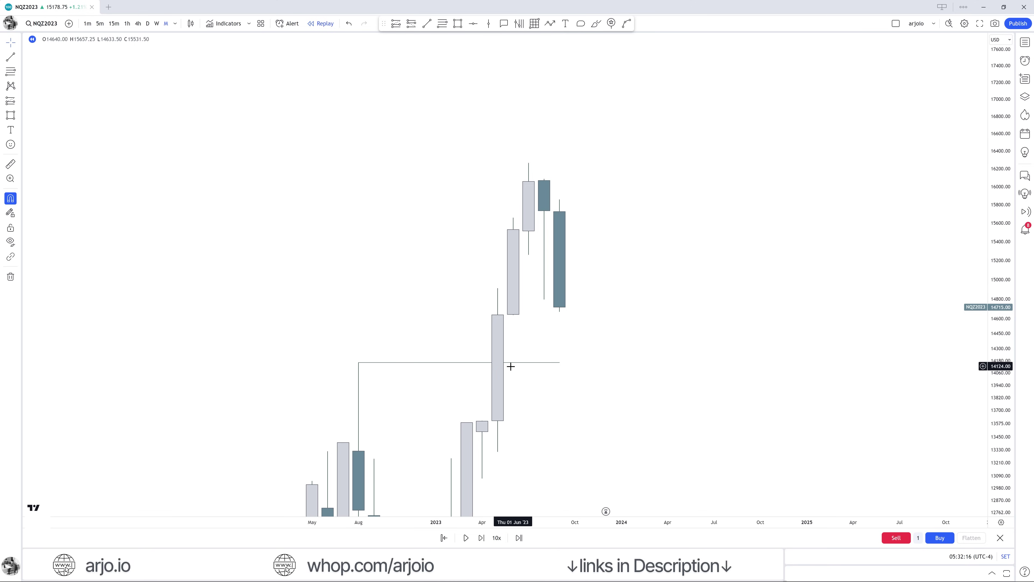
Draw rectangles over the 14633.50–14160.00 zone from August 2022 to September 2023 and the 15259.00–14910.00 gap from May to August 2023
left_click(458, 23)
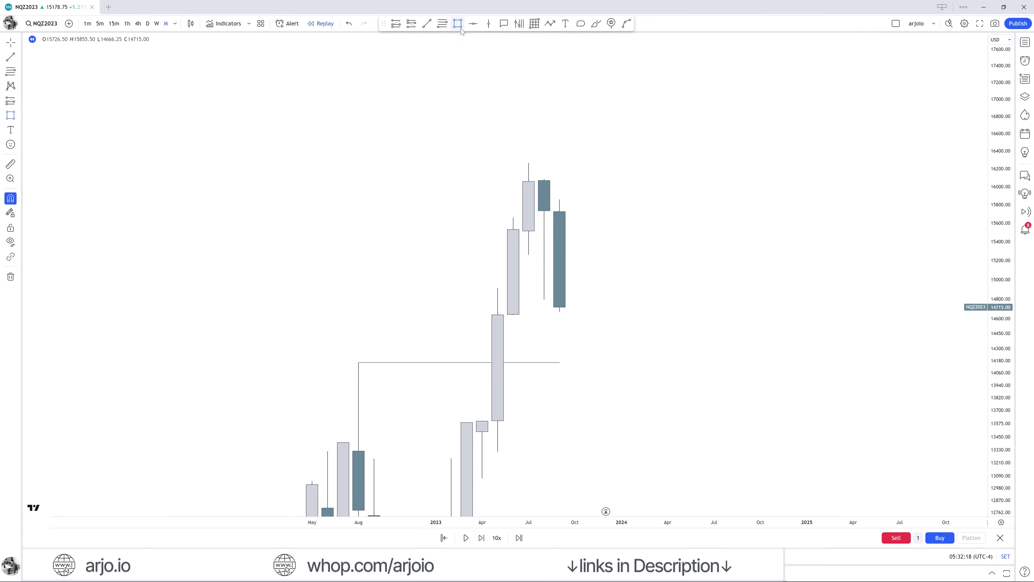
left_click(513, 315)
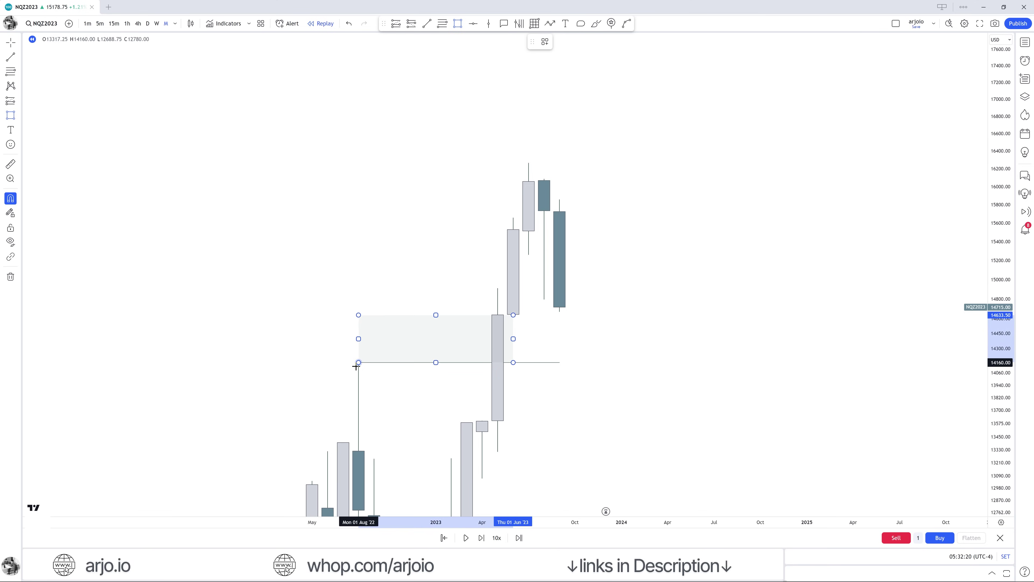
left_click(359, 363)
left_click_drag(513, 339, 560, 339)
left_click(590, 350)
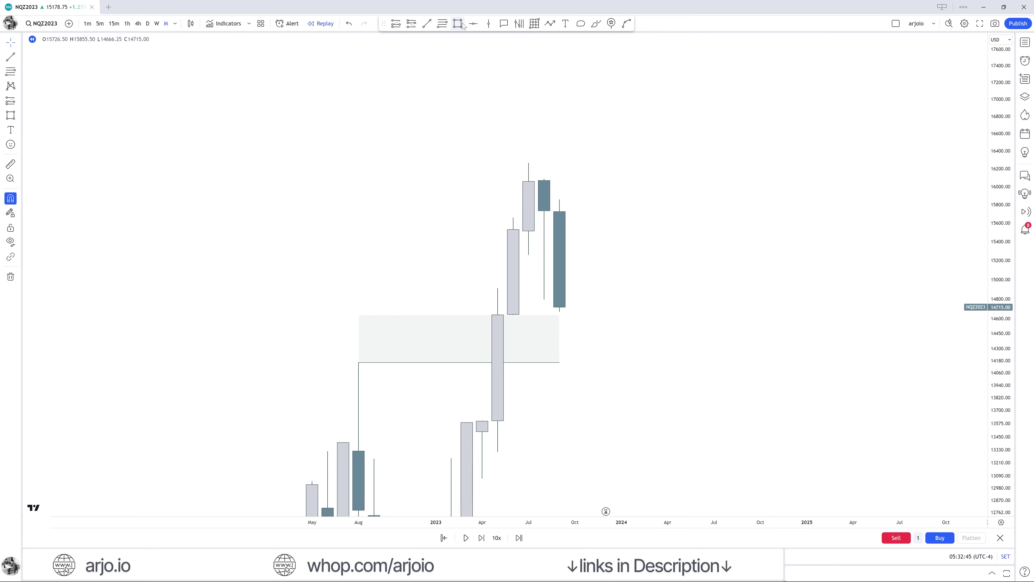
mouse_move(528, 254)
left_mouse_down()
mouse_move(498, 288)
mouse_move(544, 271)
left_mouse_up()
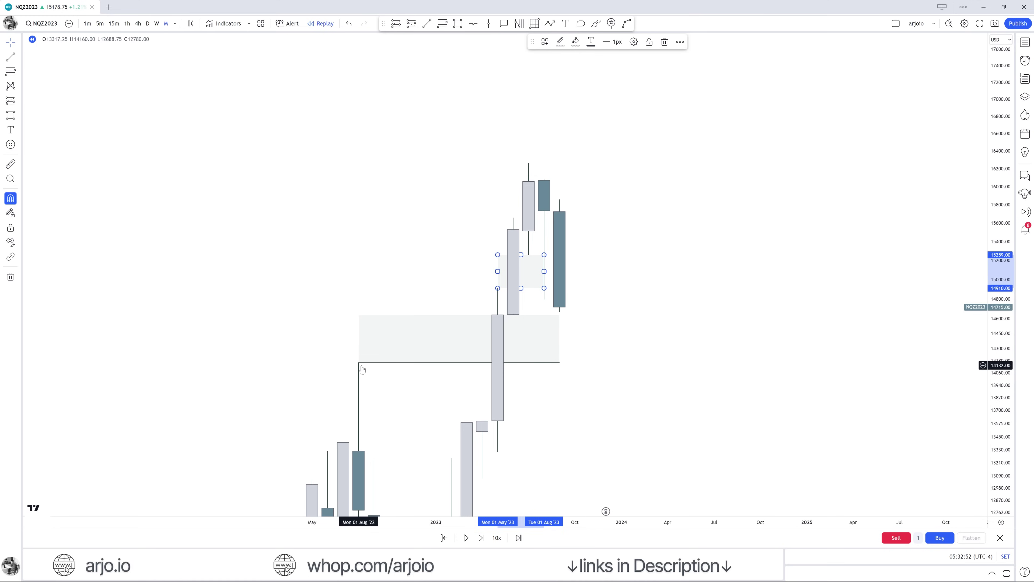
left_click(423, 392)
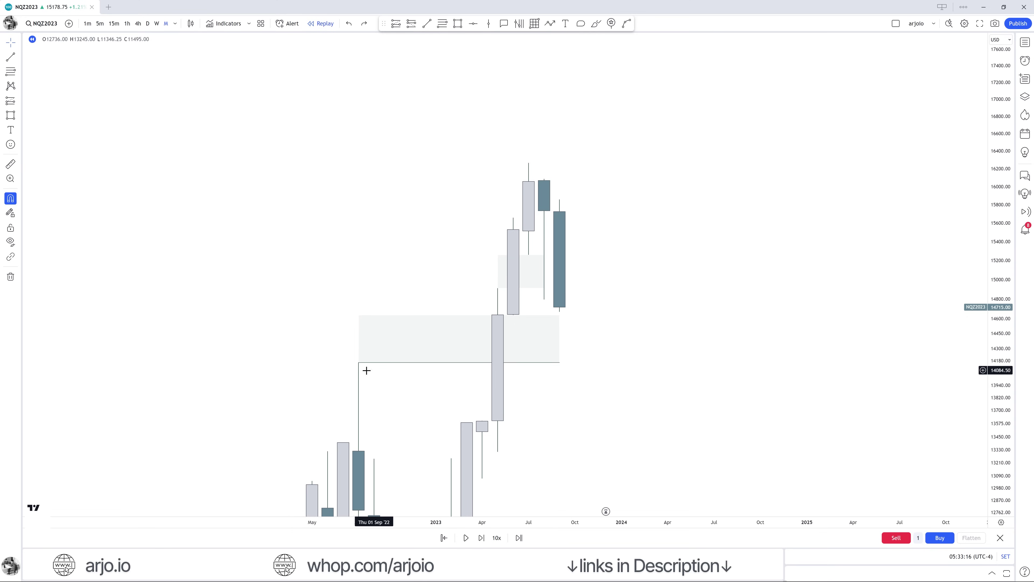
Delete both shaded rectangles from the monthly chart, keeping the horizontal line from the August 2022 high
left_click(548, 345)
key("Delete")
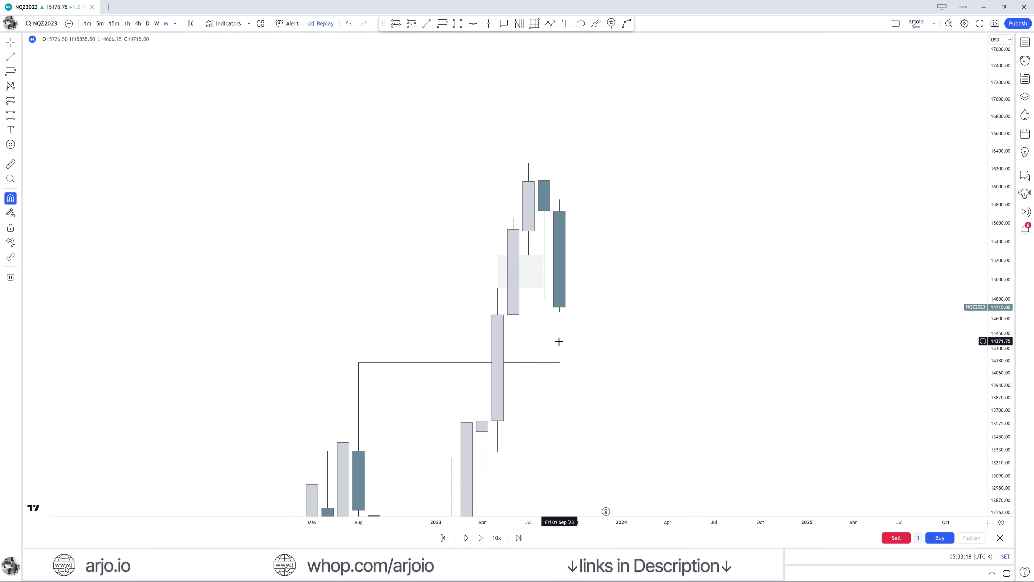
left_click(532, 288)
key("Delete")
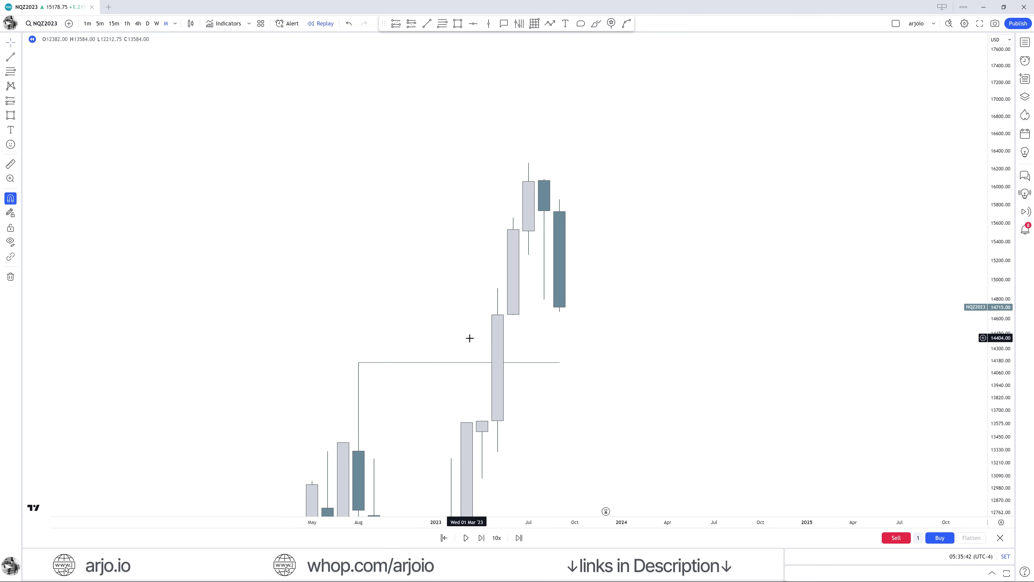
left_click(454, 363)
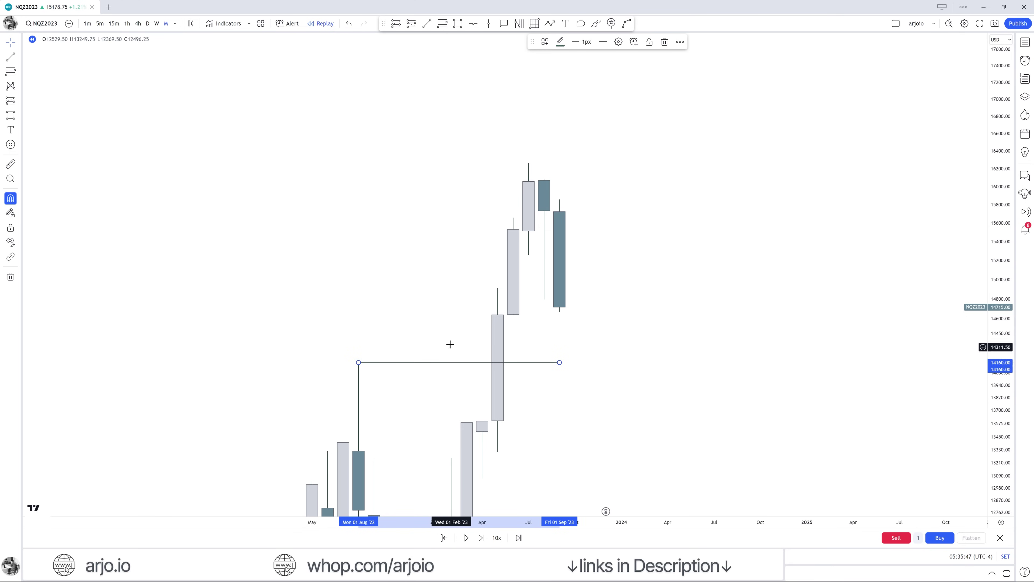
left_click(448, 345)
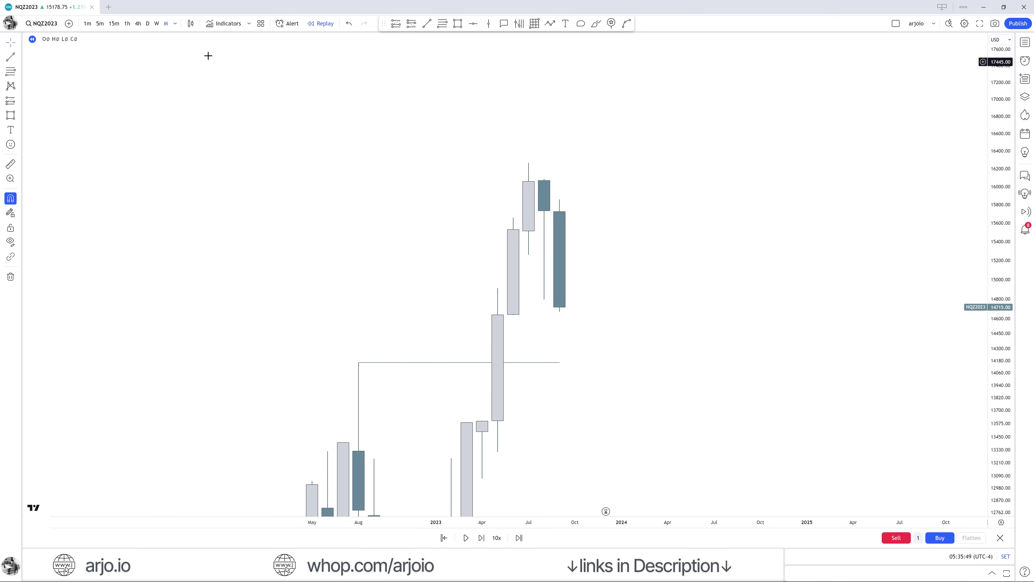
Switch to the weekly timeframe and shade the 15356.75–15060.75 gap with a rectangle from 11 September to 9 October 2023
left_click(157, 24)
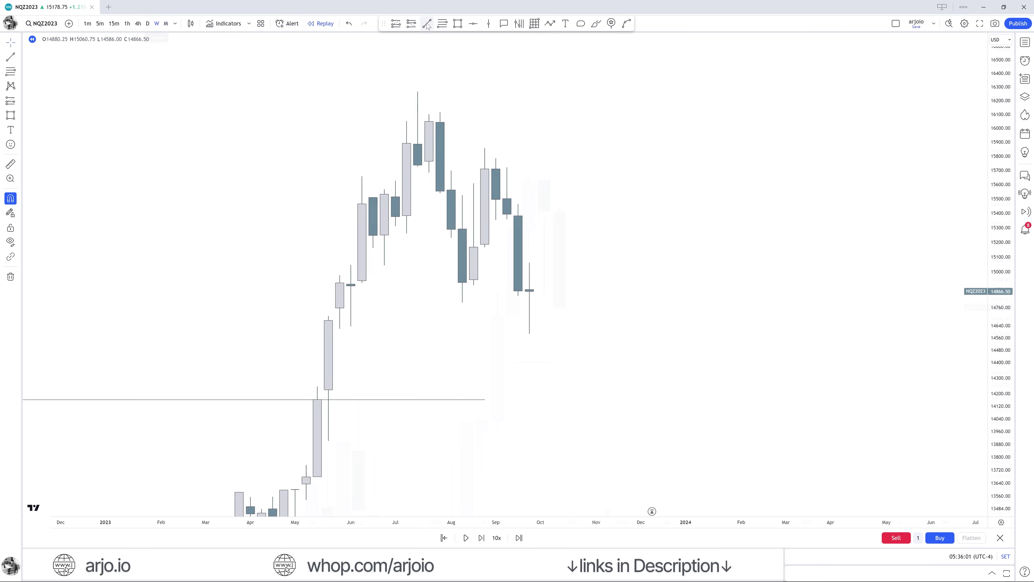
left_click_drag(505, 220, 552, 262)
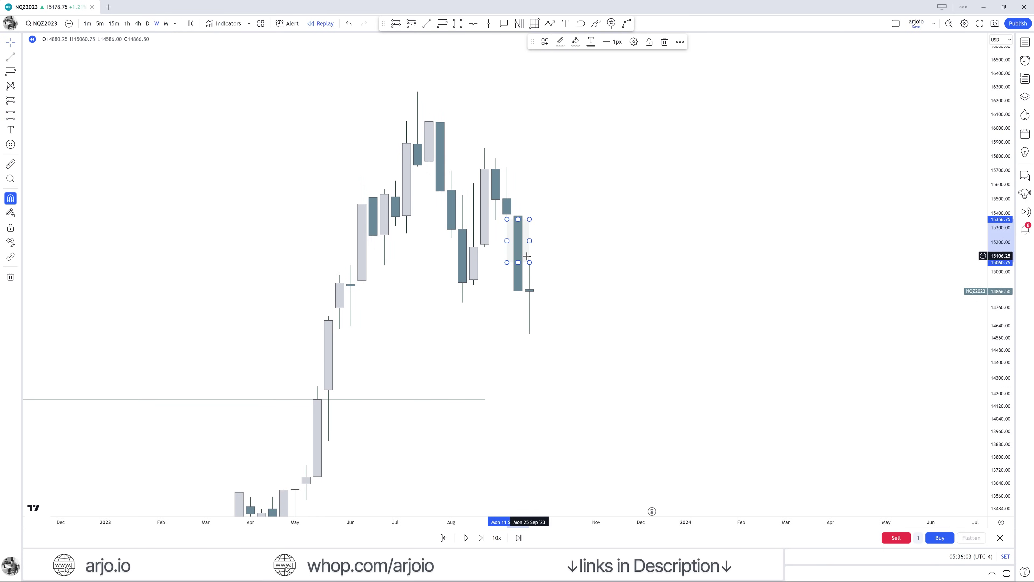
left_click(617, 306)
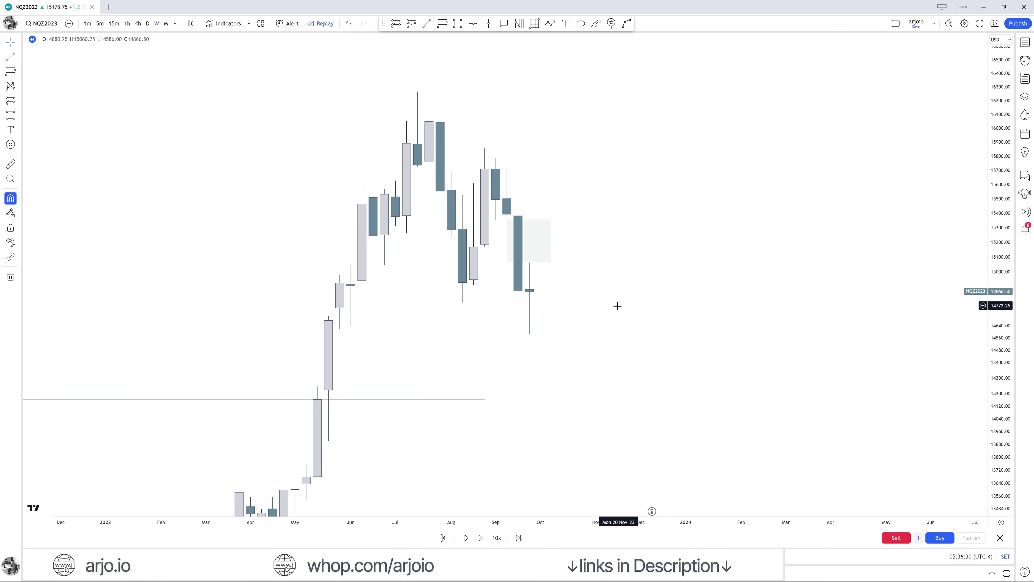
Advance the weekly replay until the candle of 23 October 2023 is on the chart
left_click(481, 538)
left_click(482, 538)
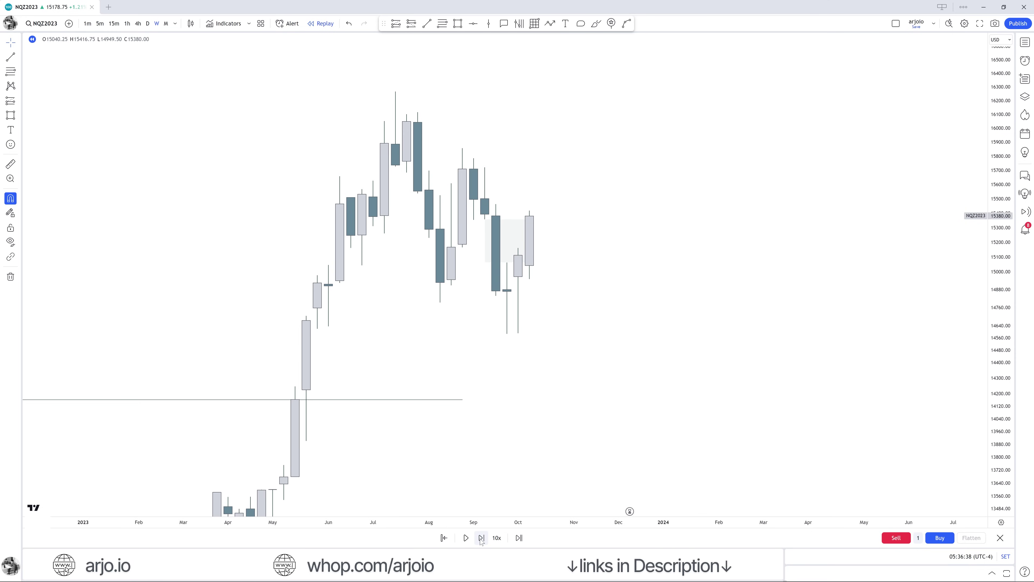
left_click(482, 538)
left_click(482, 538)
left_click(482, 538)
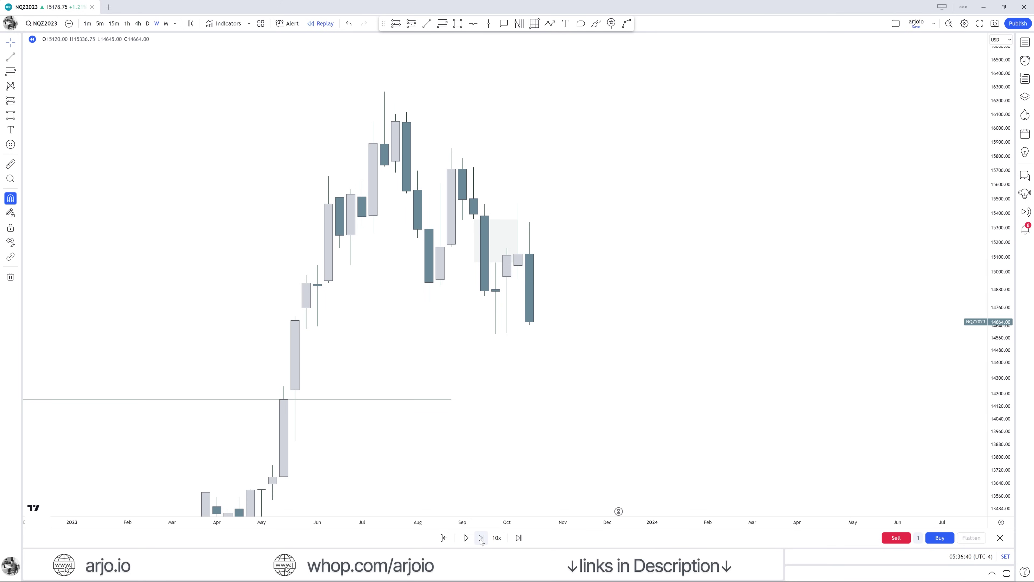
left_click(481, 538)
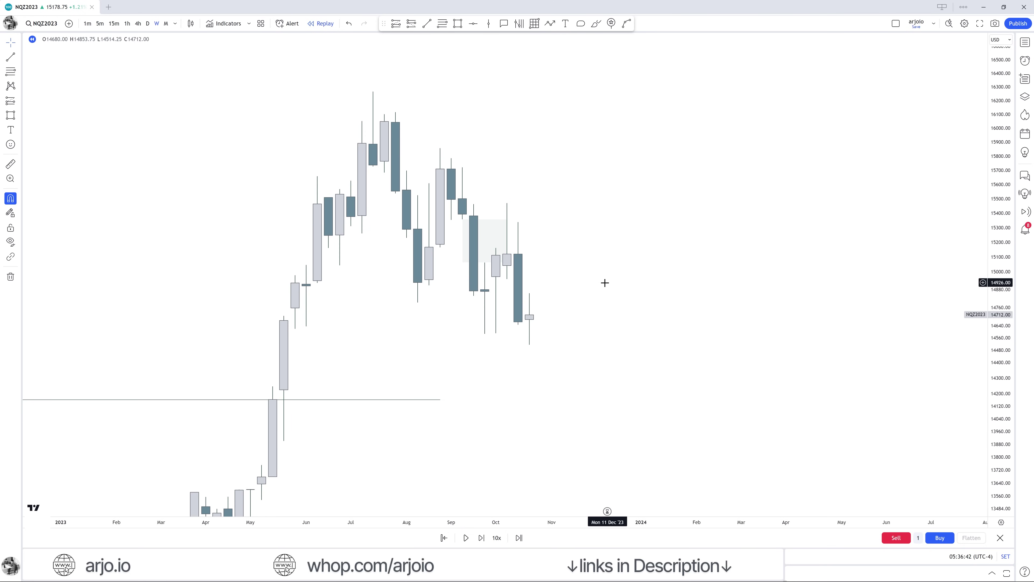
Draw a horizontal trend line along the equal weekly lows at about 14590, from 25 September to 16 October 2023
left_click_drag(604, 282, 766, 293)
scroll(970, 369, "up", 2)
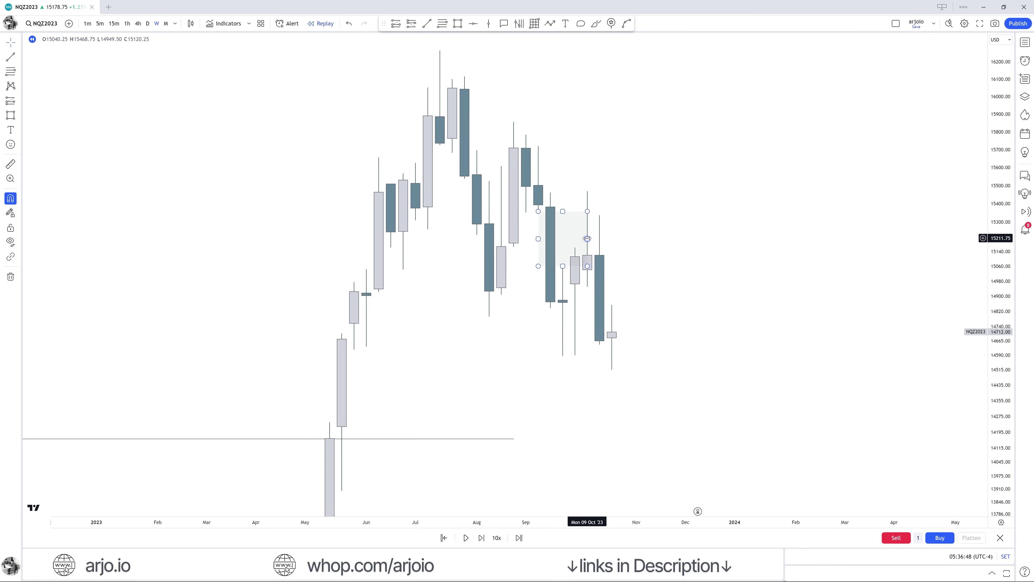
left_click(426, 24)
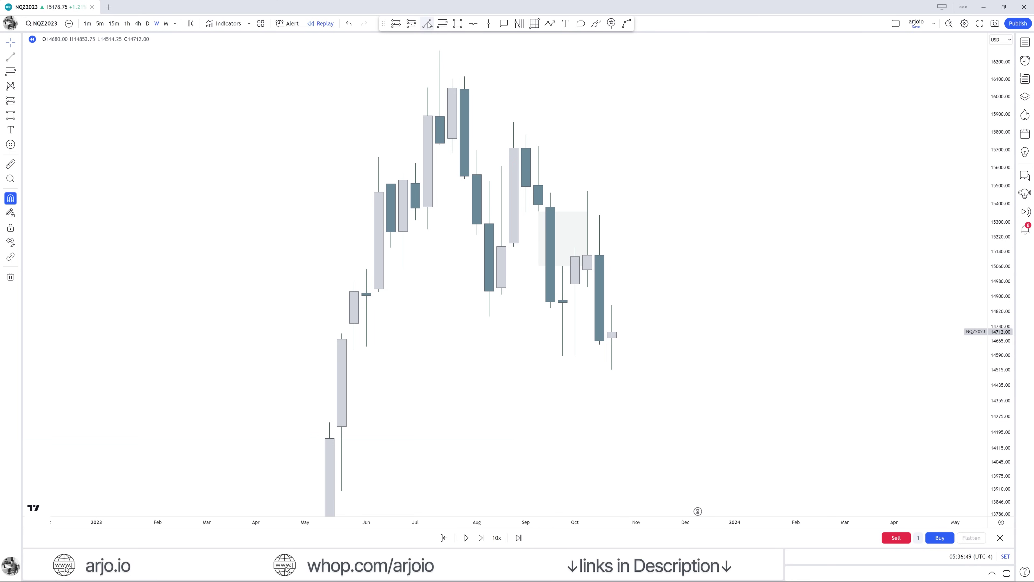
left_click(562, 355)
left_click(602, 356)
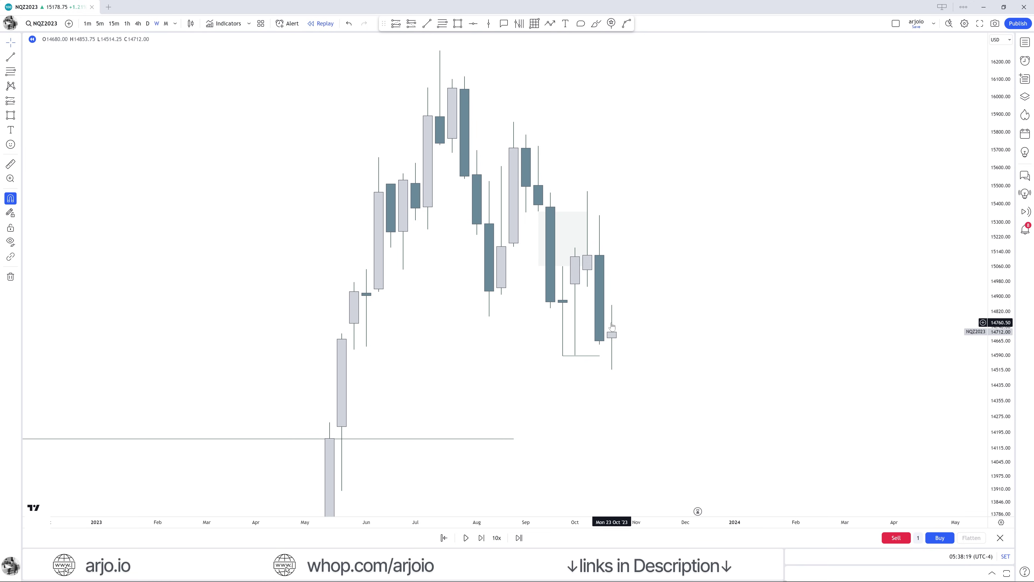
Switch to the daily timeframe and advance the replay by one daily candle
left_click(148, 24)
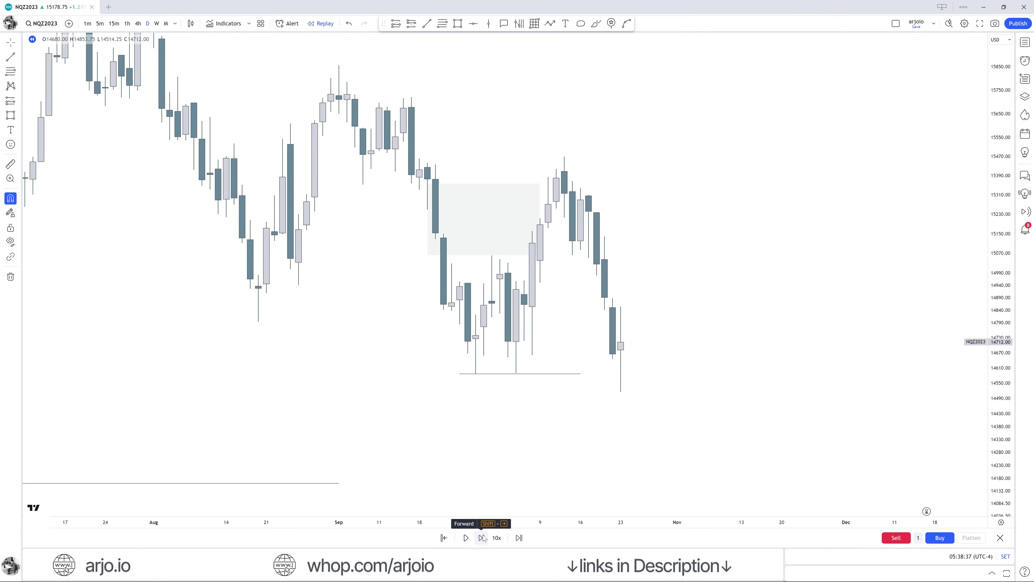
left_click(482, 537)
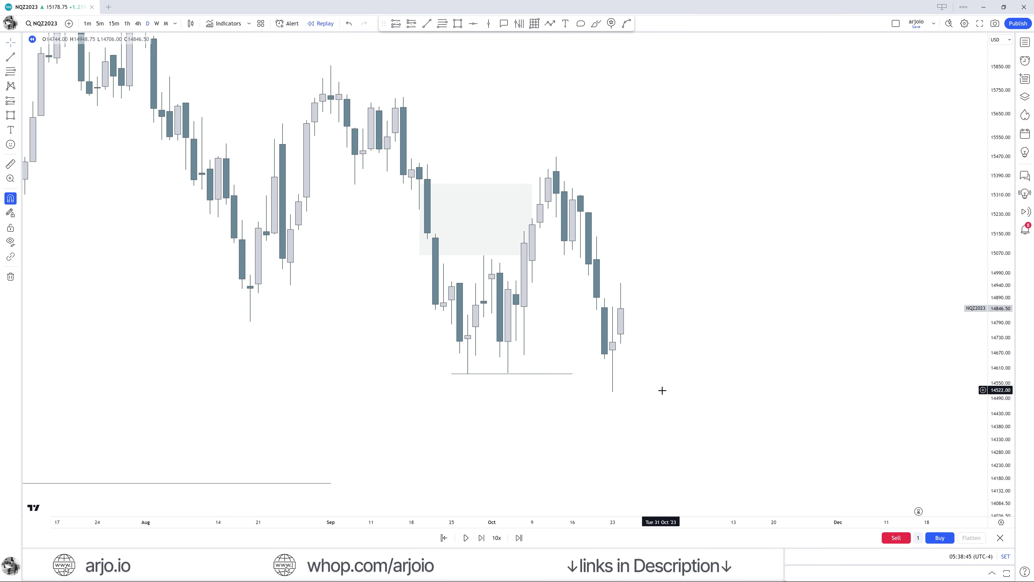
Extend the right end of the 14160.00 horizontal line to 26 October 2023
left_click_drag(450, 377, 384, 381)
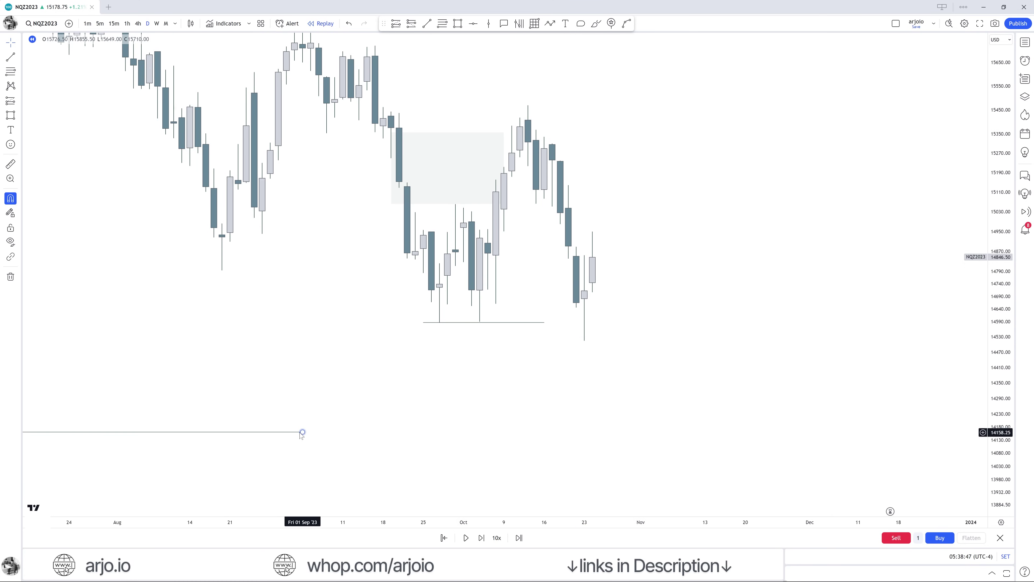
left_click_drag(300, 432, 608, 440)
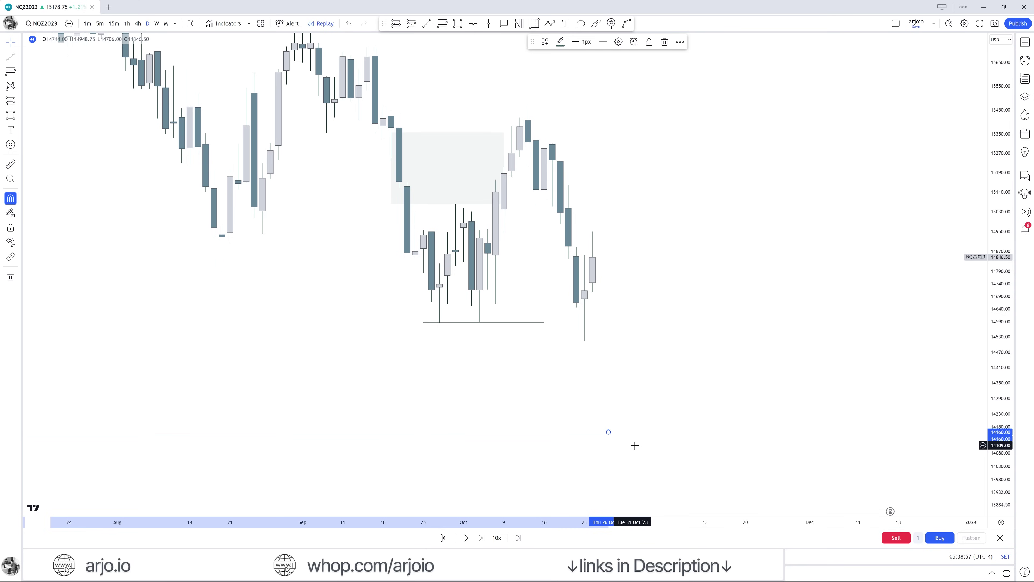
left_click(635, 445)
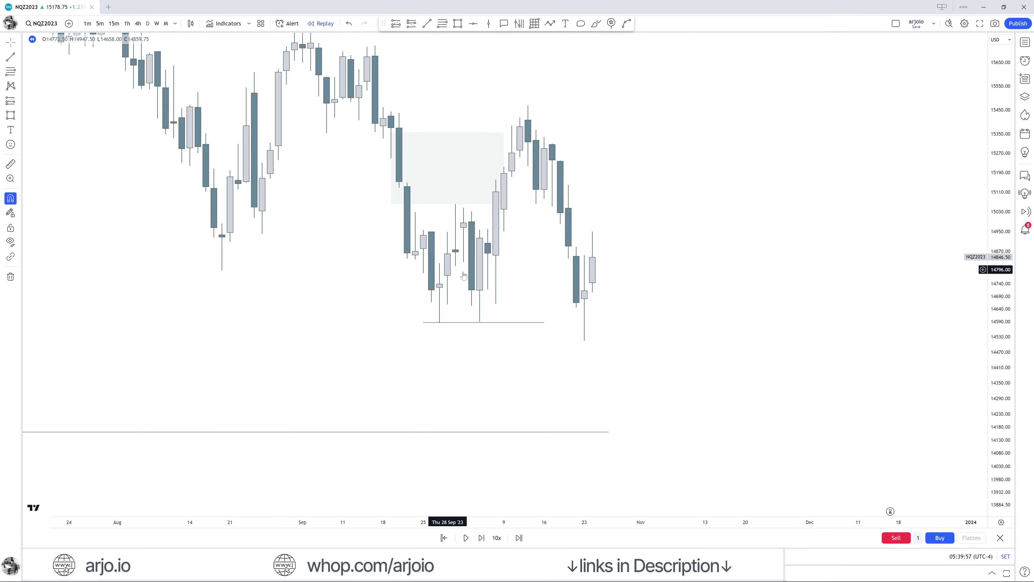
Mark the daily fair value gap between 14979.25 and 14887.50 with a rectangle from 18 to 24 October 2023
left_click(461, 26)
left_click_drag(560, 224, 576, 247)
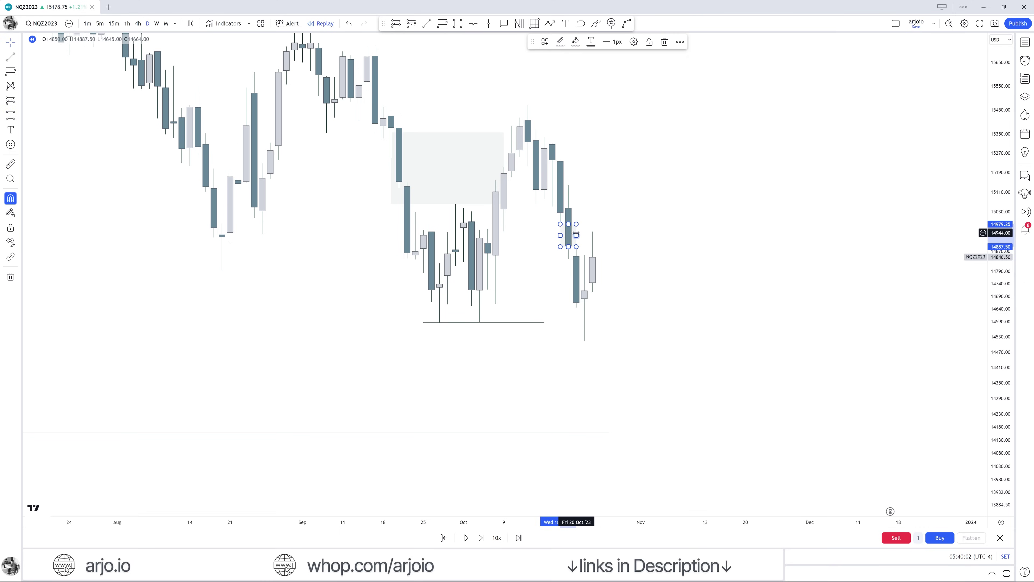
left_click(644, 262)
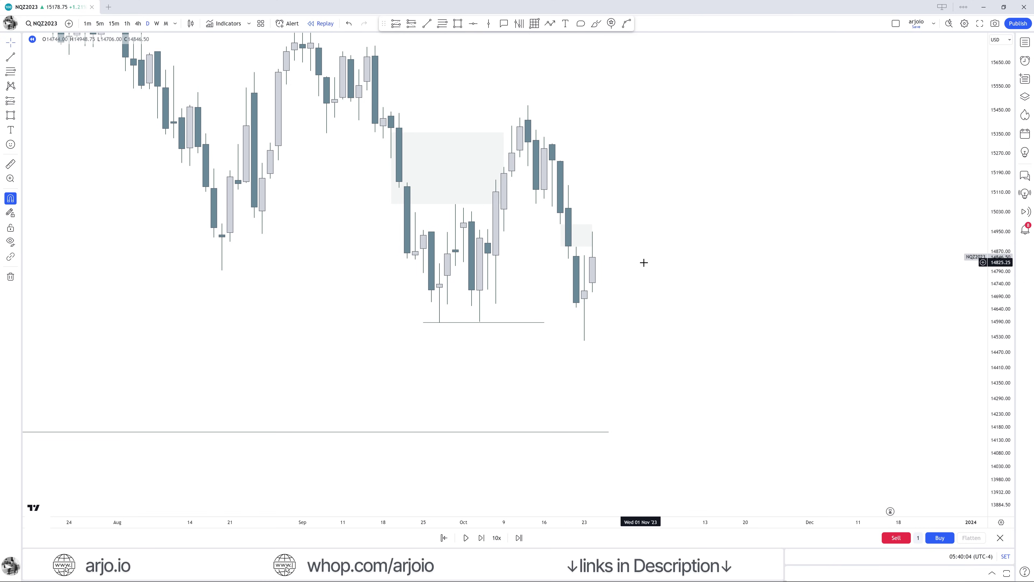
left_click(593, 235)
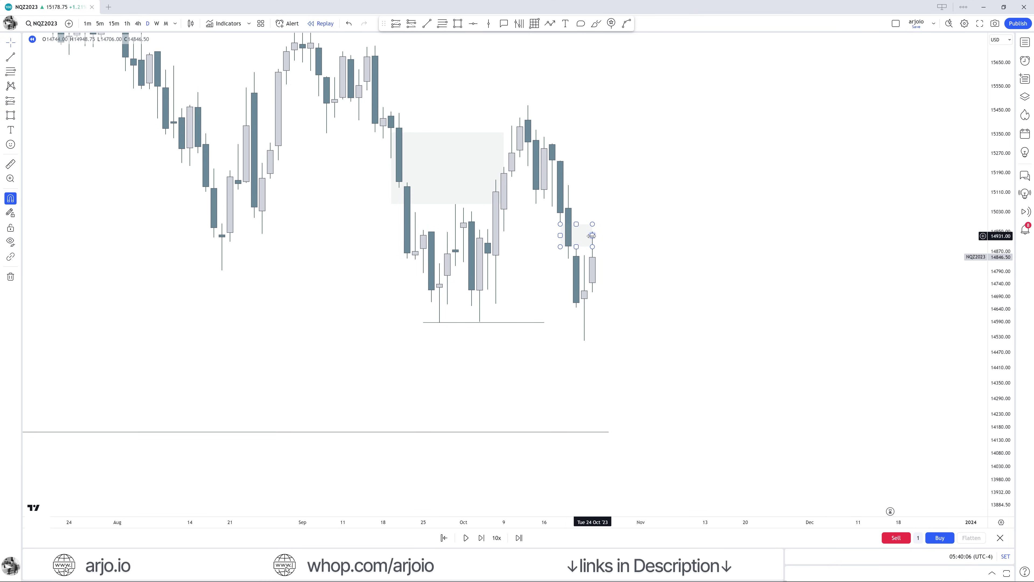
Draw a short horizontal trend line from the 23 October 2023 low at 14514.25 and switch to the 15-minute timeframe
left_click(582, 343)
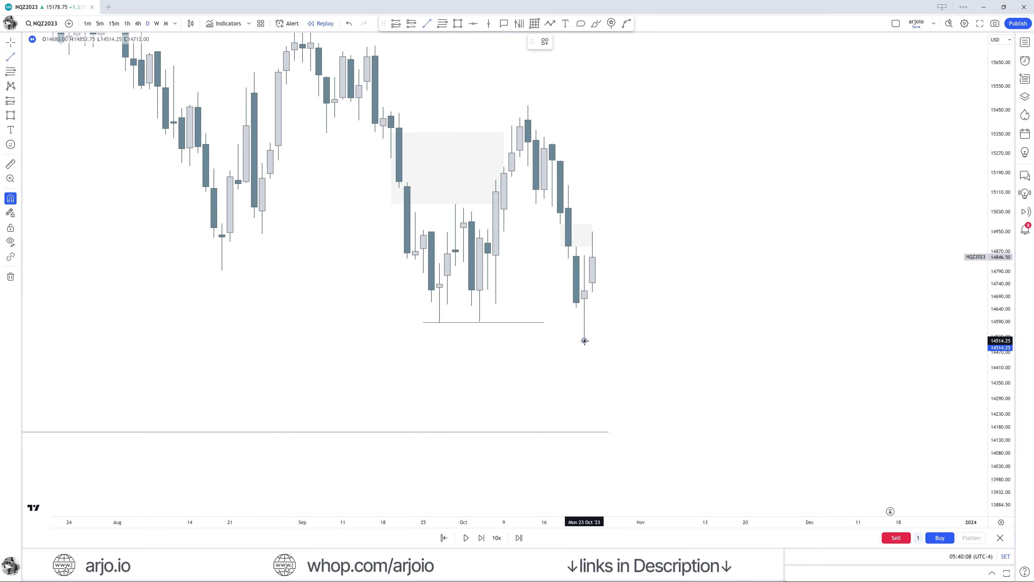
left_click(601, 341)
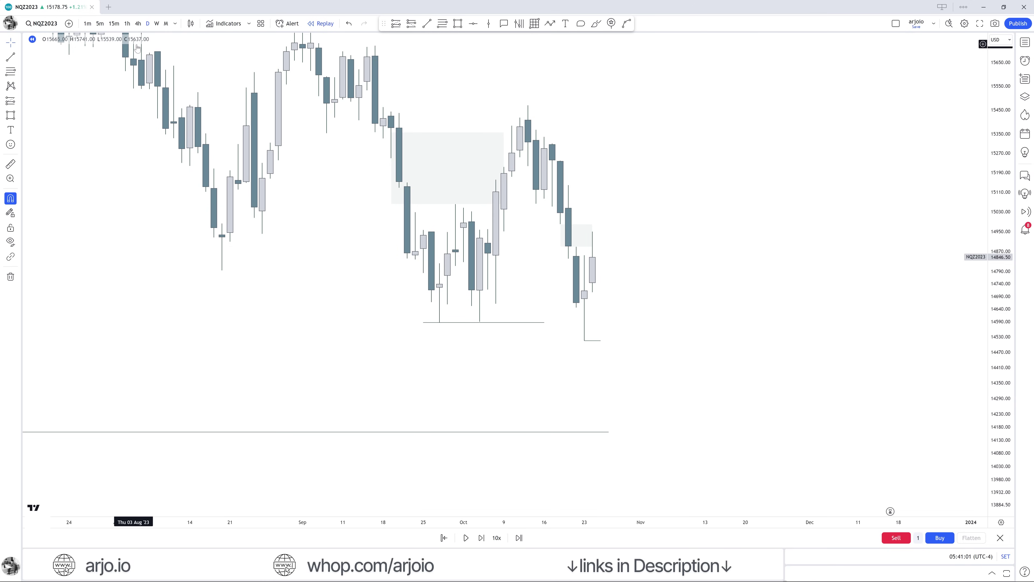
left_click(114, 23)
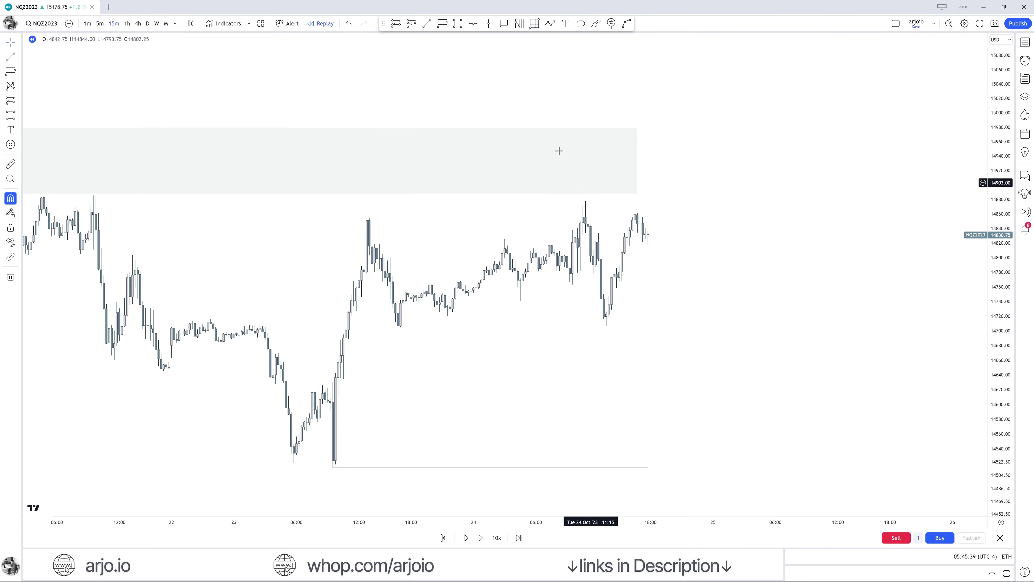
Place a vertical line at 09:30 on Wednesday 25 October 2023
left_click(488, 24)
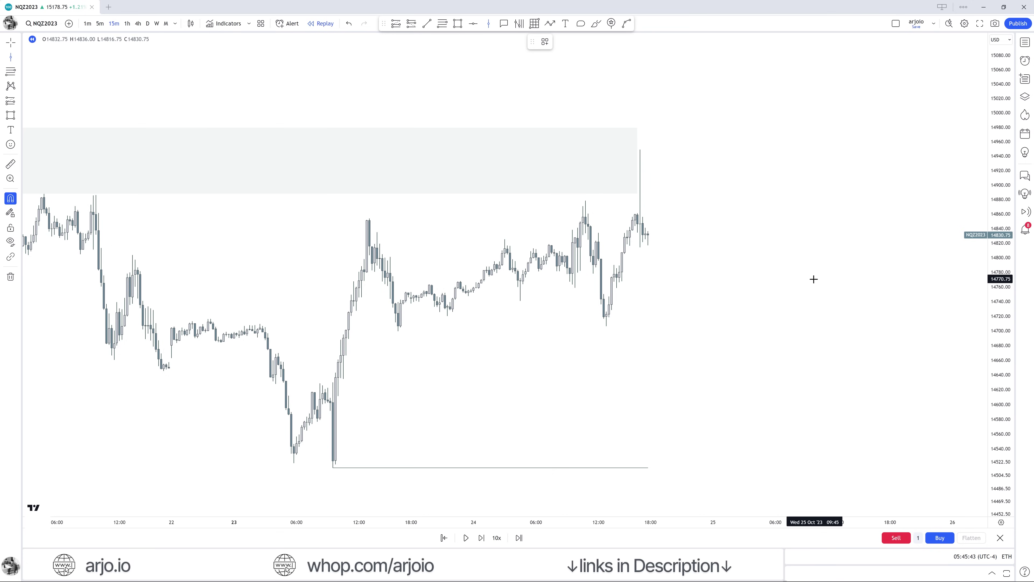
left_click(812, 275)
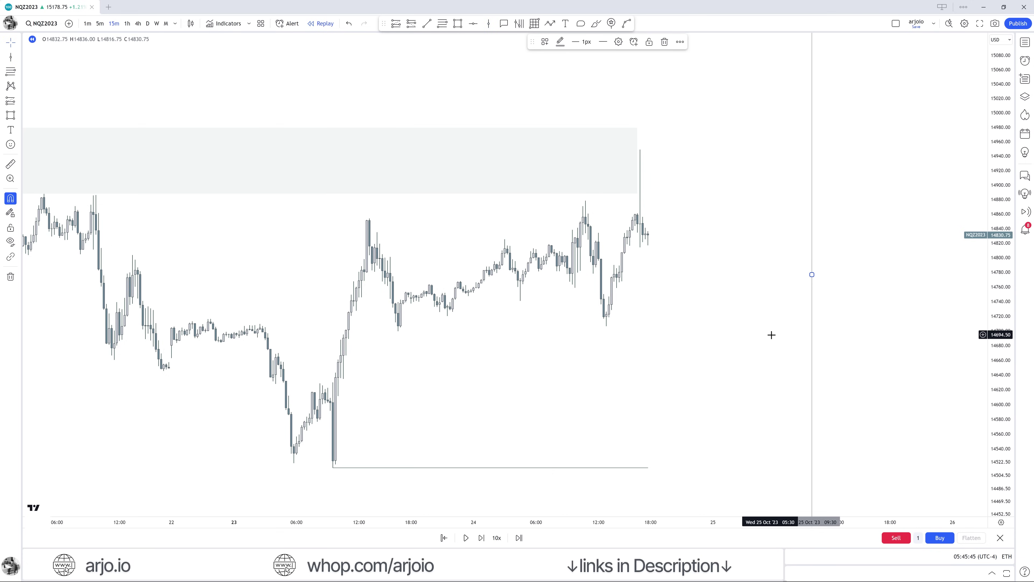
left_click(769, 341)
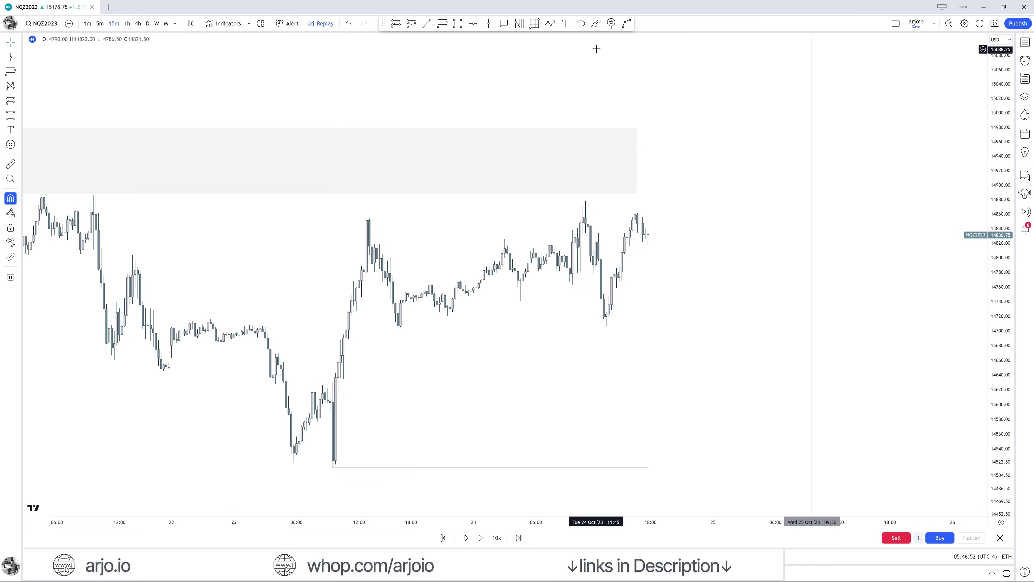
Circle the 24 October high and the 23 October low freehand, adding a curve that runs down from the high
left_click(596, 23)
left_click_drag(642, 137, 647, 138)
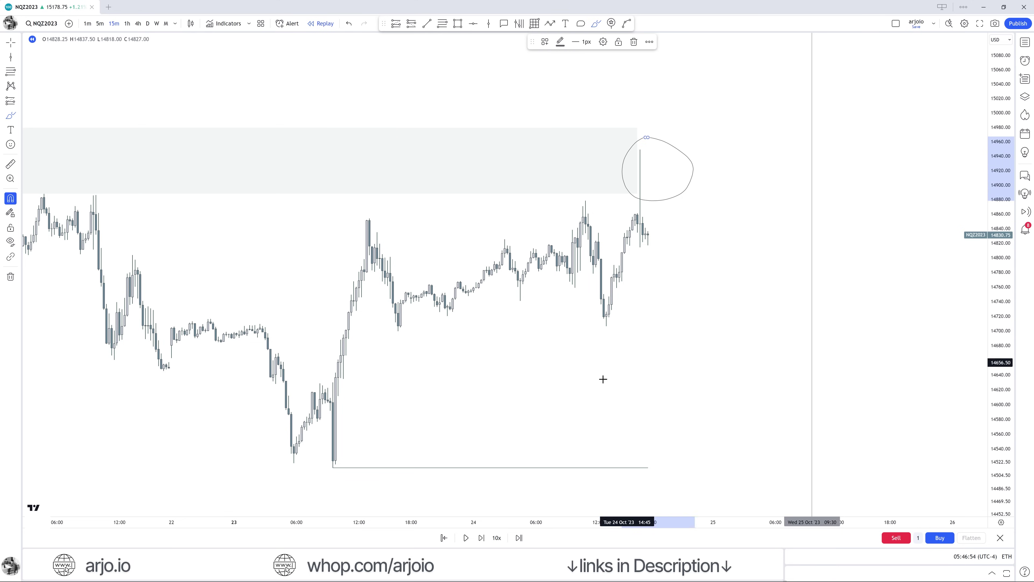
mouse_move(677, 195)
left_mouse_down()
mouse_move(709, 421)
mouse_move(696, 475)
left_mouse_up()
left_click_drag(334, 444, 319, 441)
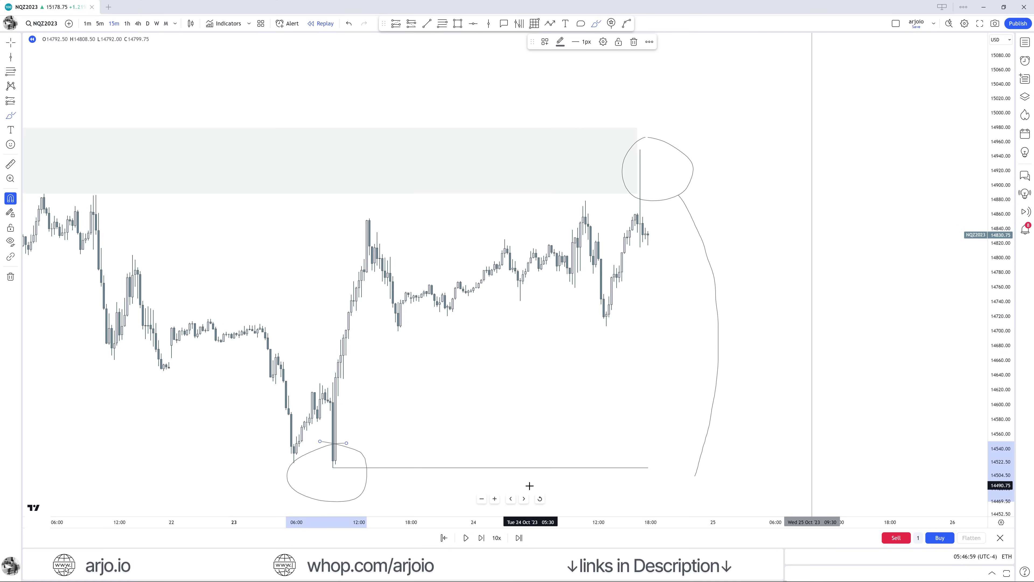
Undo all the freehand brush strokes on the 15-minute chart
key("ctrl+z")
key("ctrl+z")
key("ctrl+z")
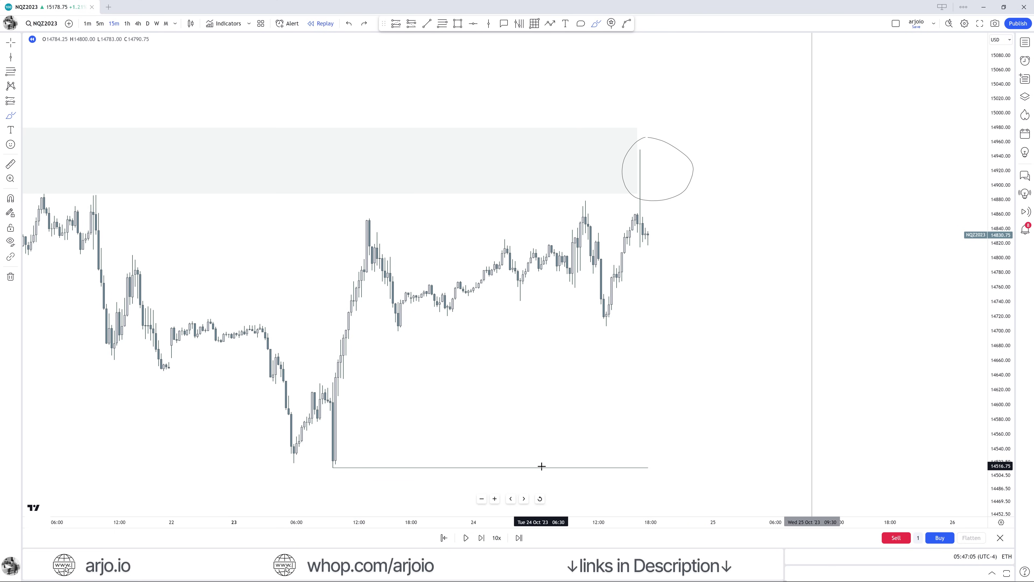
key("ctrl")
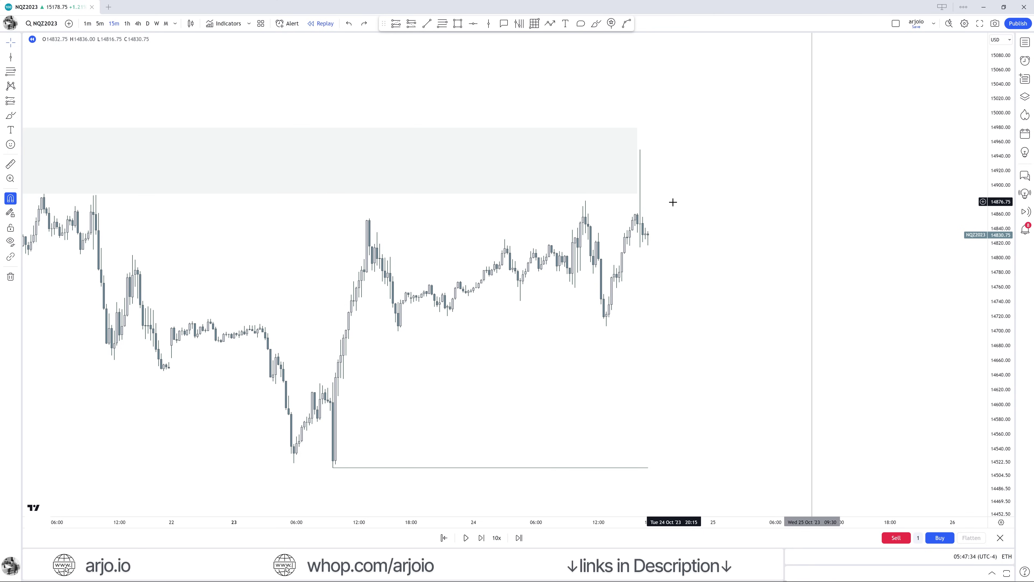
Advance the replay by two 15-minute candles and draw a short horizontal trend line from the 24 October high at 14948.75
left_click(482, 538)
left_click(482, 538)
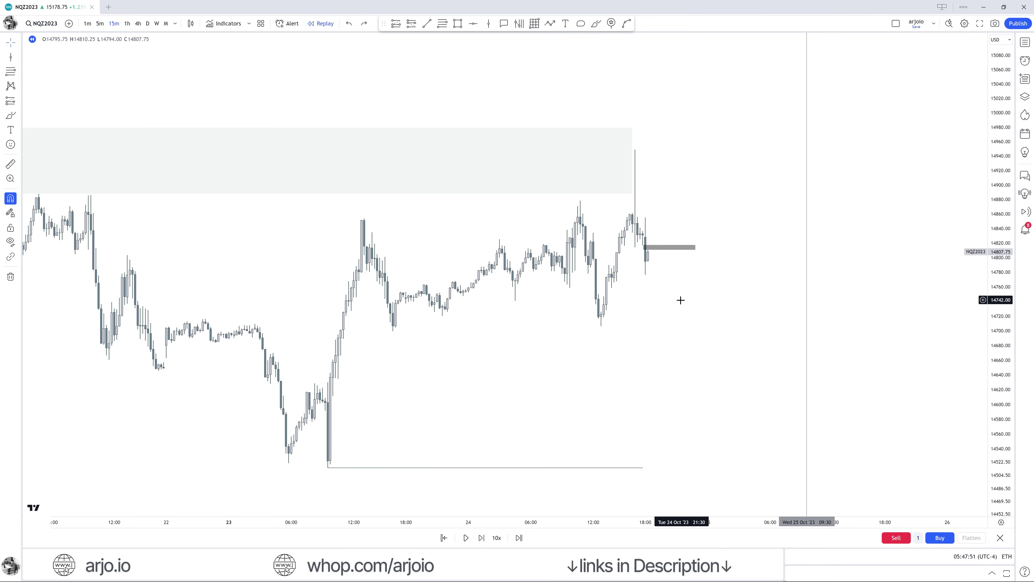
key("alt+t")
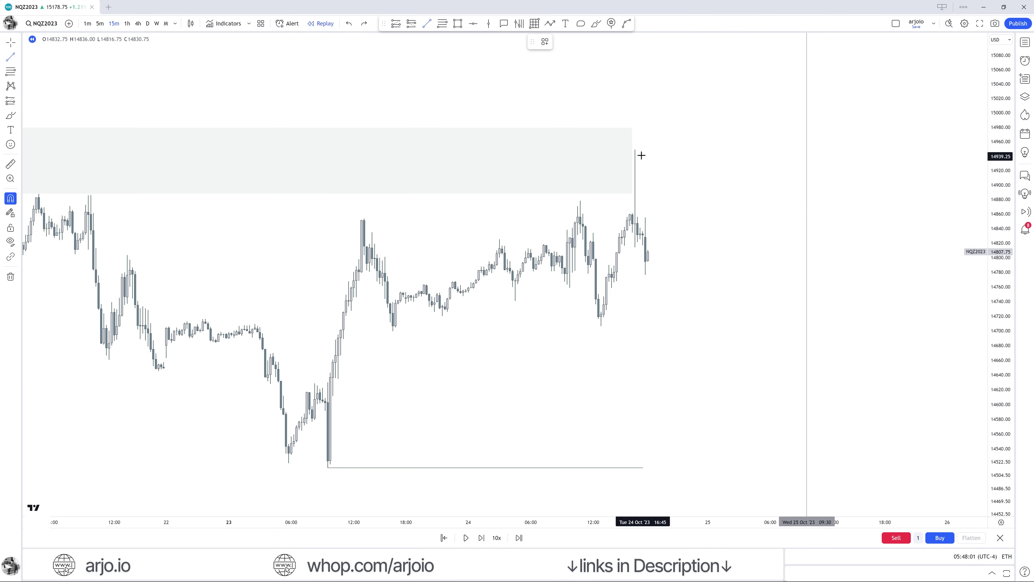
left_click(635, 149)
left_click(651, 150)
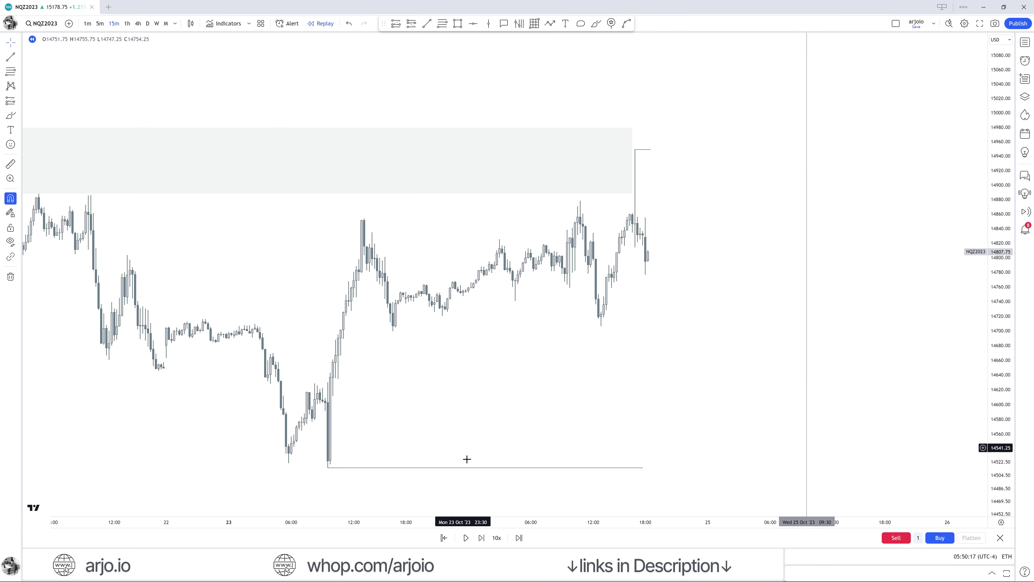
Advance the 15-minute replay candle by candle until about 01:30 on 25 October 2023
left_click(481, 538)
left_click(481, 538)
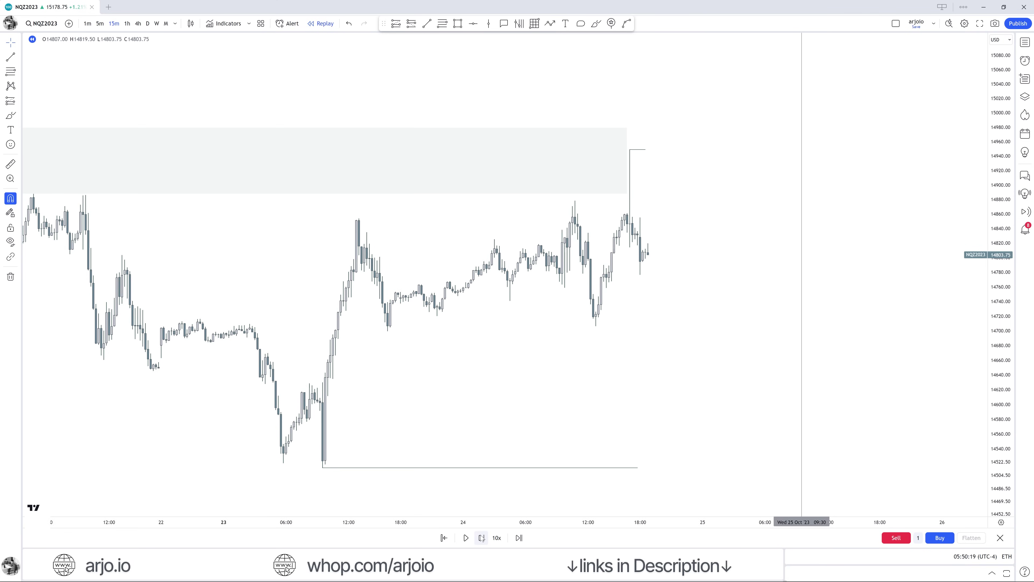
left_click(481, 538)
left_click(482, 538)
left_click(481, 538)
left_click(482, 537)
left_click(482, 538)
left_click(482, 538)
left_click(482, 538)
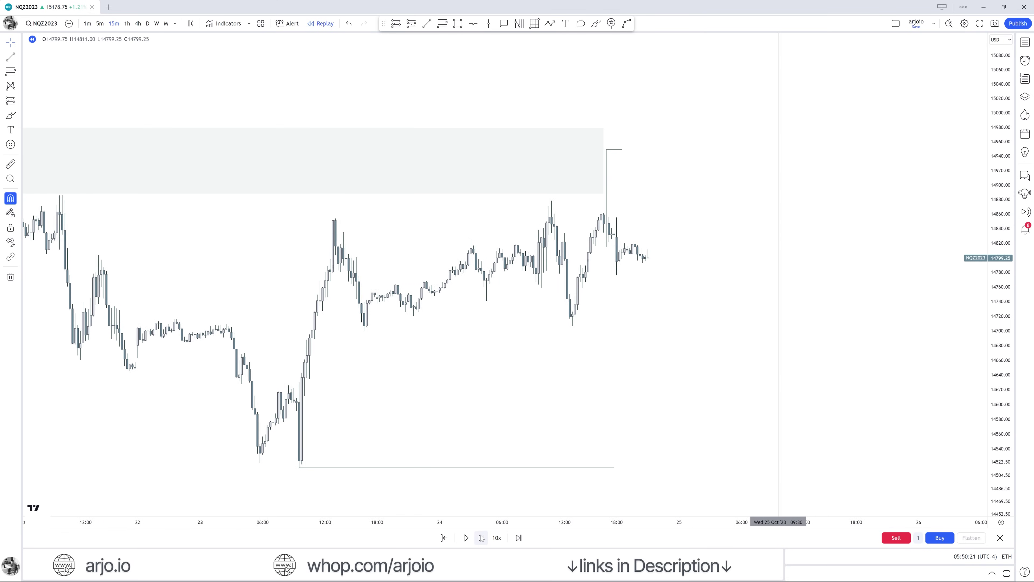
left_click(482, 538)
left_click(481, 538)
left_click(481, 538)
left_click(481, 538)
left_click(482, 538)
left_click(482, 538)
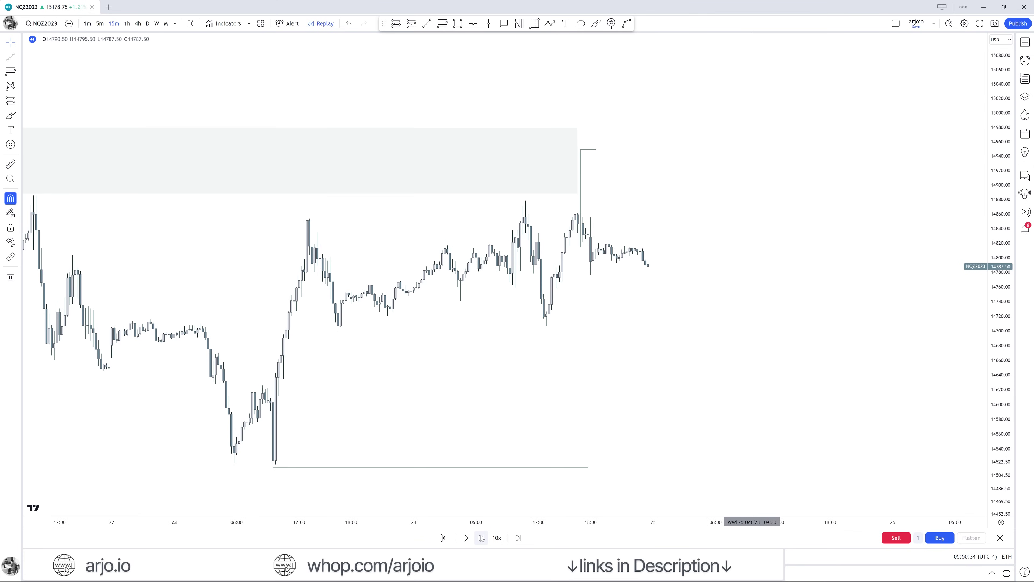
left_click(481, 538)
left_click(482, 538)
left_click(482, 538)
left_click(482, 538)
left_click(482, 538)
left_click(481, 538)
left_click(482, 538)
left_click(482, 538)
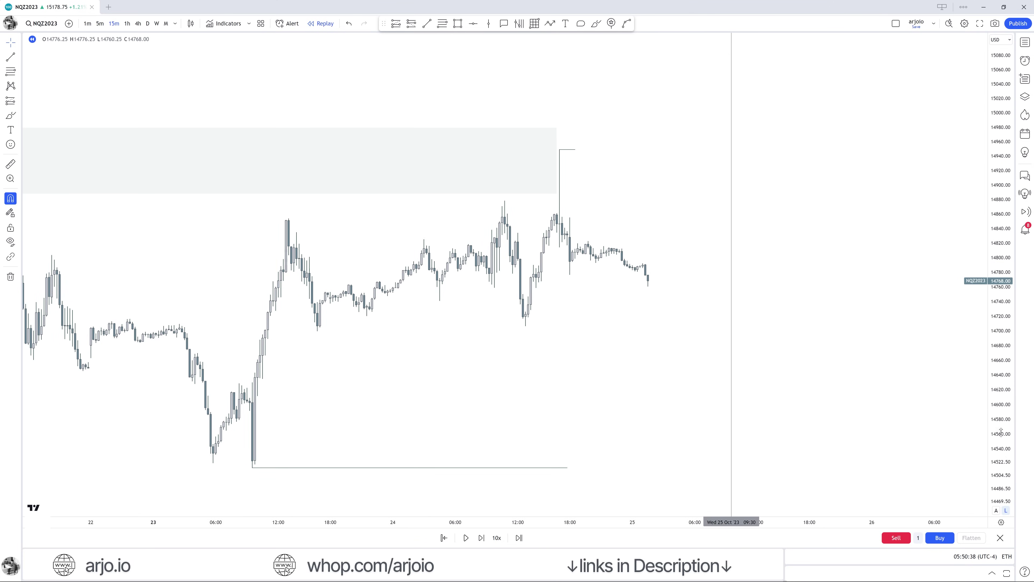
Extend the right end of the 14948.75 high line to 22:15 on 24 October 2023
scroll(806, 255, "left", 2)
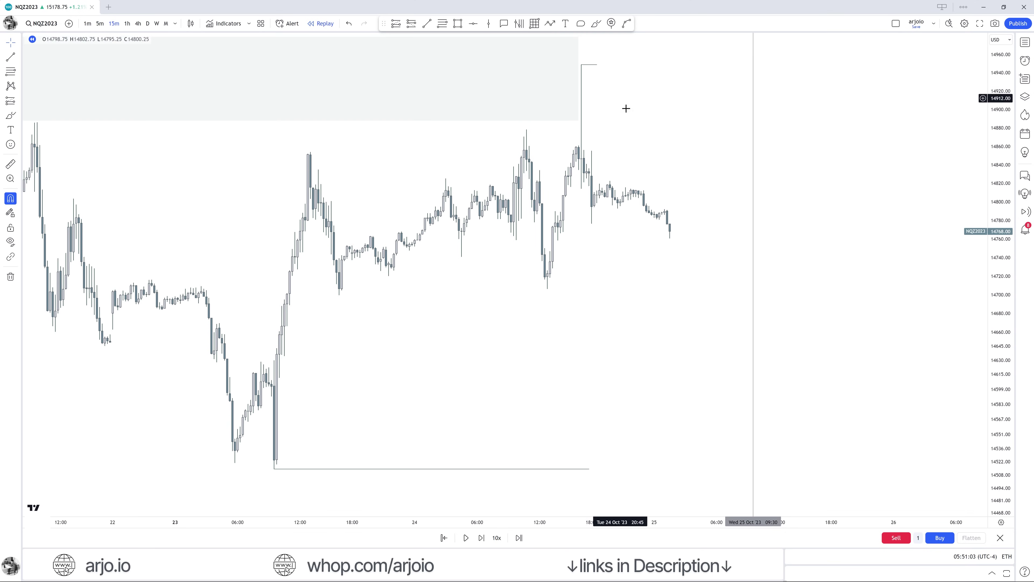
left_click_drag(607, 102, 647, 119)
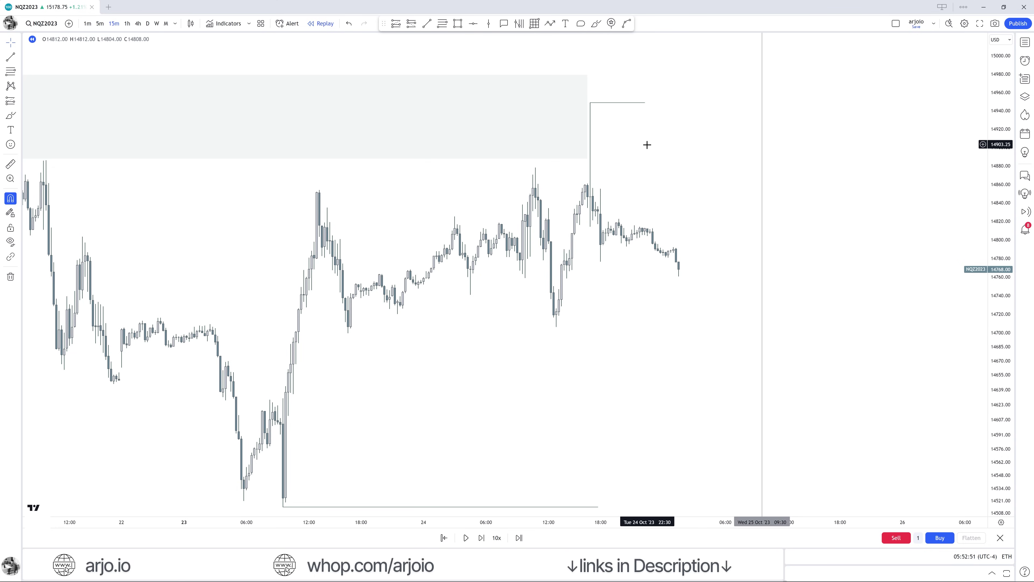
left_click(593, 96)
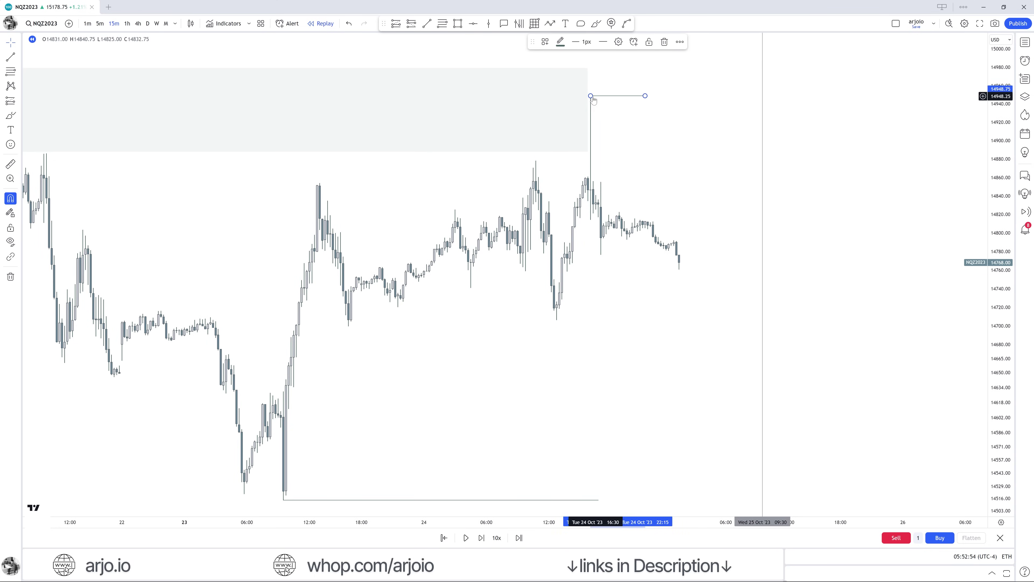
left_click(611, 121)
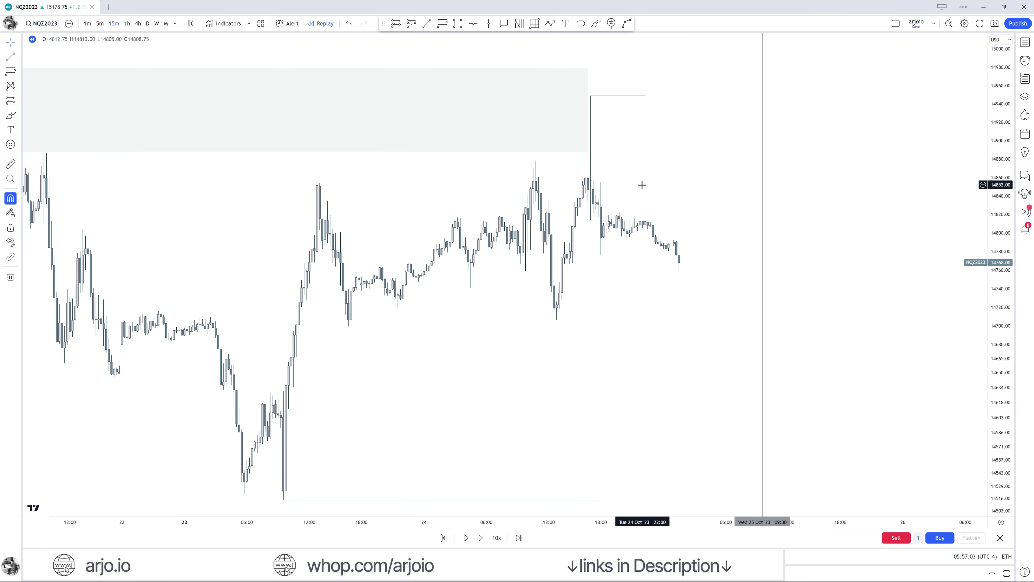
scroll(369, 416, "left", 3)
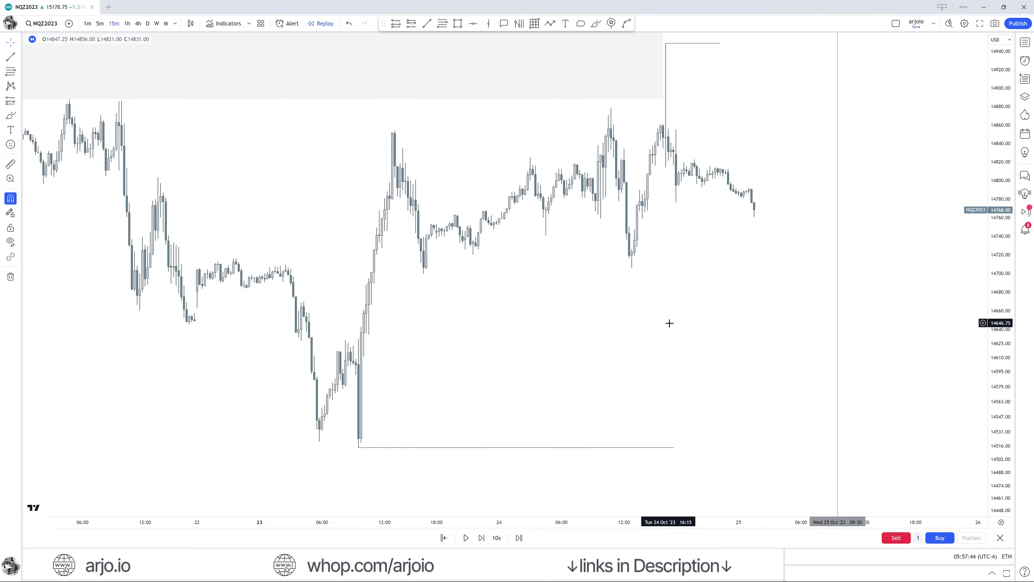
left_click_drag(670, 321, 626, 388)
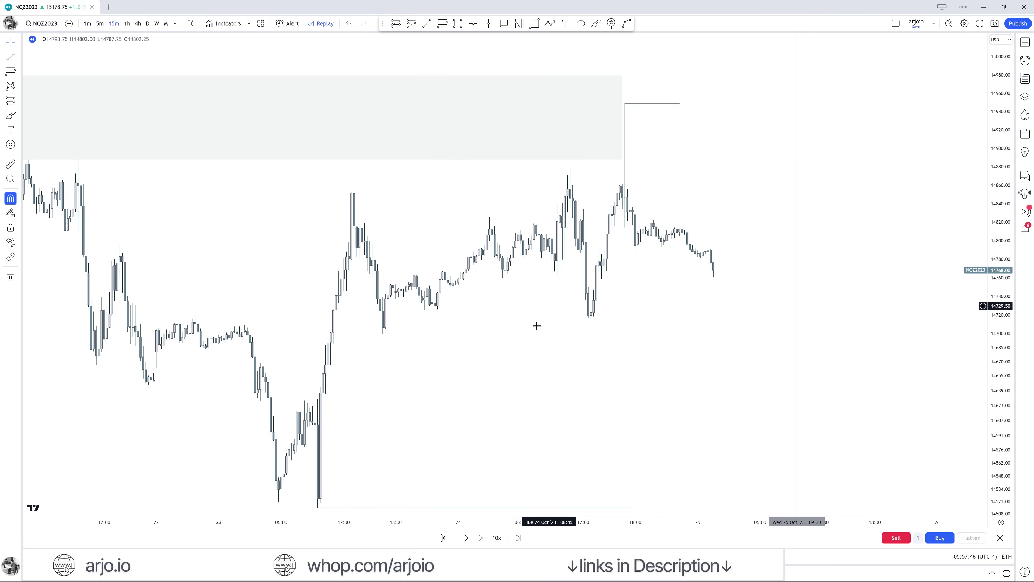
left_click_drag(536, 325, 531, 291)
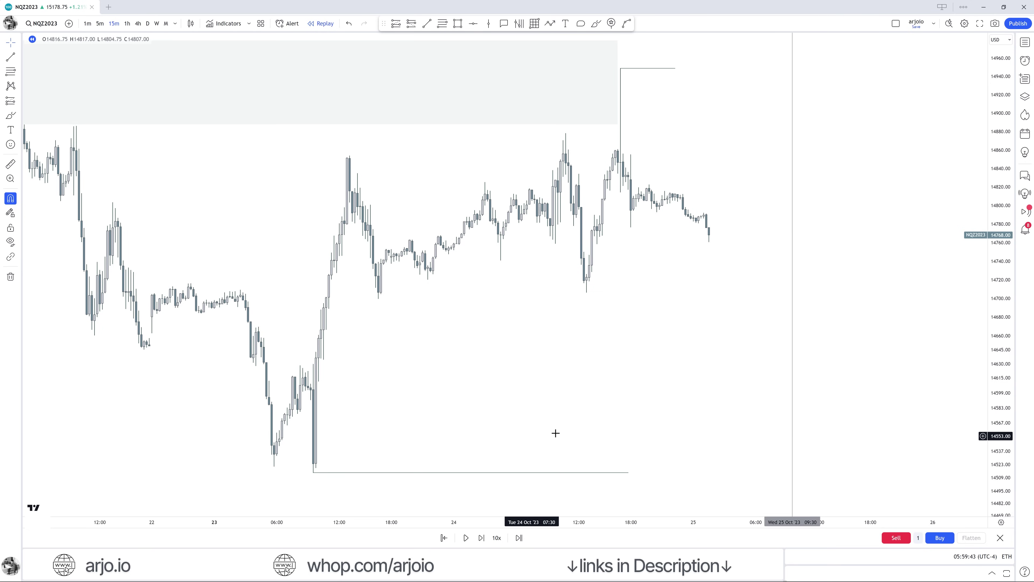
Advance the 15-minute replay until the 09:30 candle of 25 October 2023 is on the chart
left_click_drag(636, 375, 539, 390)
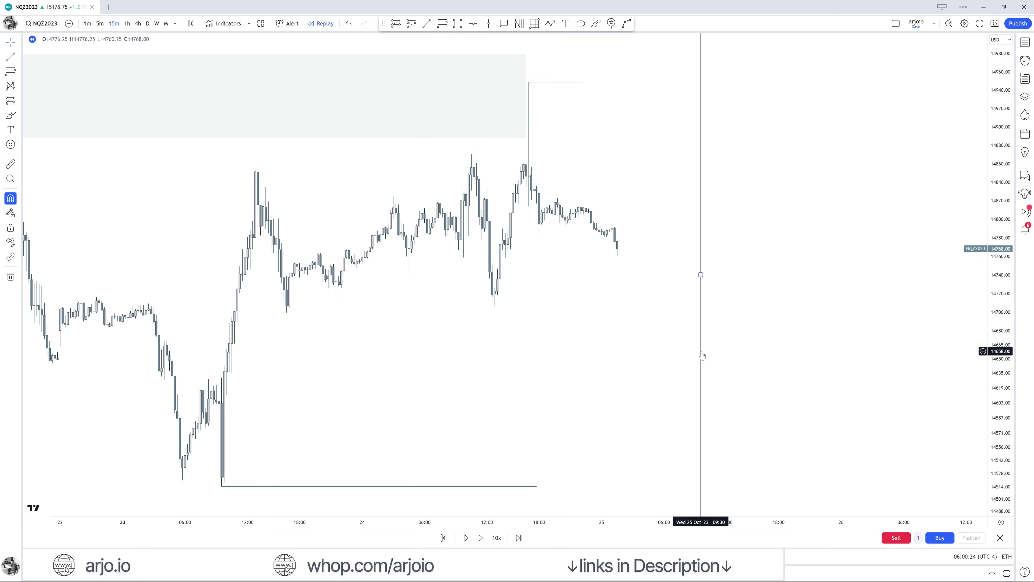
left_click(480, 539)
left_click(480, 539)
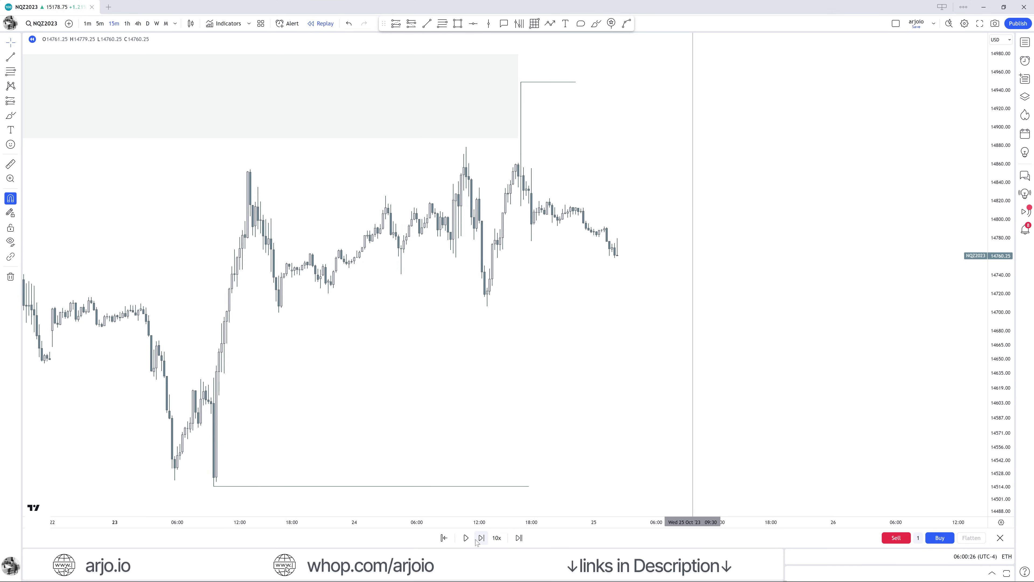
left_click(481, 539)
left_click(481, 539)
left_click(481, 539)
left_click(481, 539)
left_click(481, 538)
left_click(481, 539)
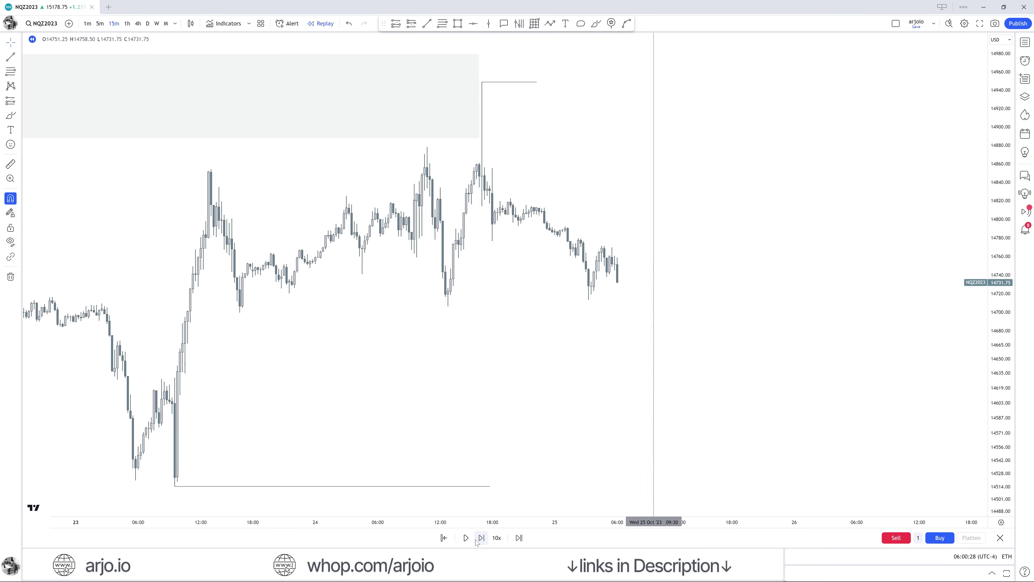
left_click(481, 539)
left_click(481, 539)
left_click(480, 539)
left_click(481, 539)
left_click(481, 538)
left_click(480, 539)
left_click(481, 538)
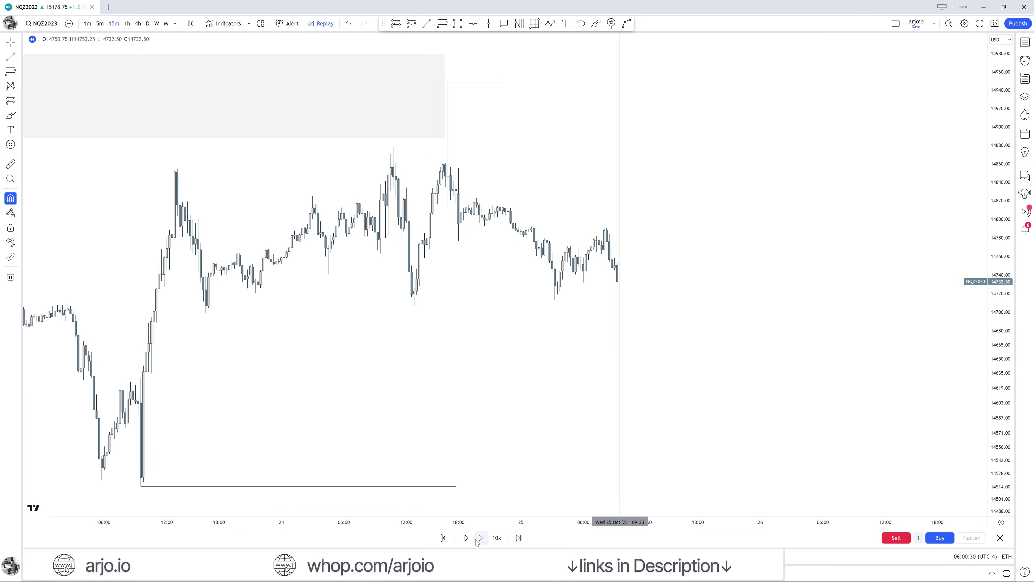
left_click(480, 539)
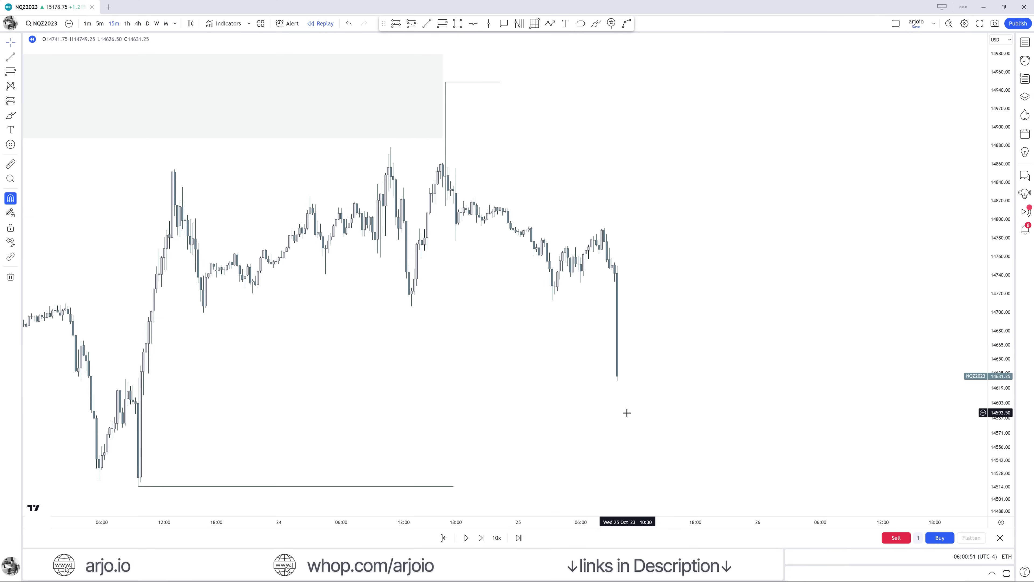
Advance the replay by one candle and mark the range from about 14732 down to 14651.50 beside the 09:30 drop with a rectangle
left_click(481, 538)
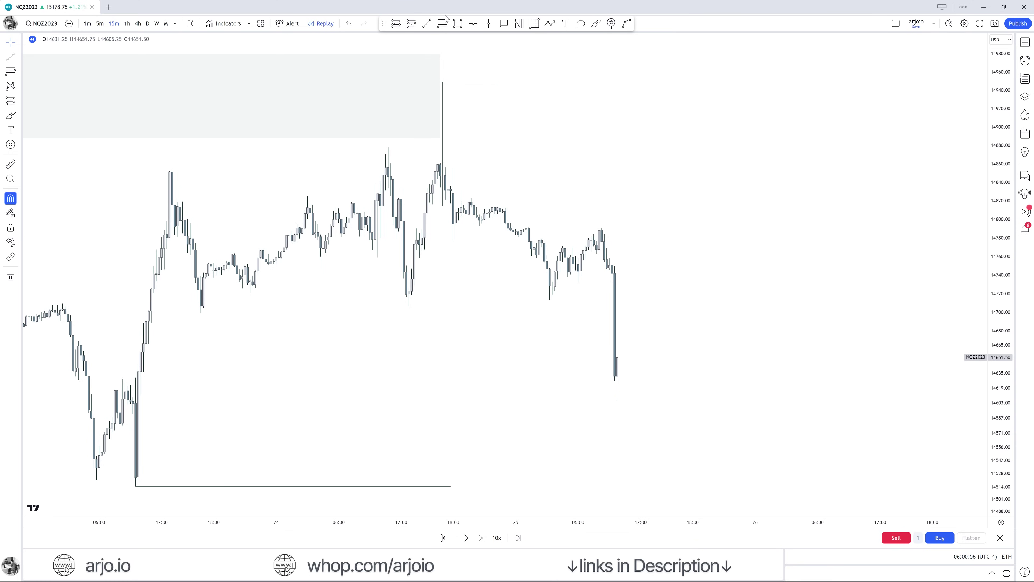
left_click(458, 23)
left_click_drag(613, 281, 617, 358)
left_click(676, 343)
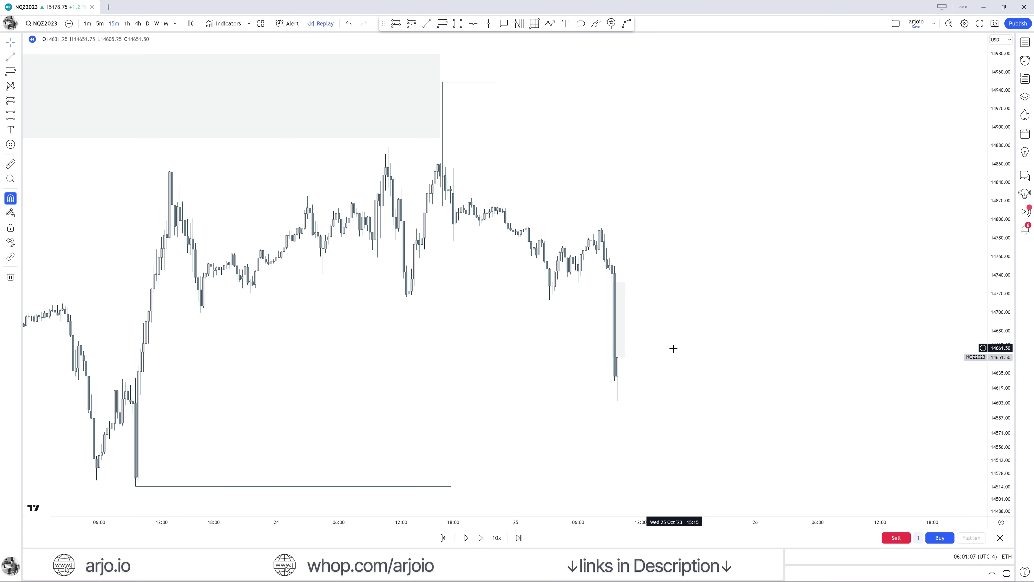
left_click_drag(653, 262, 657, 331)
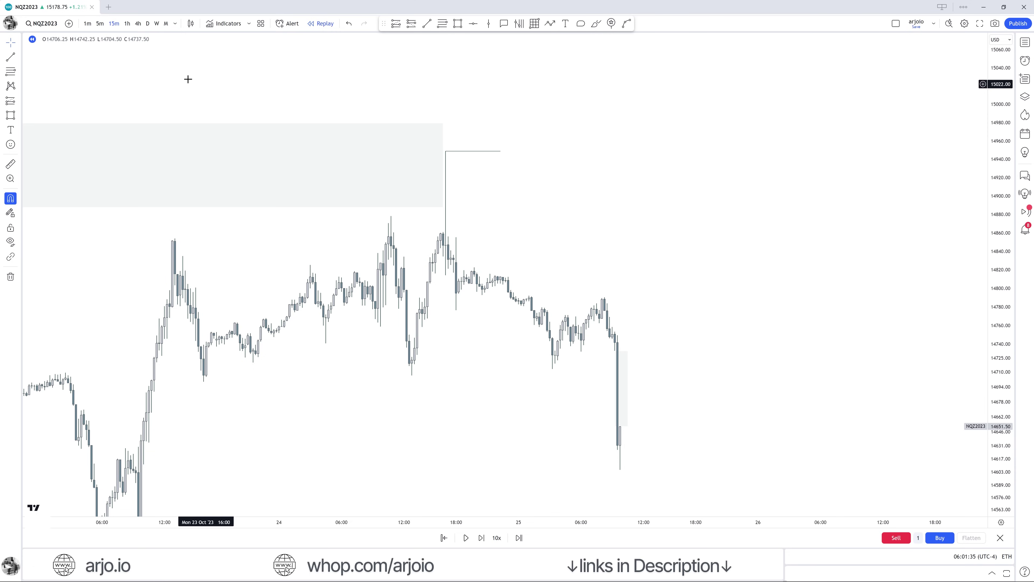
Show the 1-hour chart and advance the replay through the 10:00 candle of 25 October 2023
left_click(128, 24)
scroll(652, 320, "up", 2)
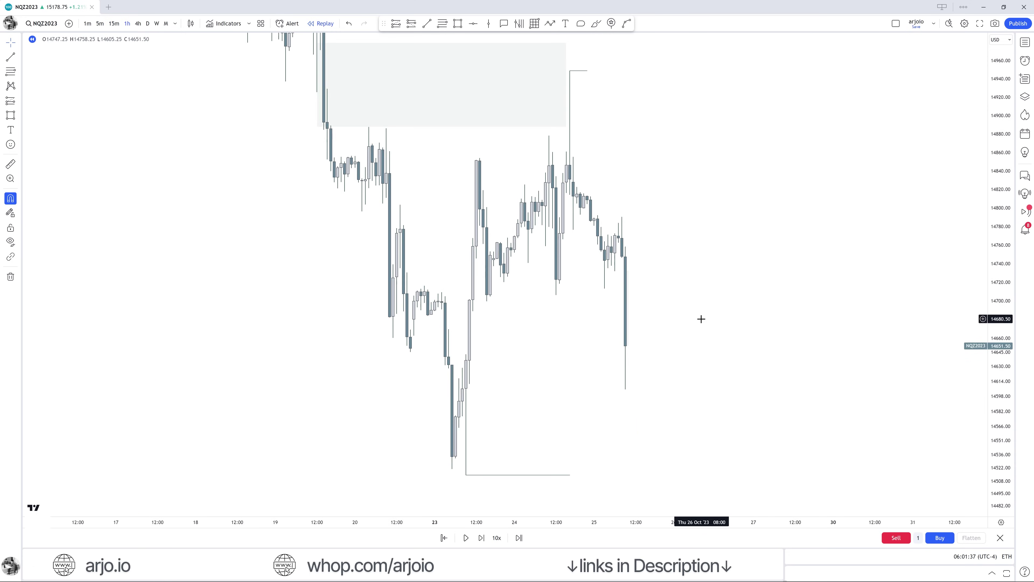
left_click(481, 538)
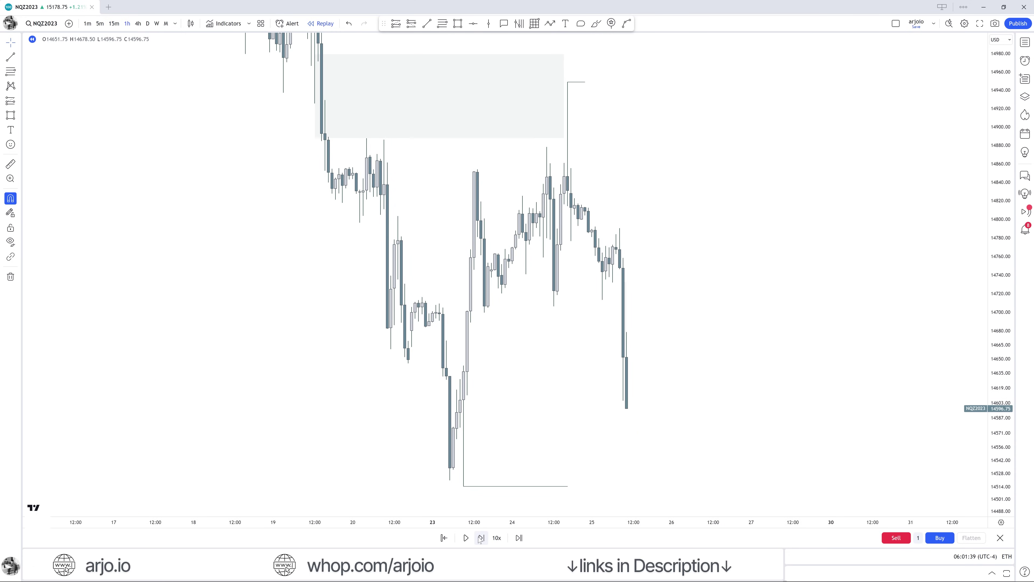
left_click(481, 538)
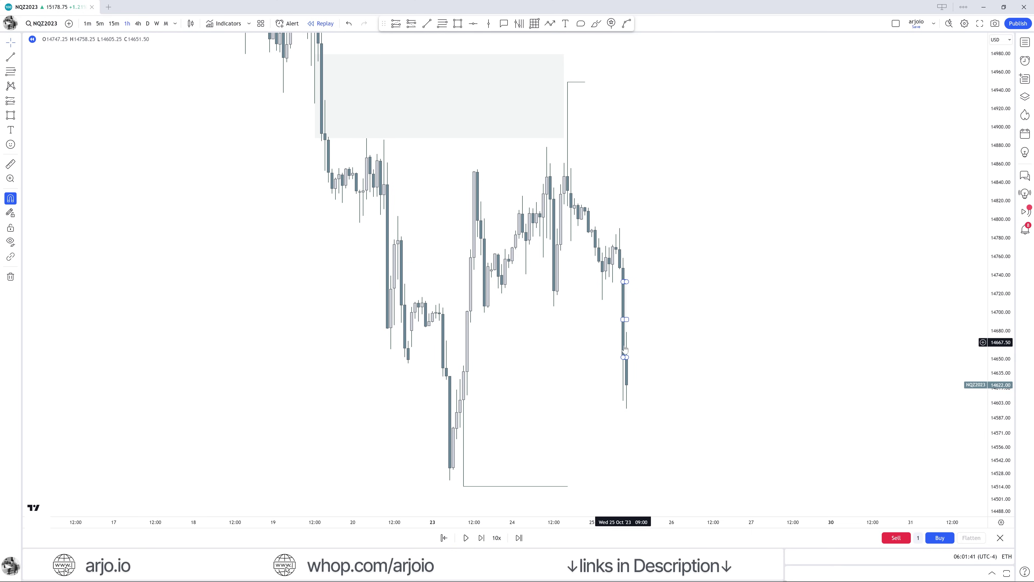
Resize the gap rectangle at the 09:30 drop to span 14746.00 to 14678.50 and extend it to 10:45 on the 15-minute chart
left_click_drag(626, 357, 626, 332)
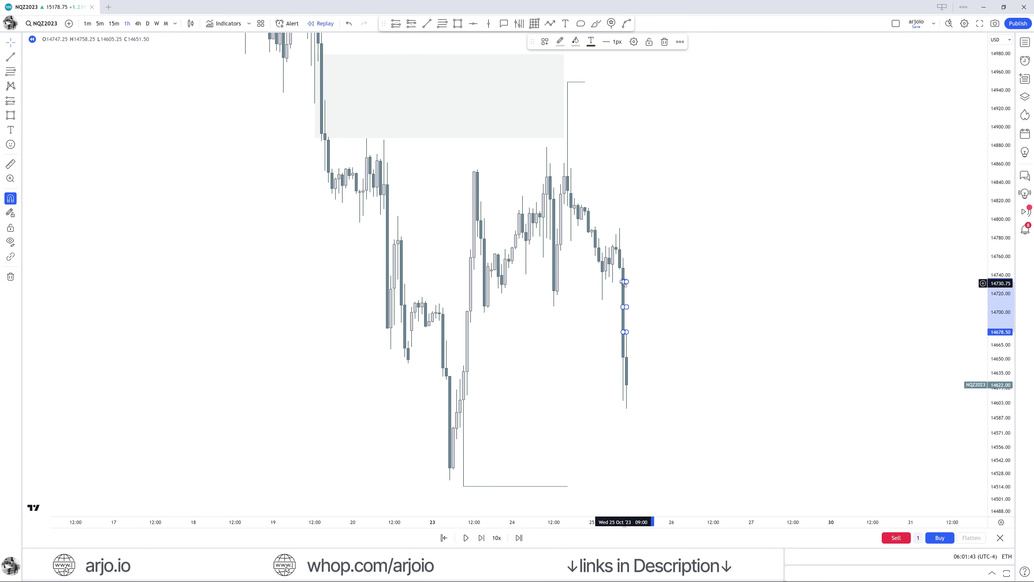
left_click_drag(625, 282, 618, 272)
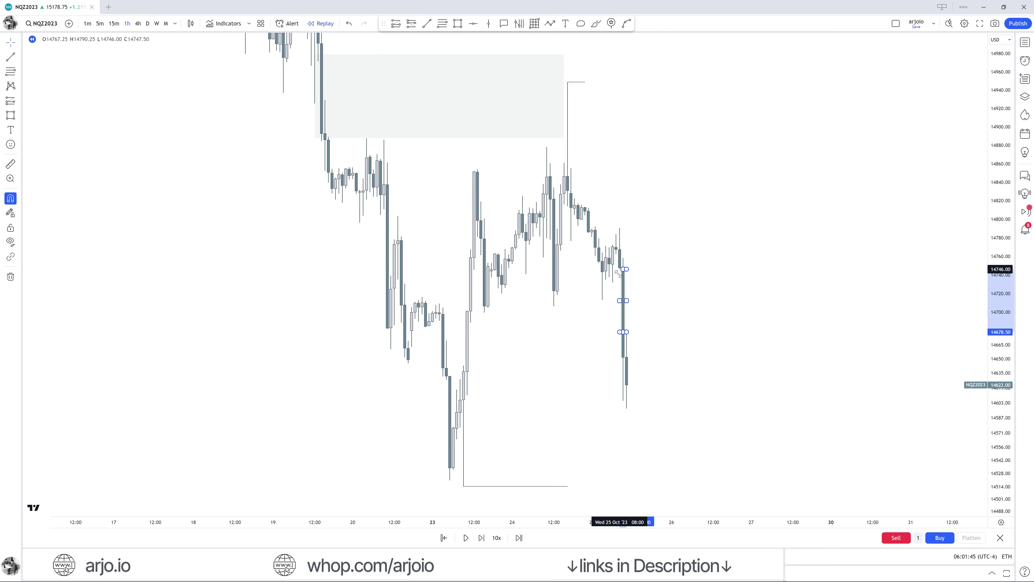
left_click(114, 23)
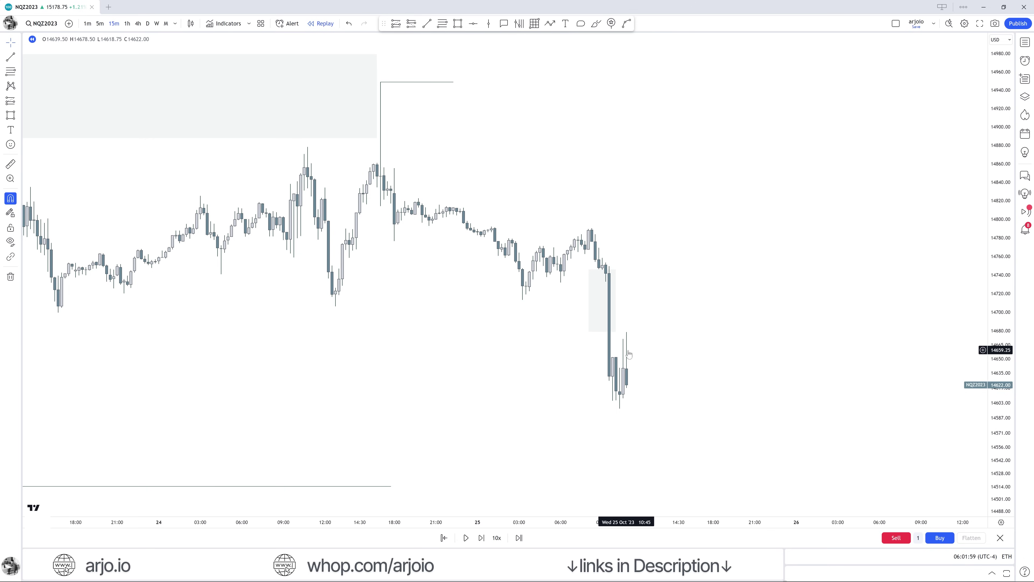
left_click(616, 310)
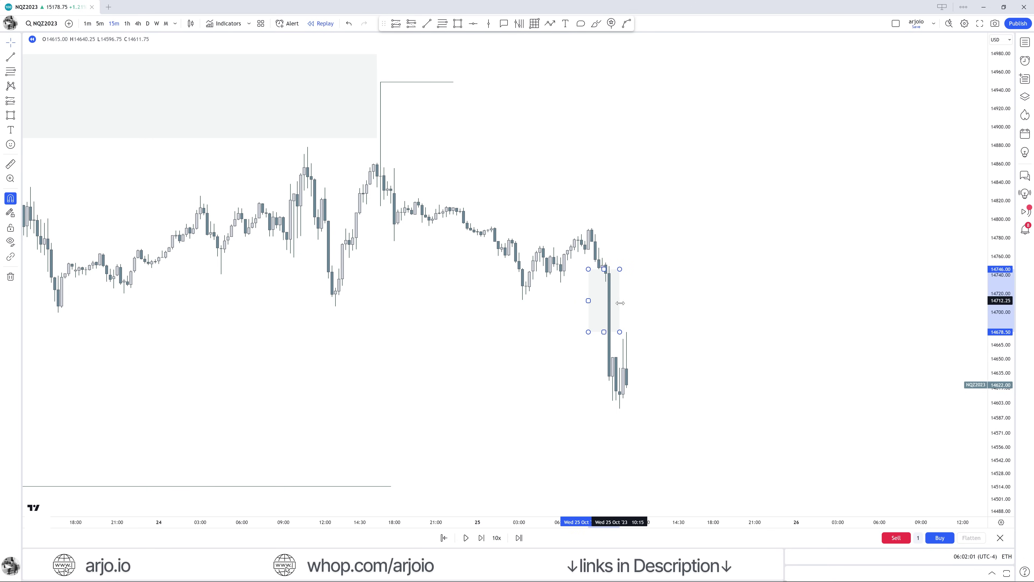
left_click_drag(620, 303, 627, 303)
left_click(665, 335)
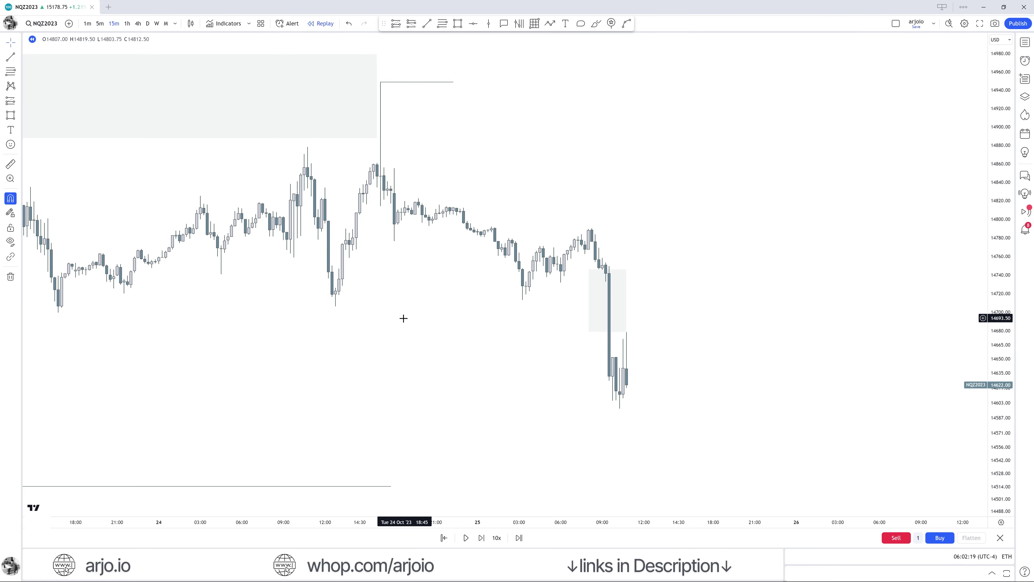
Advance the 15-minute replay to the 11:15 candle and extend the gap rectangle's right edge to 11:00
left_click(482, 538)
left_click(481, 538)
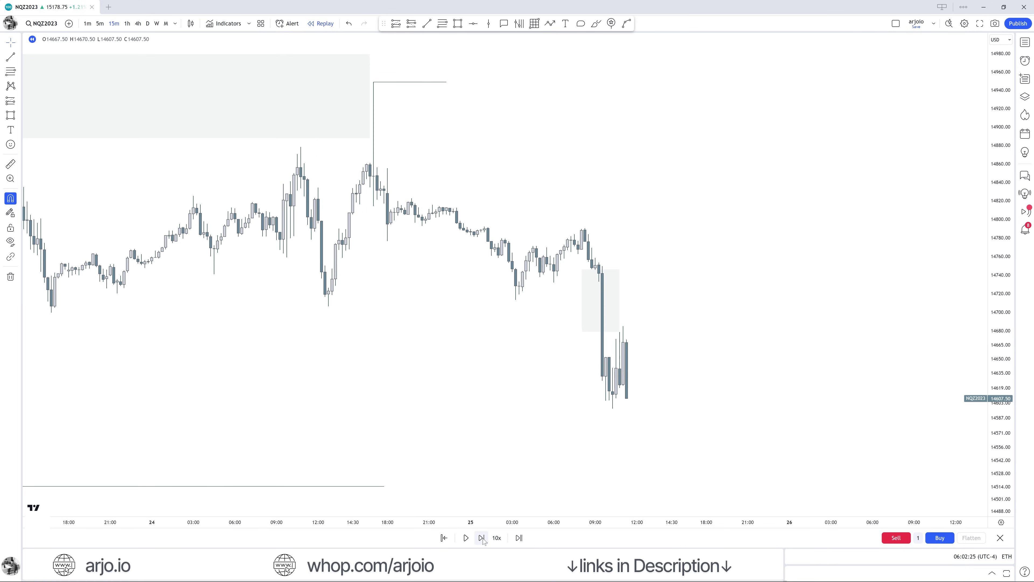
left_click_drag(620, 303, 623, 302)
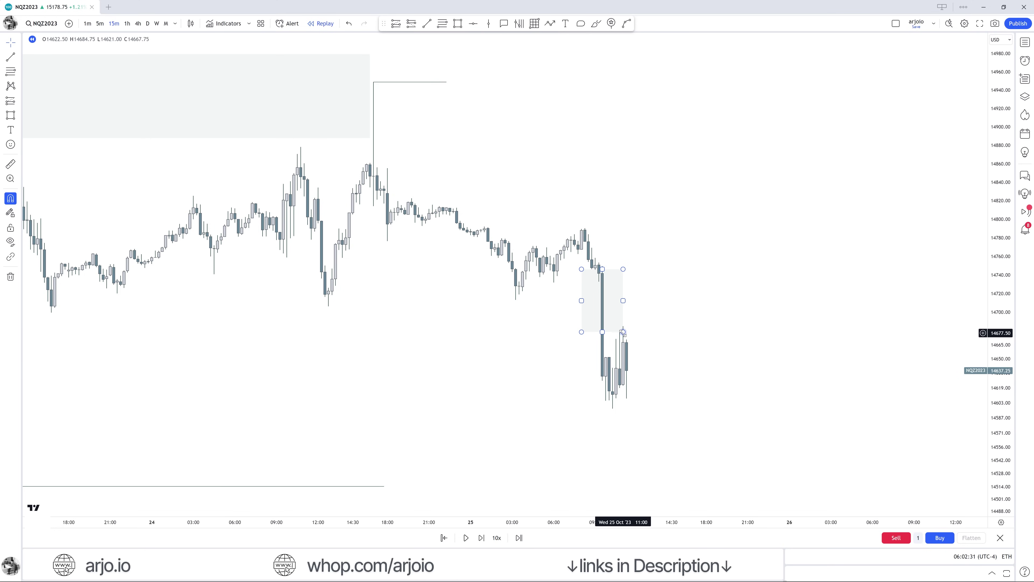
Examine the 25 October drop and its gap on the 1-hour and 4-hour charts, ending on the 1-hour chart
left_click(127, 24)
mouse_move(651, 335)
left_mouse_down()
mouse_move(757, 301)
mouse_move(638, 334)
left_mouse_up()
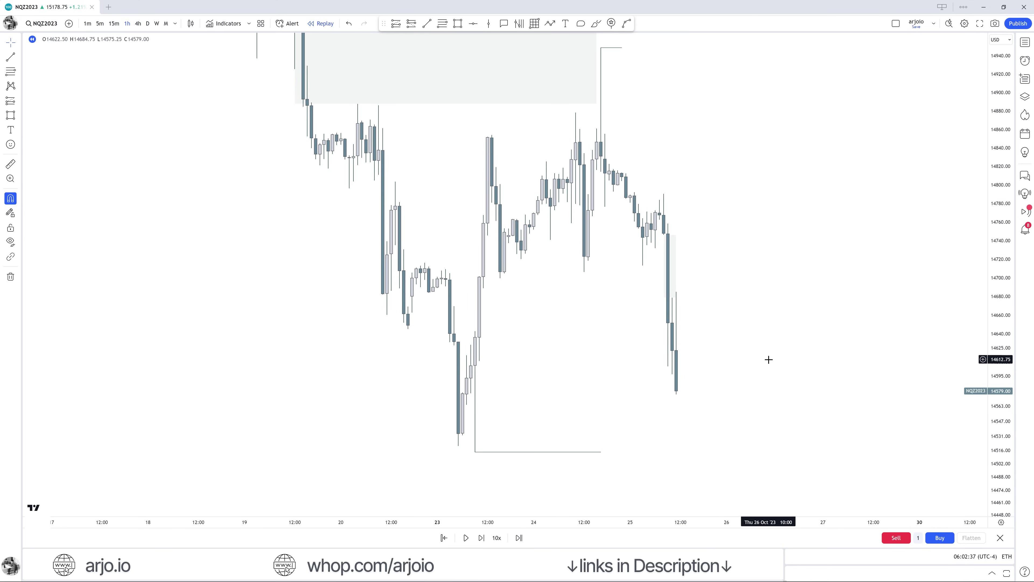
left_click_drag(769, 358, 737, 398)
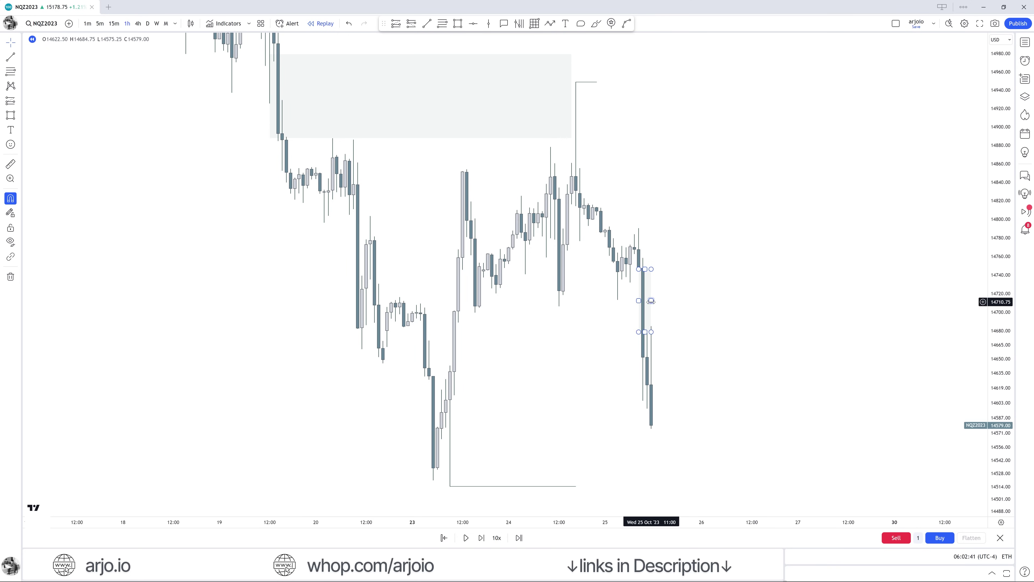
left_click(138, 24)
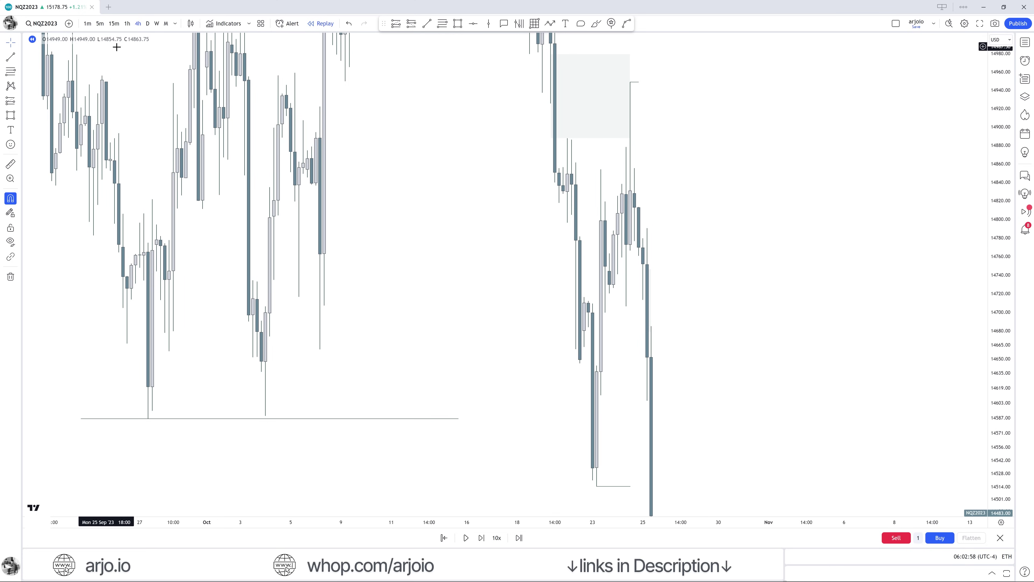
left_click(127, 24)
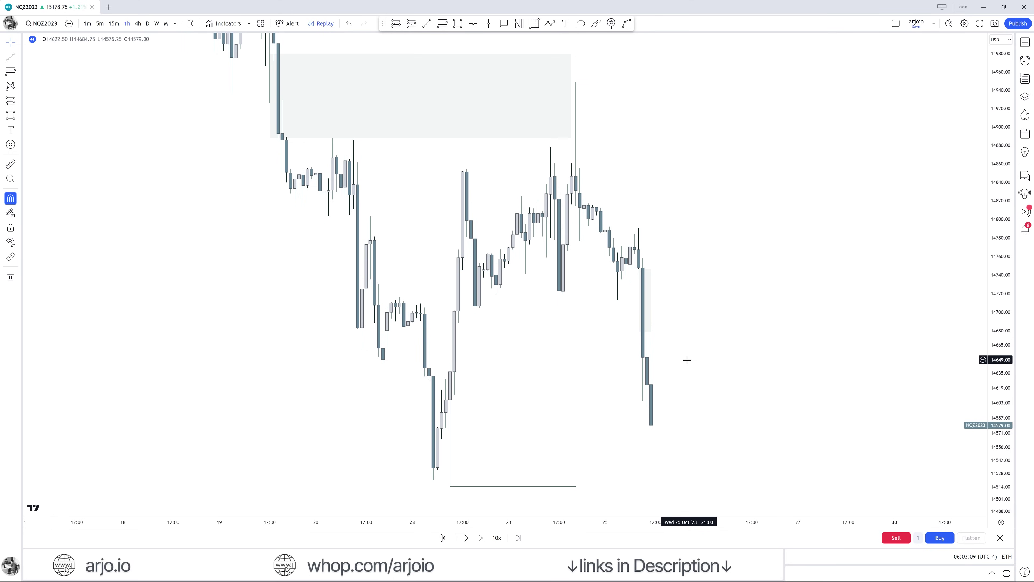
Try a short position from 14678.50 with the stop at 14790.25 and the target at 14514.25, and delete it
left_click(412, 23)
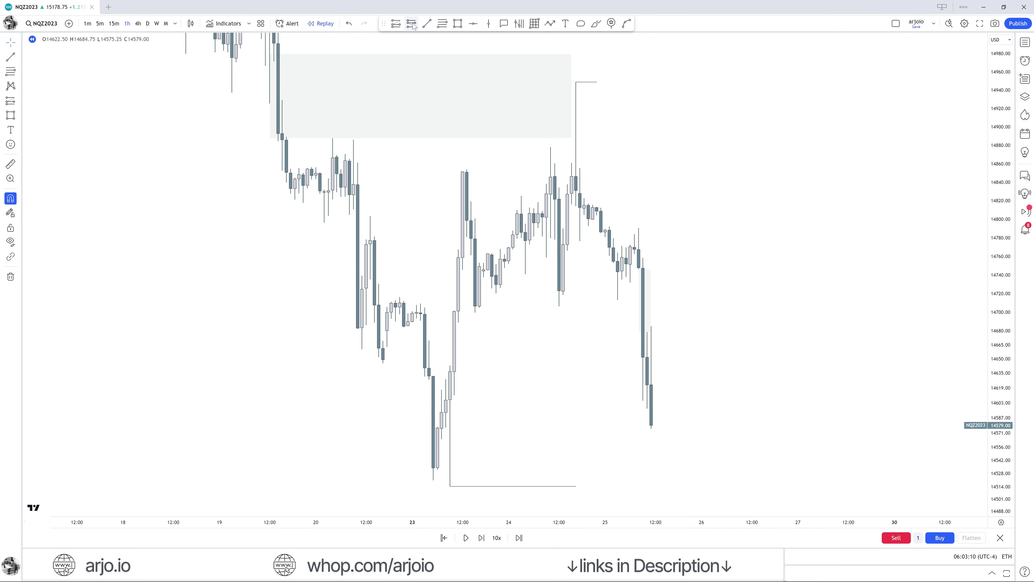
left_click(647, 332)
left_click_drag(646, 177, 640, 225)
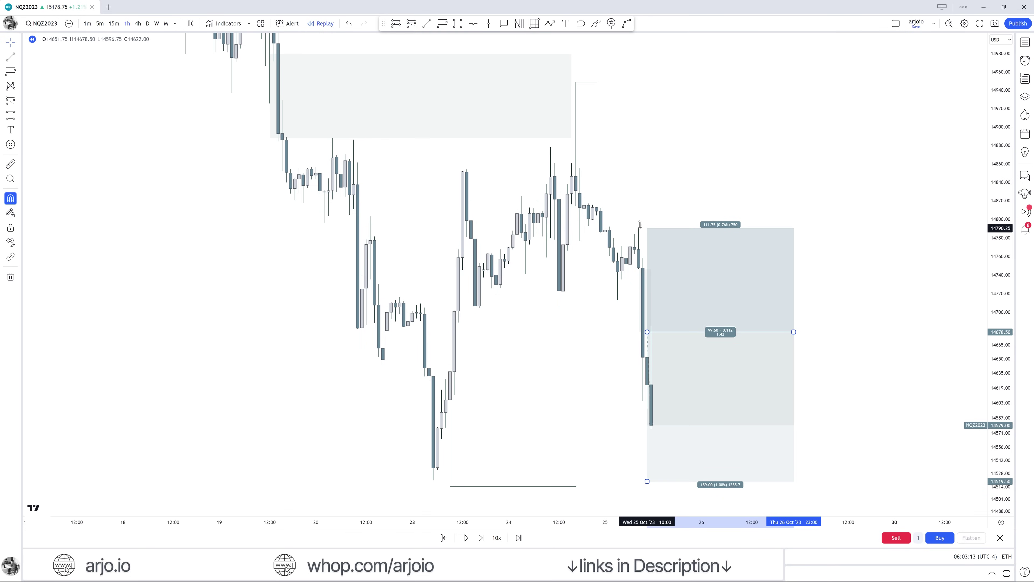
left_click(633, 220)
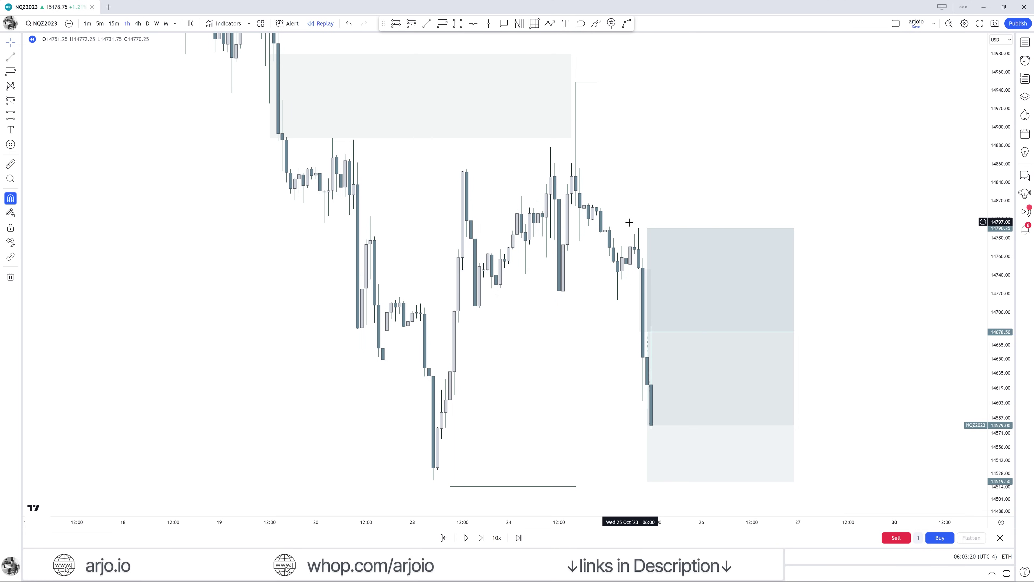
scroll(593, 418, "right", 3)
left_click_drag(626, 423, 626, 428)
left_click(495, 455)
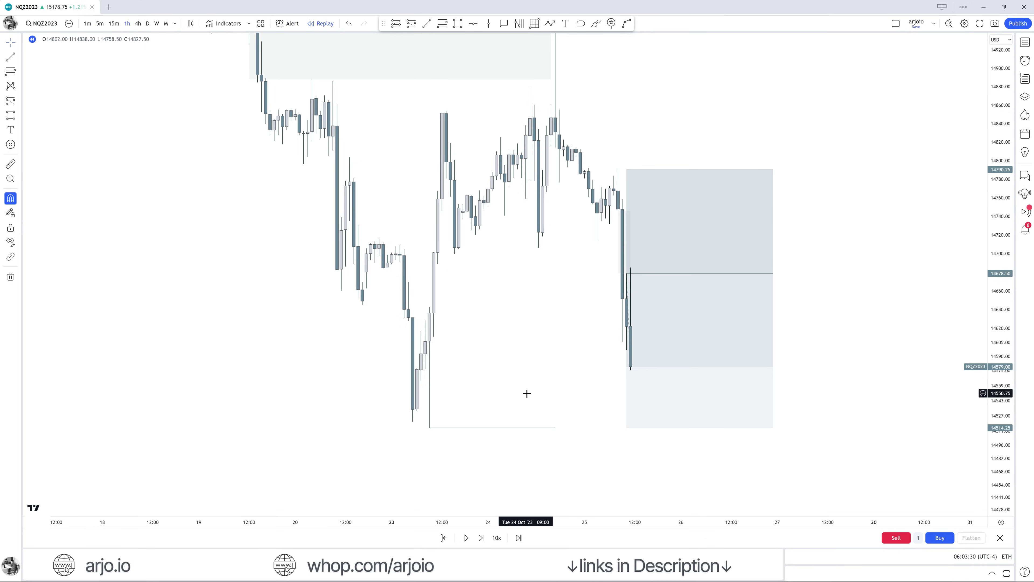
left_click(634, 414)
key("Delete")
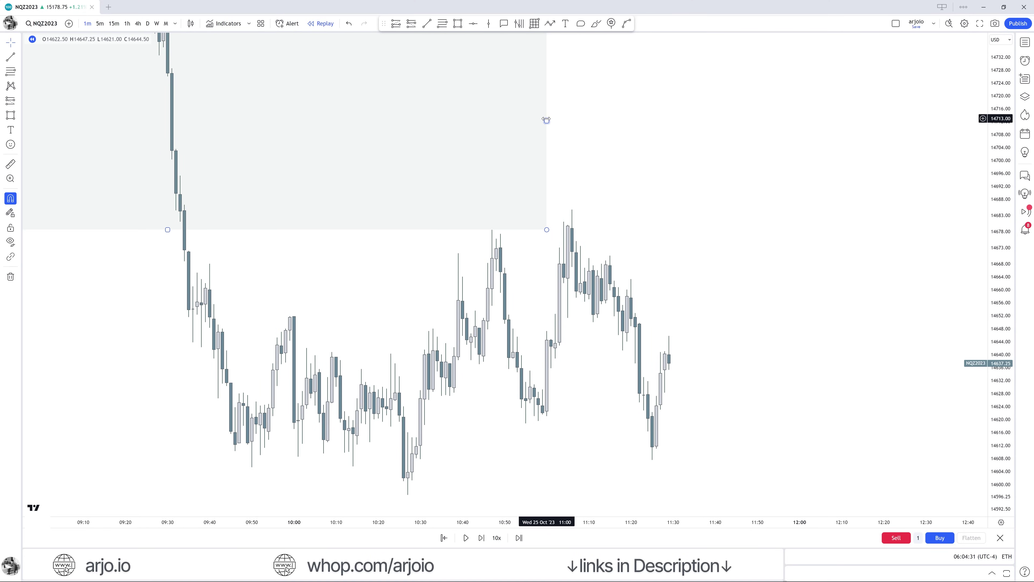
On the 1-minute chart, extend the gap rectangle to about 11:04 and draw a level line from the 10:27 low at 14596.75 to about 11:29
left_click_drag(547, 121, 563, 121)
left_click(658, 183)
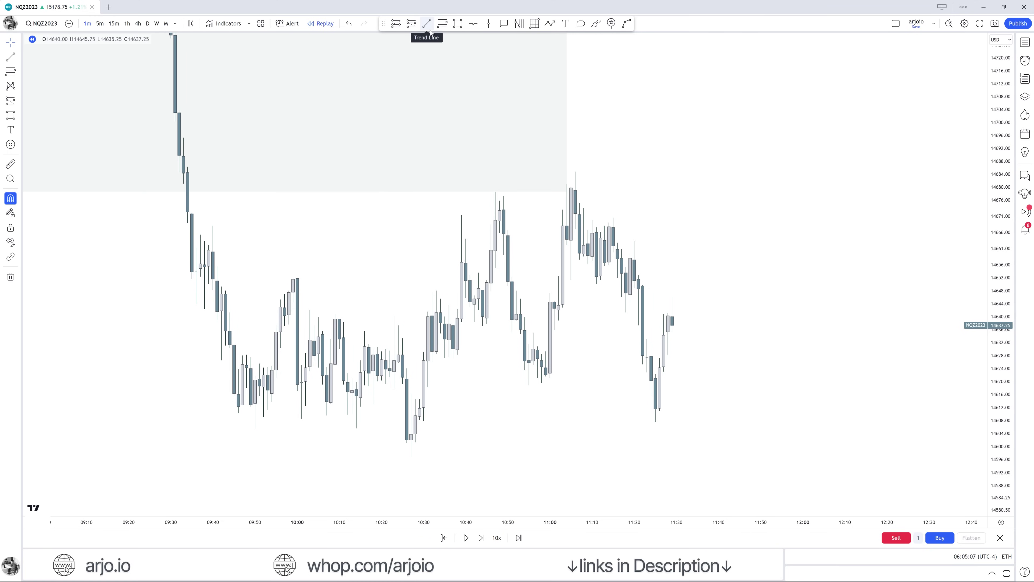
left_click(430, 31)
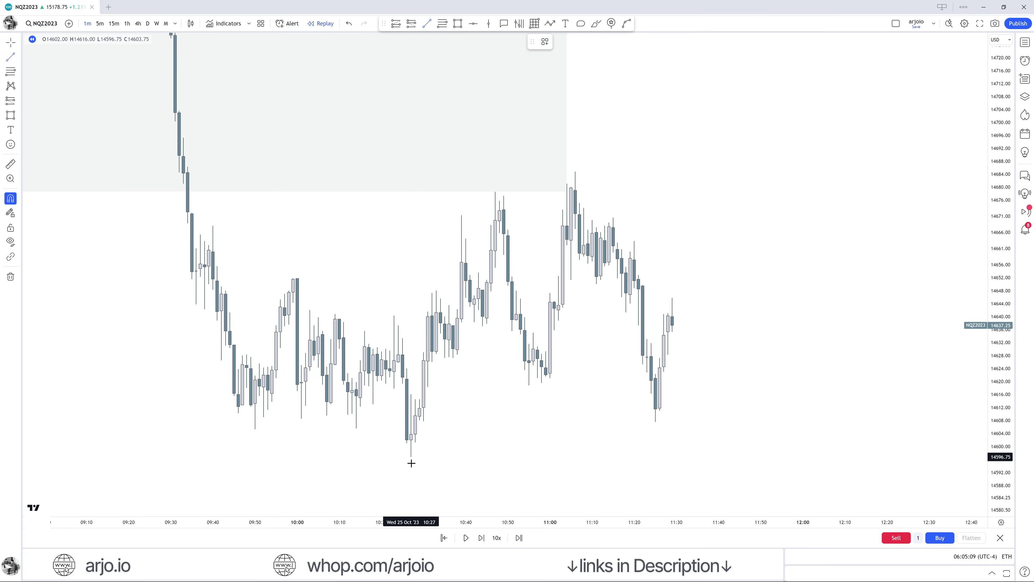
left_click_drag(411, 457, 686, 476)
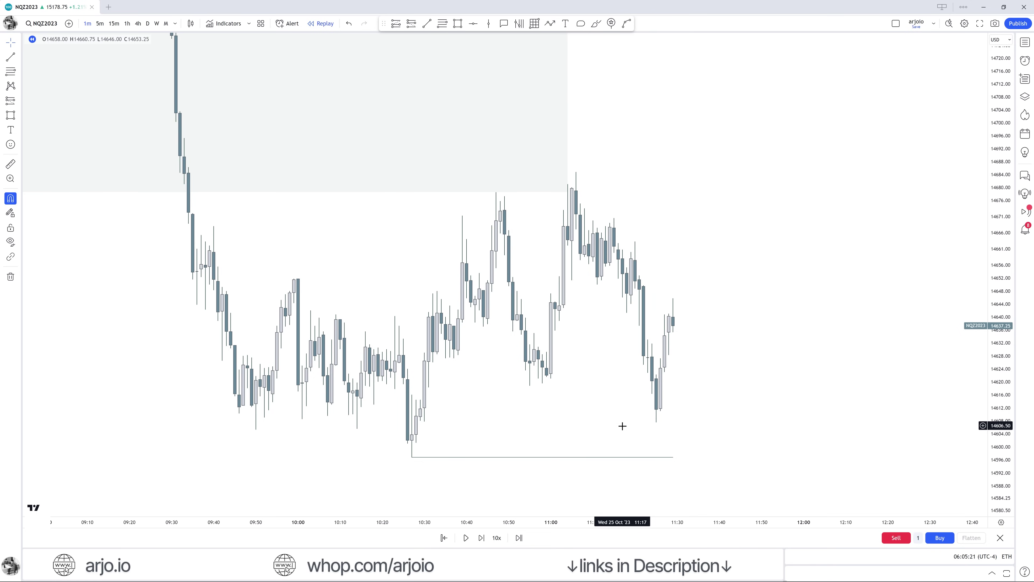
Extend the right end of the older low line near 14514 to about 10:56 on 25 October 2023
left_click_drag(623, 426, 579, 289)
scroll(722, 340, "down", 5)
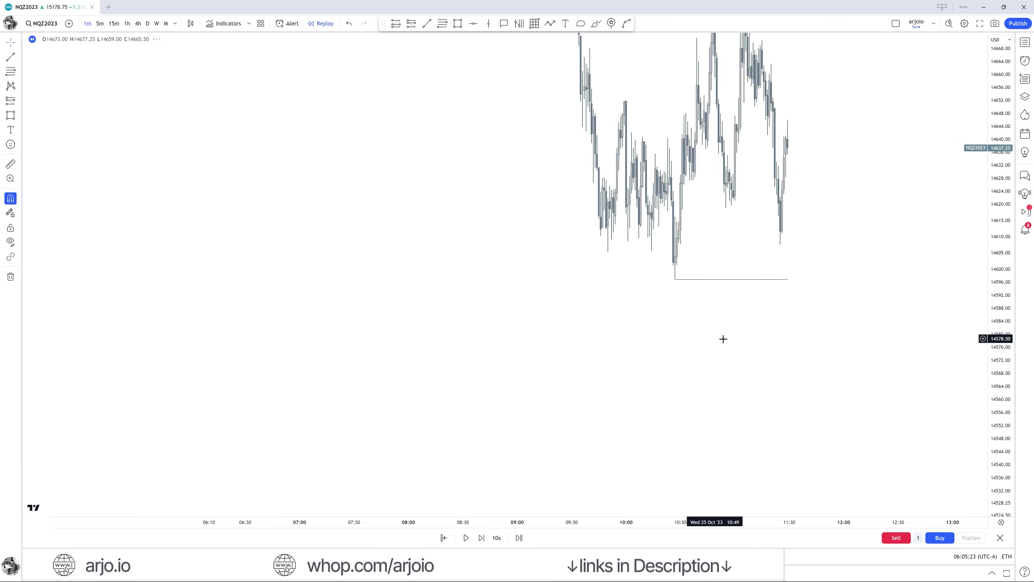
left_click_drag(1003, 226, 1003, 310)
scroll(733, 420, "down", 3)
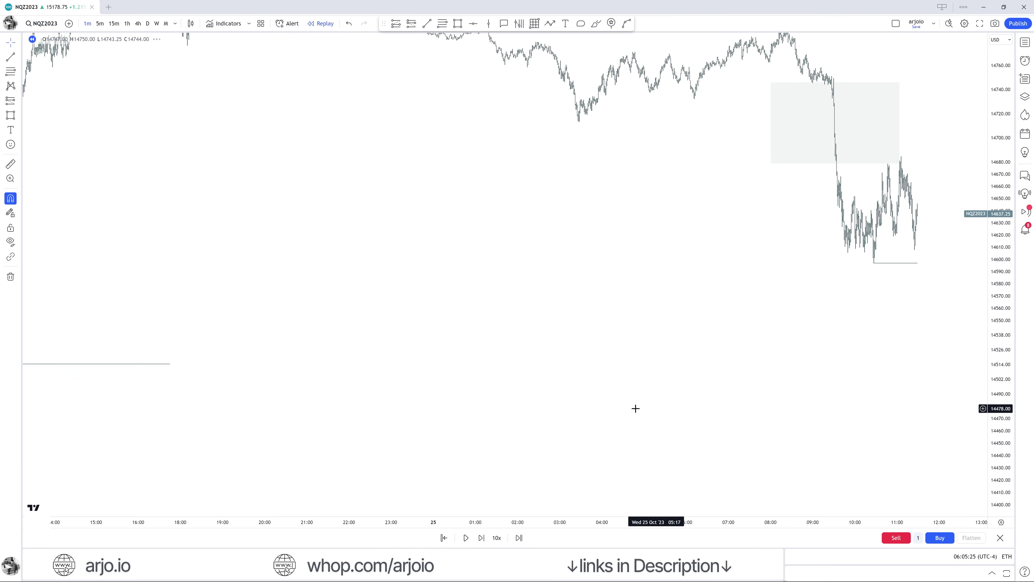
left_click_drag(169, 364, 895, 354)
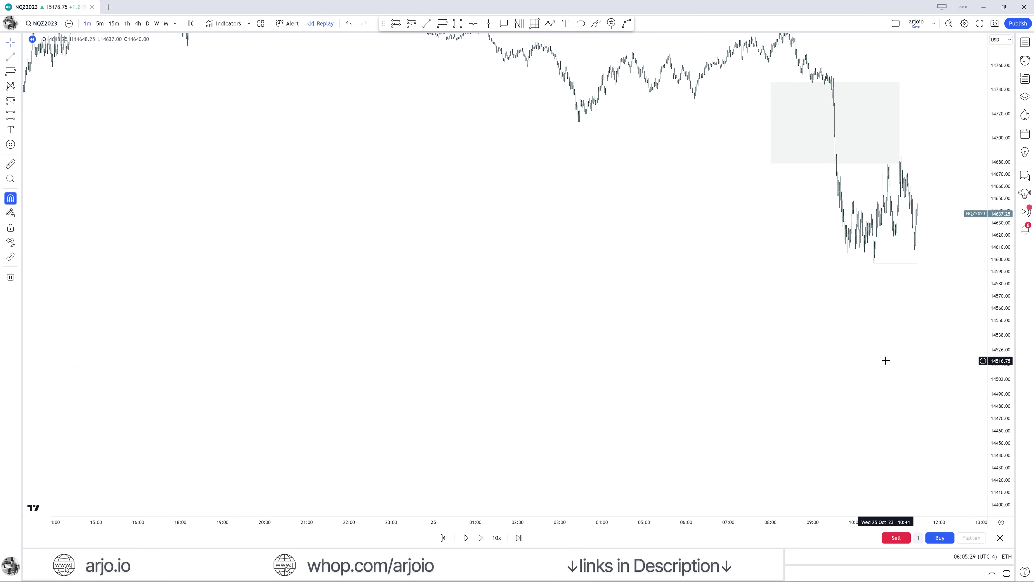
Draw a level line from the 11:06 high at 14684.75 to about 11:16 on the 1-minute chart
left_click_drag(887, 312, 827, 394)
scroll(847, 392, "up", 5)
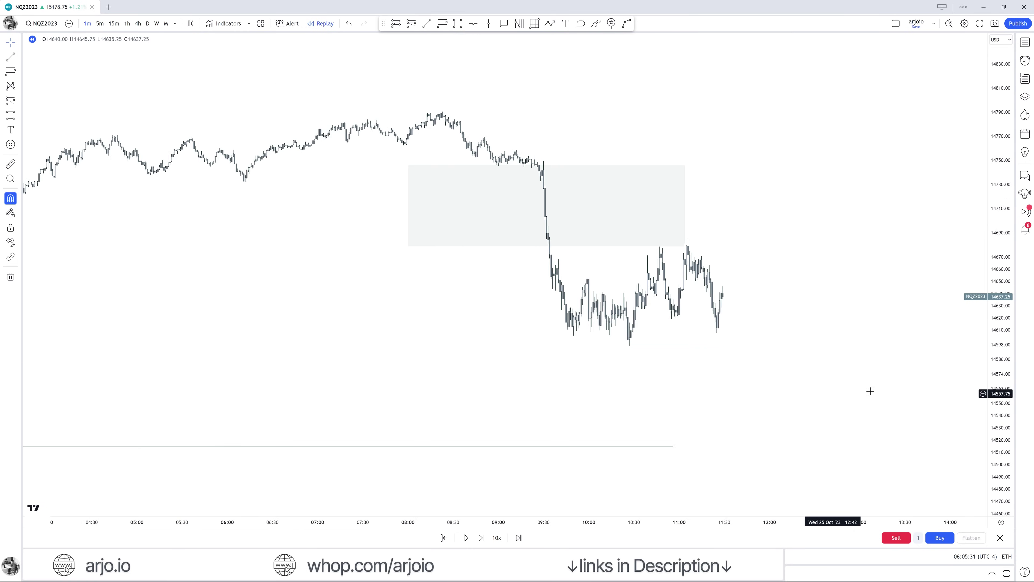
left_click_drag(994, 448, 850, 280)
scroll(823, 294, "up", 3)
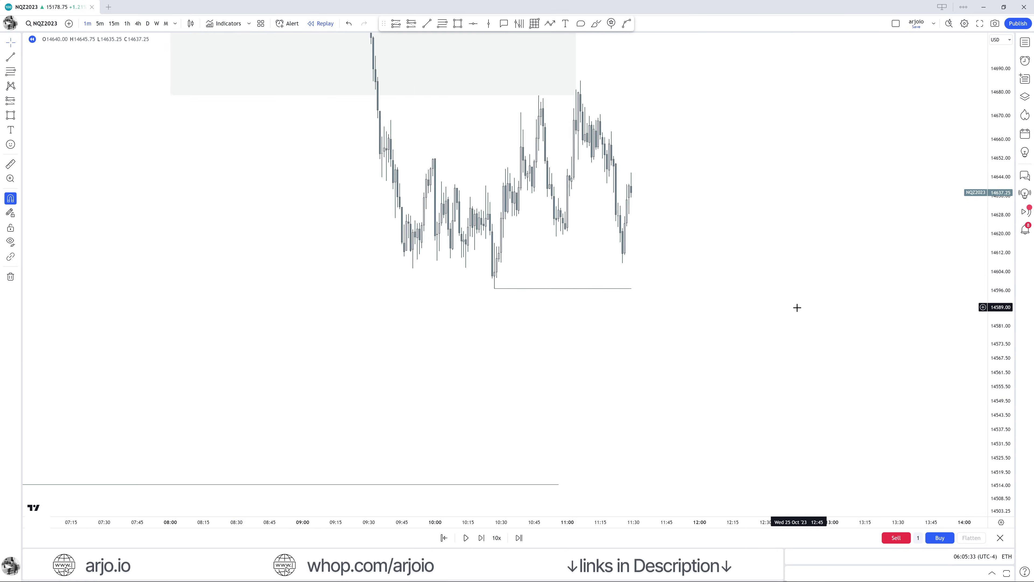
left_click_drag(797, 307, 806, 383)
scroll(806, 384, "up", 3)
left_click_drag(992, 424, 840, 363)
scroll(769, 324, "up", 3)
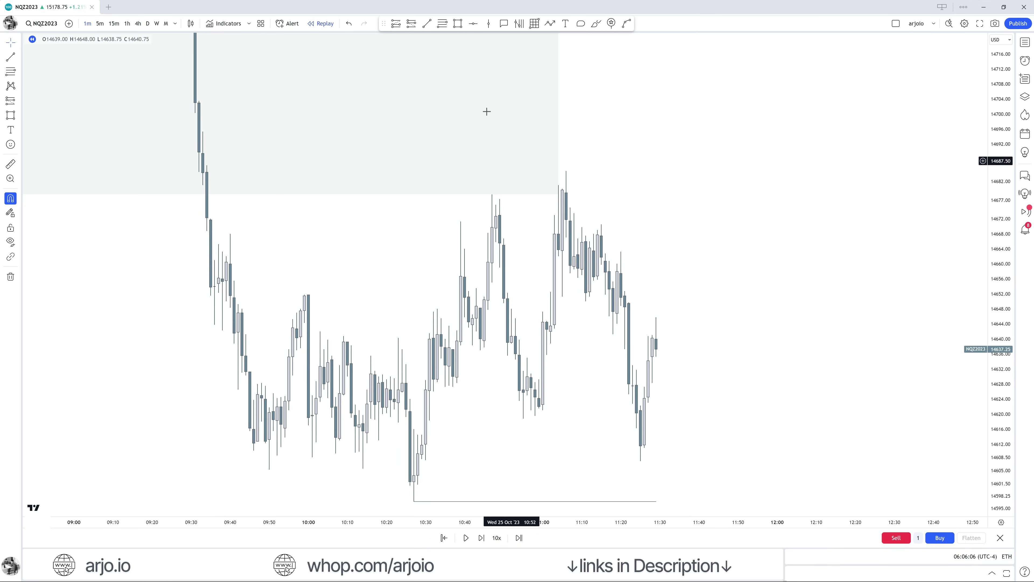
key("alt+t")
left_click(568, 171)
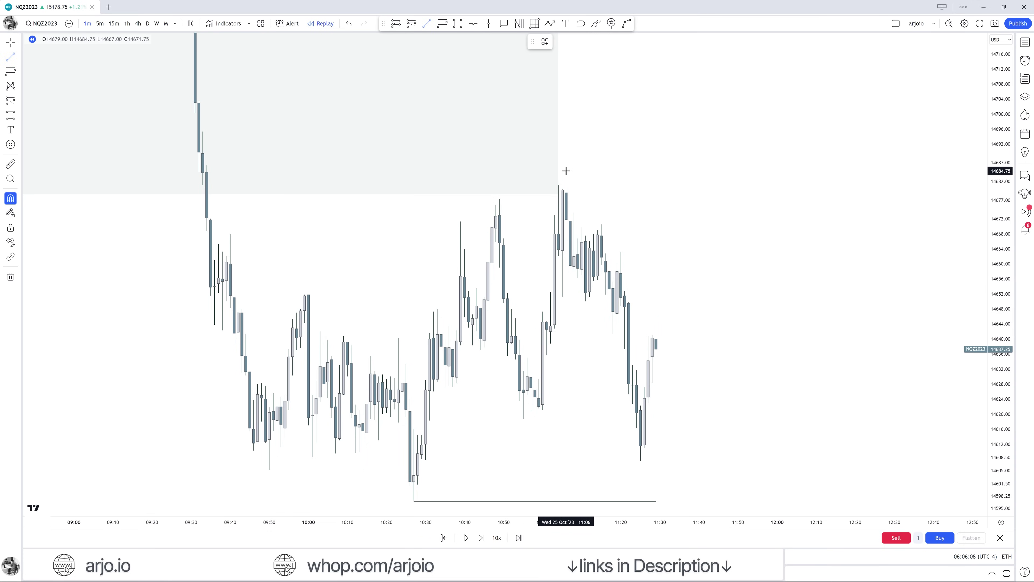
left_click(606, 171)
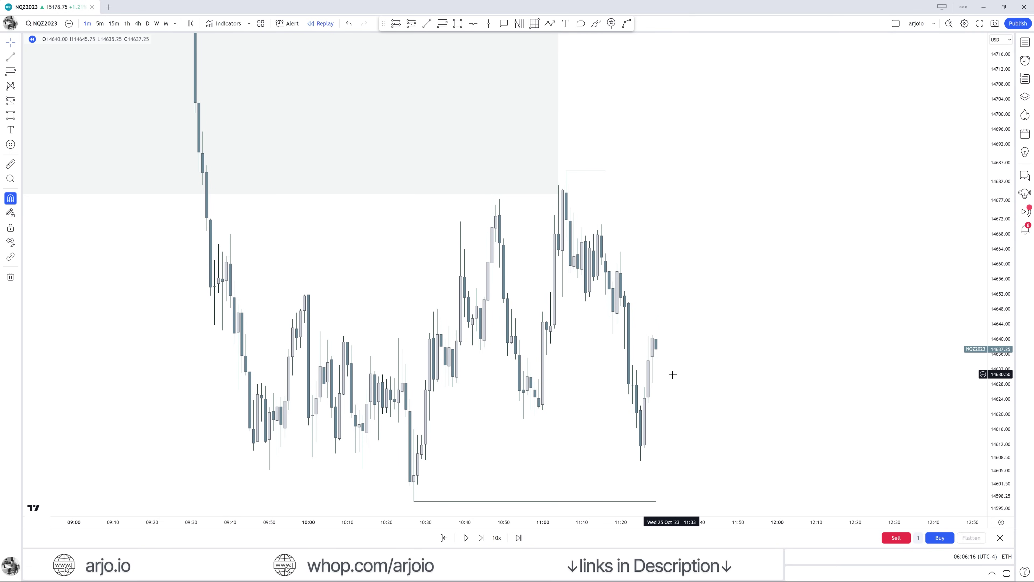
Place a short position at 11:23 with entry 14633.00, stop 14663.25 and target at the 14596.75 low line
left_click(638, 406)
left_click_drag(638, 406, 633, 365)
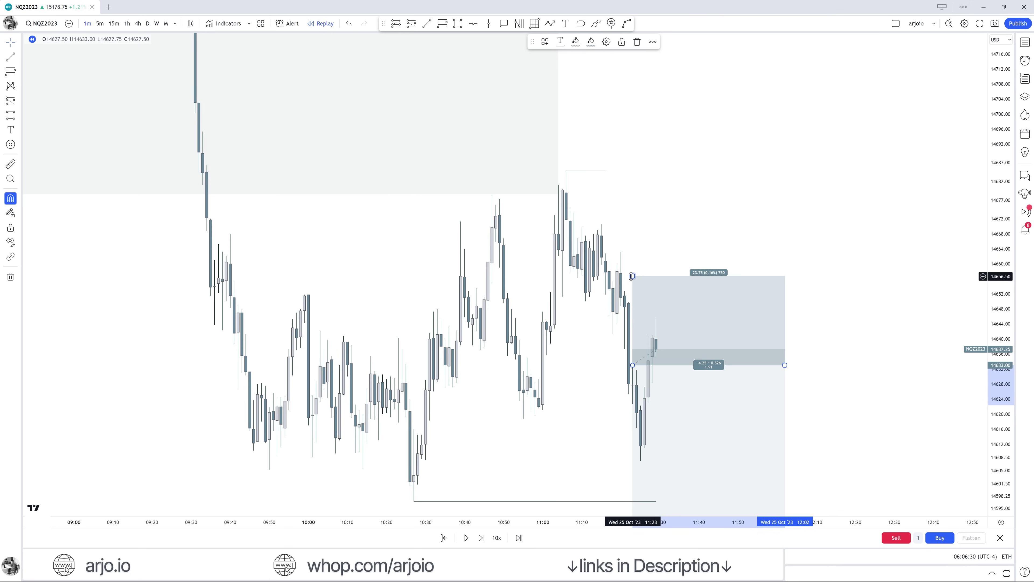
left_click_drag(633, 257, 598, 203)
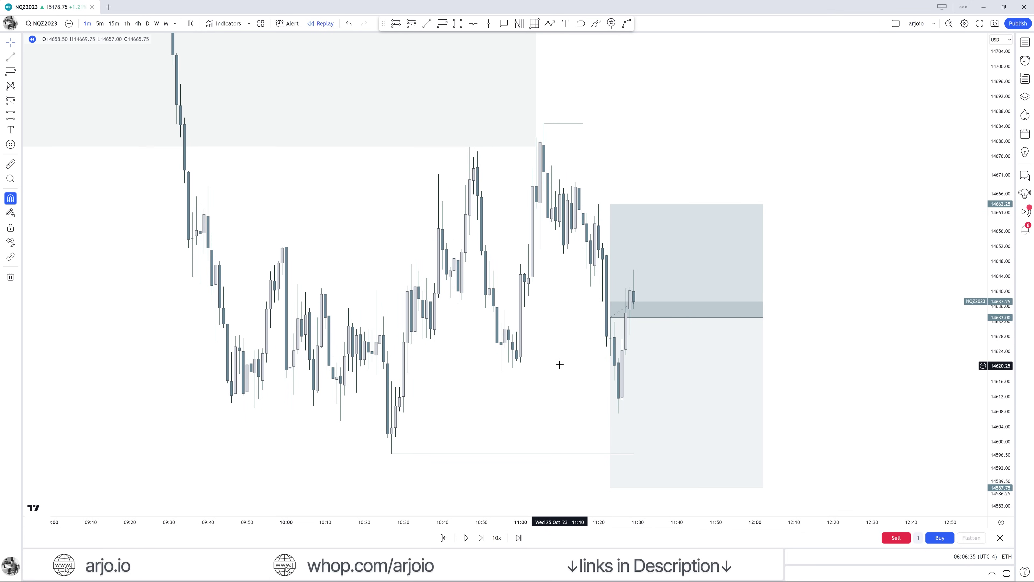
left_click_drag(559, 362, 545, 275)
left_click(595, 401)
left_click_drag(595, 400, 377, 366)
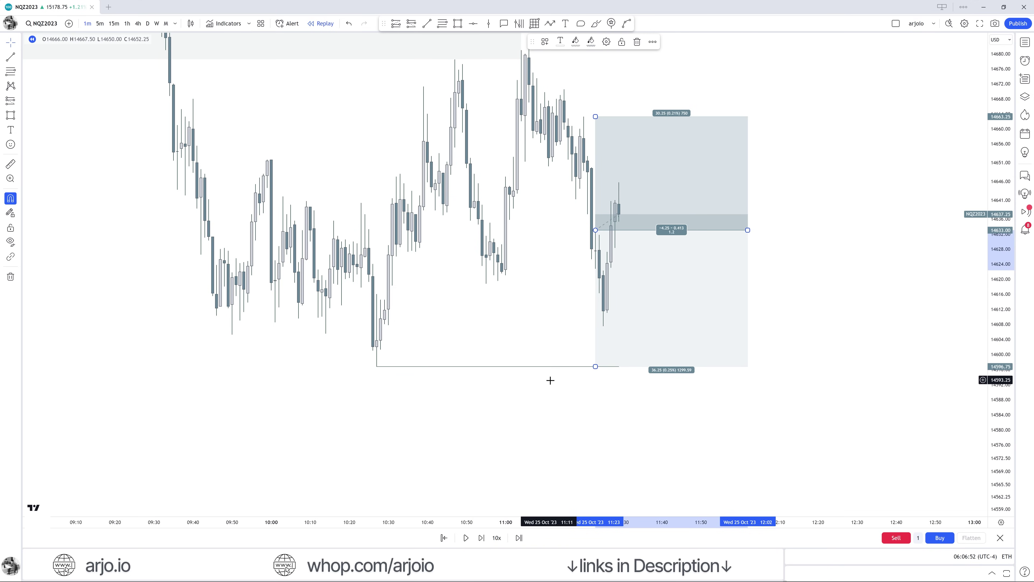
Extend the right end of the 14684.75 high line to about 11:31
left_click_drag(528, 315, 503, 399)
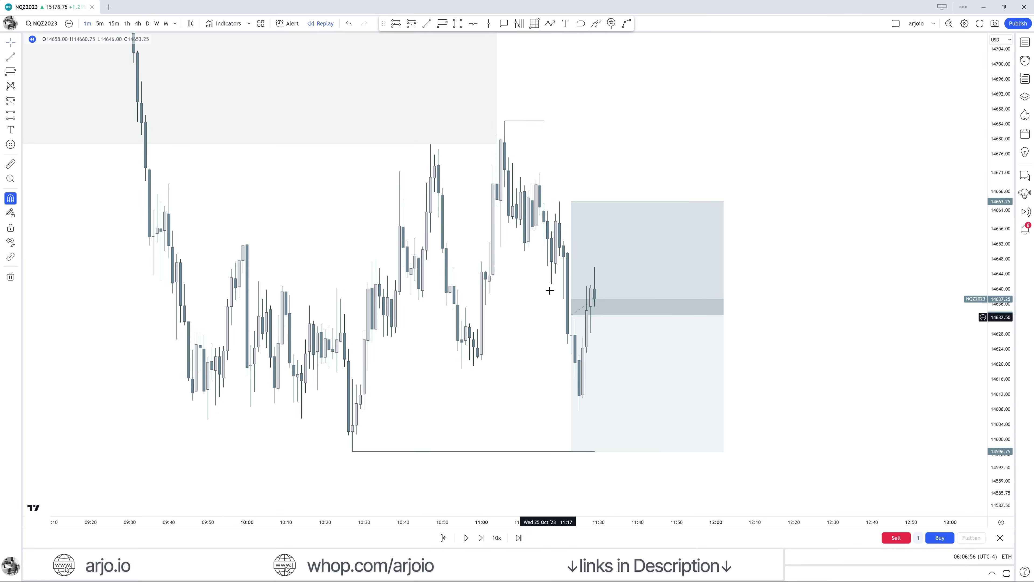
left_click_drag(544, 123, 603, 125)
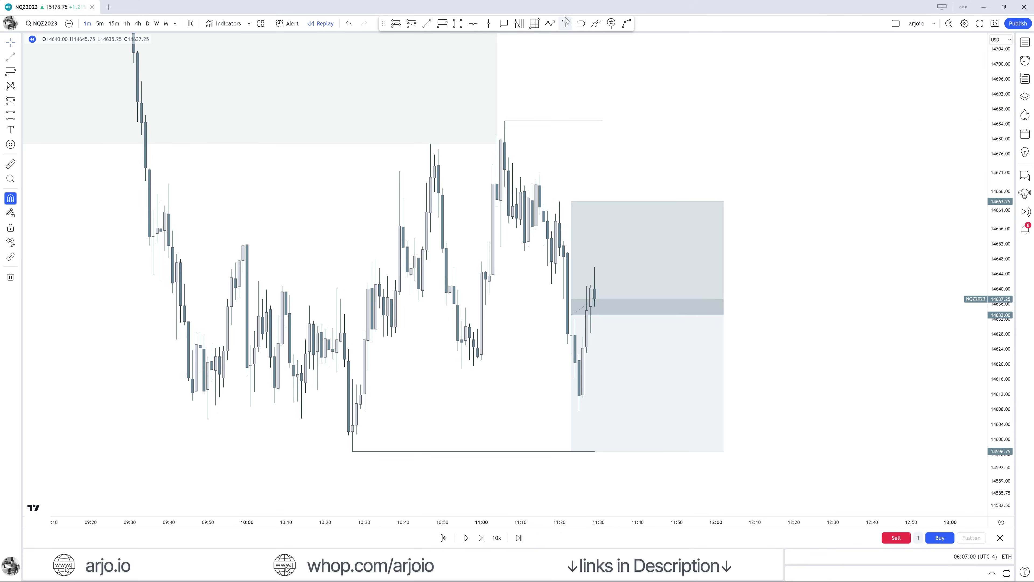
Try a projected price path from about 14612 up to about 14676, then down to 14589.25 at 12:03
left_click(551, 23)
left_click(583, 394)
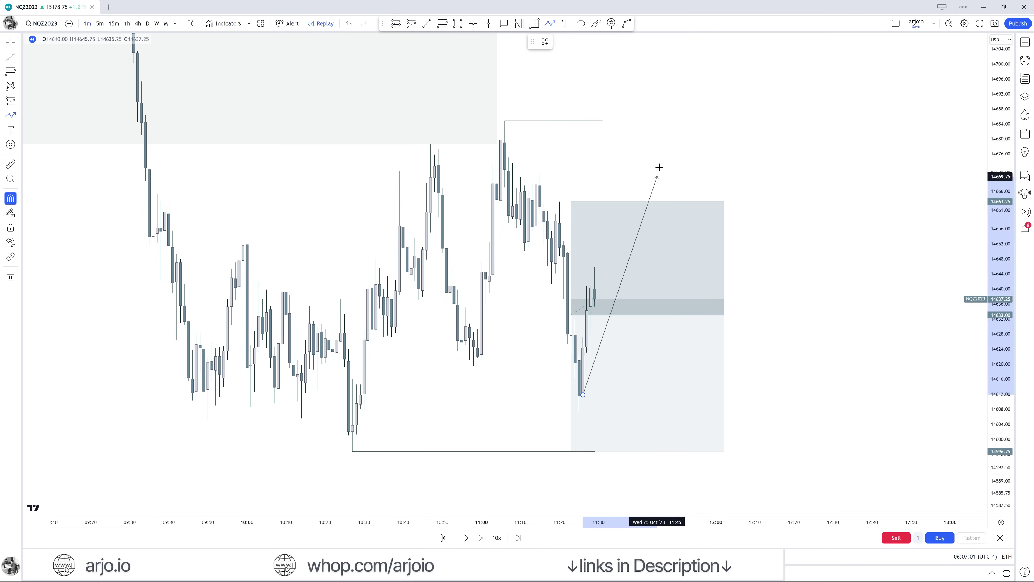
left_click(661, 150)
left_click(728, 480)
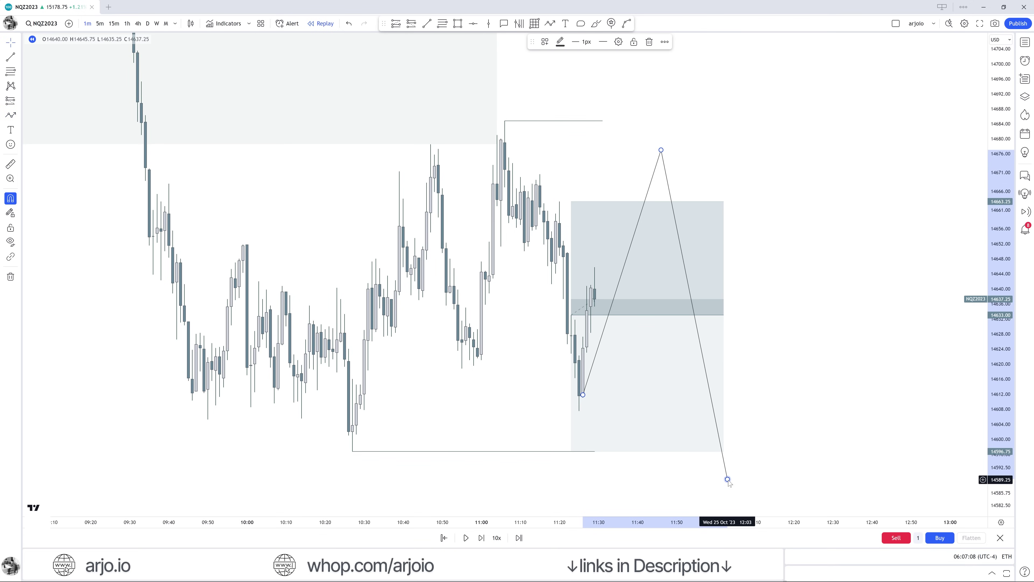
key("Delete")
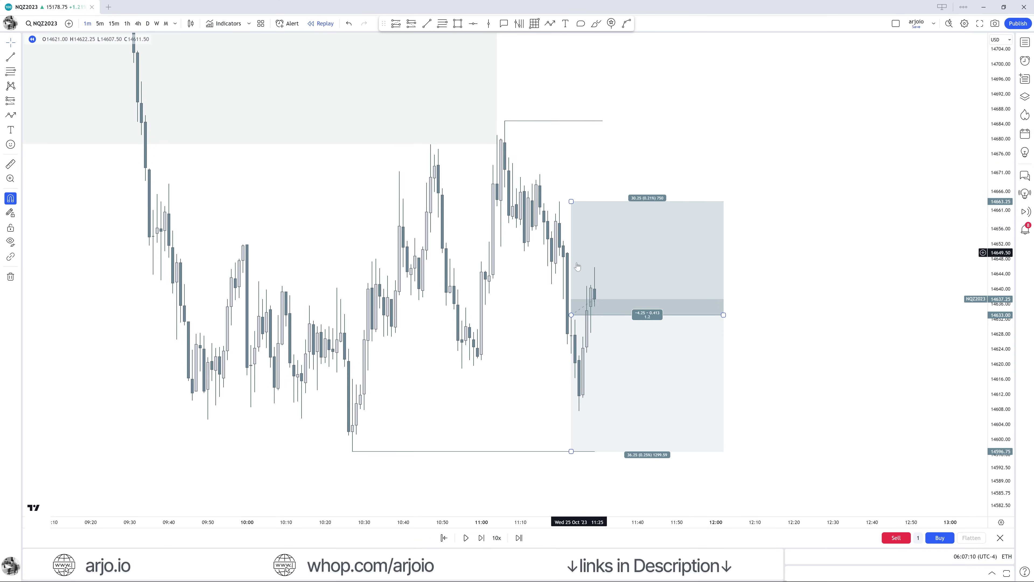
Extend the right end of the older low line near 14514 to about 11:14 on 25 October 2023
left_click(572, 201)
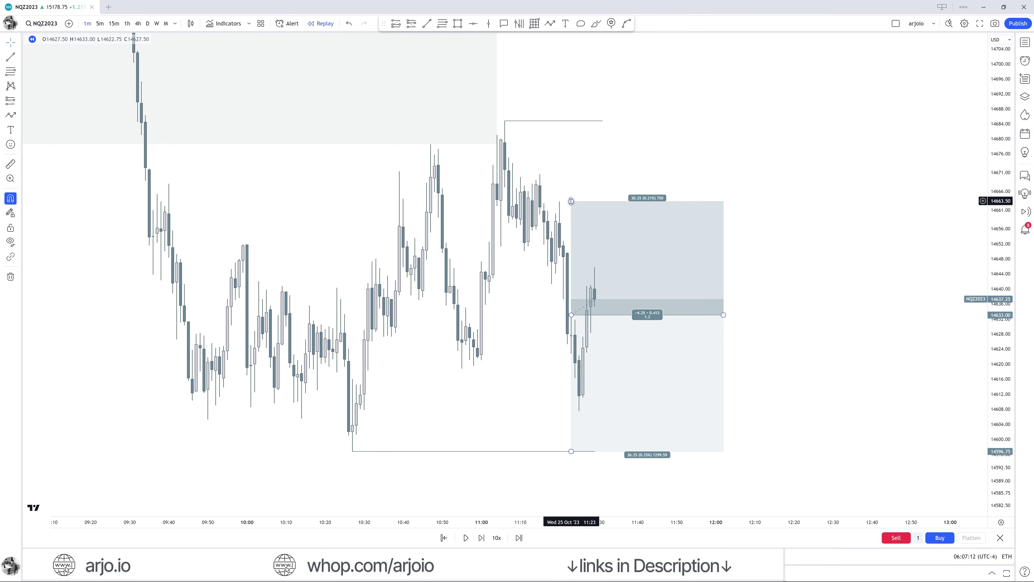
scroll(572, 201, "down", 5)
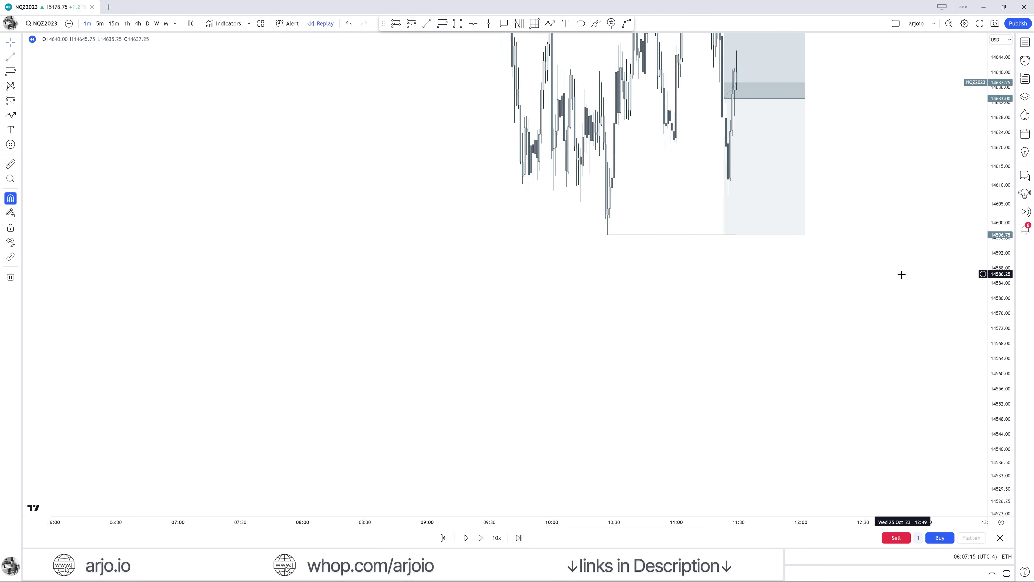
left_click_drag(1008, 243, 702, 477)
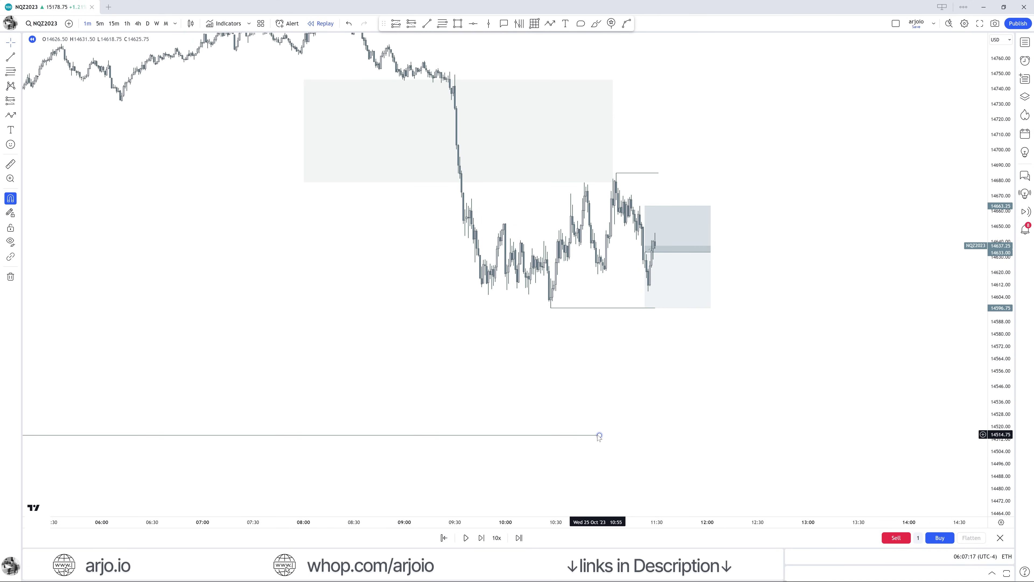
left_click_drag(600, 435, 636, 438)
Move the short position's stop to the 14684.75 high line and its target to 14513.50 at the older low line
left_click(659, 216)
left_click_drag(645, 206, 617, 174)
left_click(628, 265)
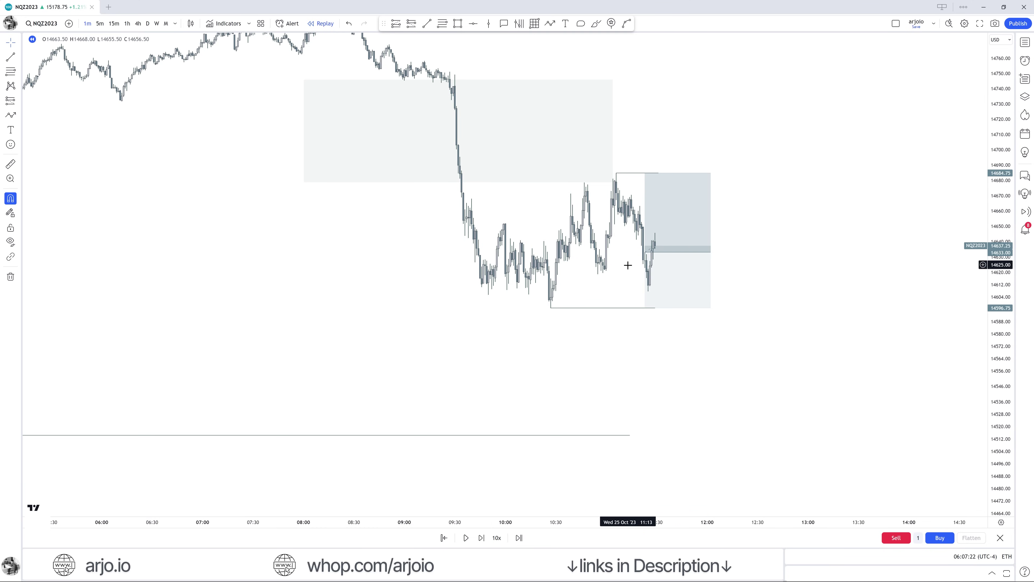
left_click(650, 281)
left_click_drag(644, 308, 635, 437)
left_click(635, 439)
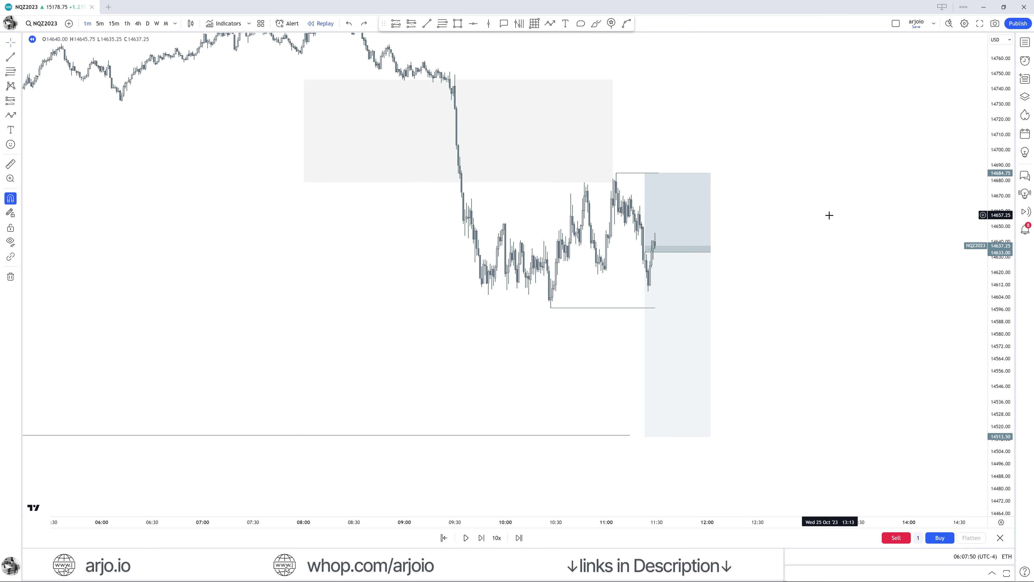
Draw a level line from the 11:20 high at 14663.25 to about 11:33 on the 1-minute chart
scroll(820, 333, "up", 3)
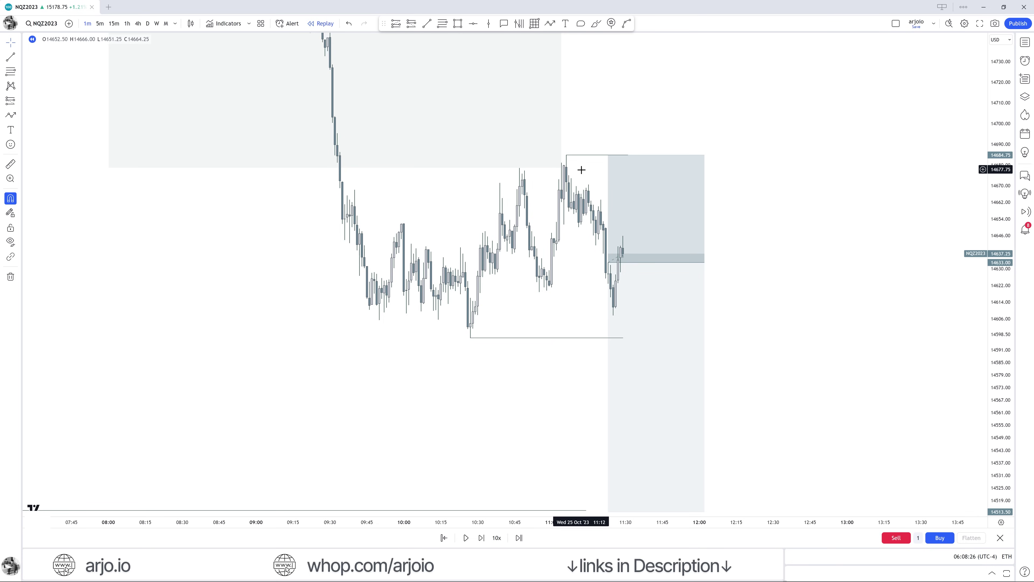
scroll(792, 296, "down", 1)
scroll(746, 277, "up", 2)
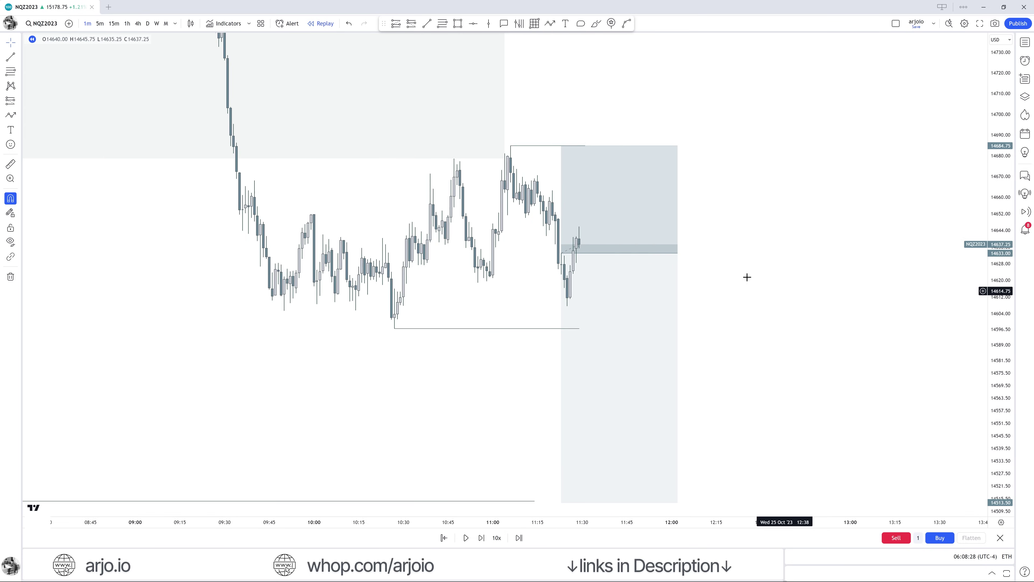
left_click(426, 23)
left_click(552, 190)
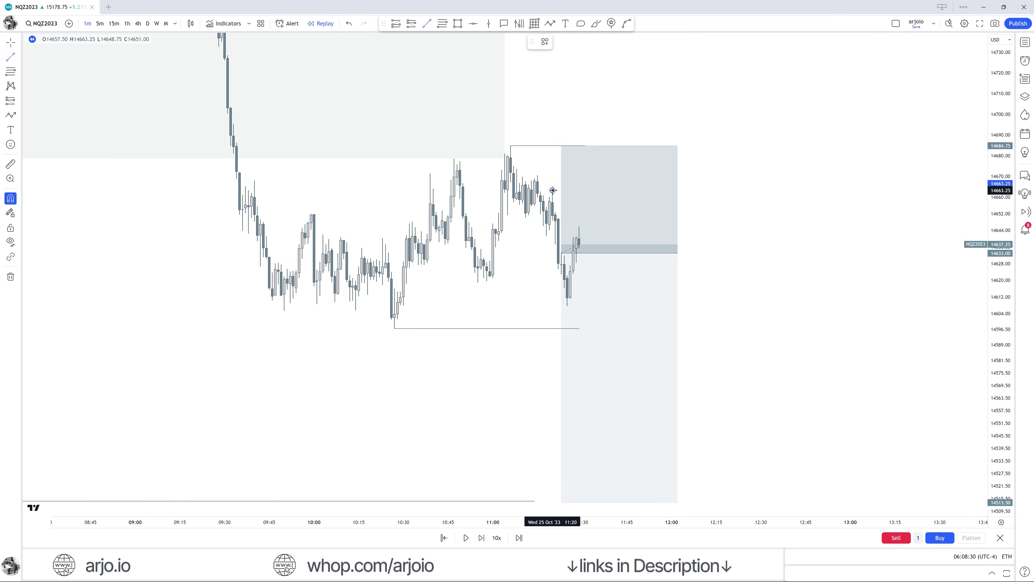
left_click(591, 190)
Shorten the low line at 14596.75 to end at about 11:20 and the 14684.75 high line to end at about 11:23
left_click(580, 328)
left_click_drag(579, 328, 555, 329)
left_click(541, 353)
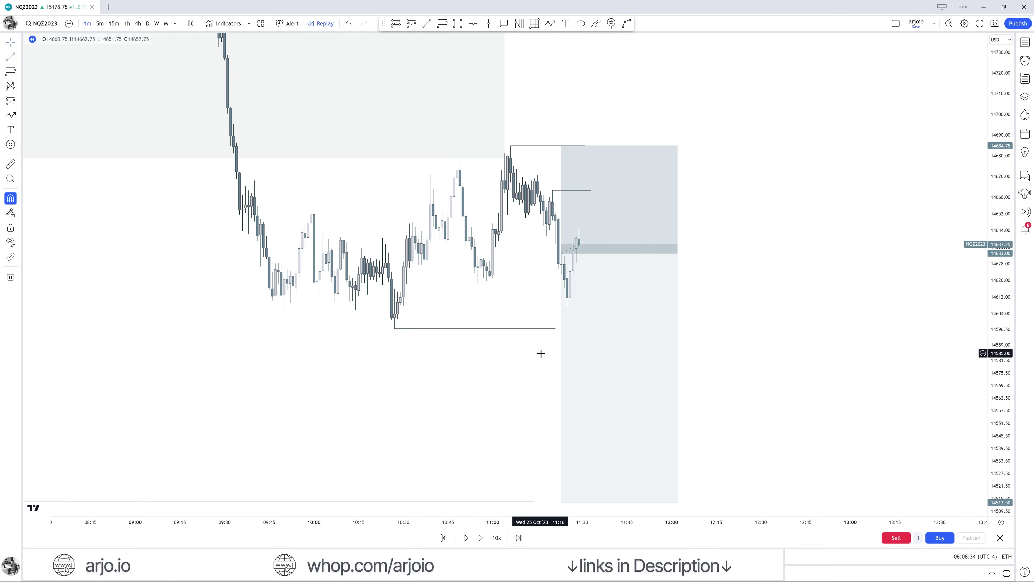
mouse_move(553, 329)
left_mouse_down()
mouse_move(549, 343)
mouse_move(553, 328)
left_mouse_up()
left_click(545, 346)
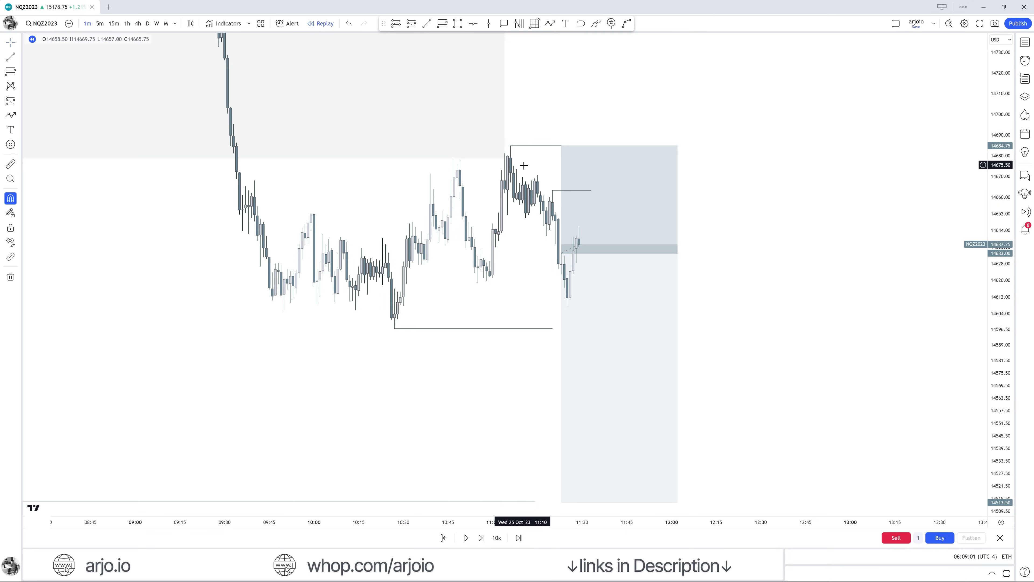
Play the bar replay forward on the 1-minute chart and pause it at about 12:05 on 25 October
left_click(466, 539)
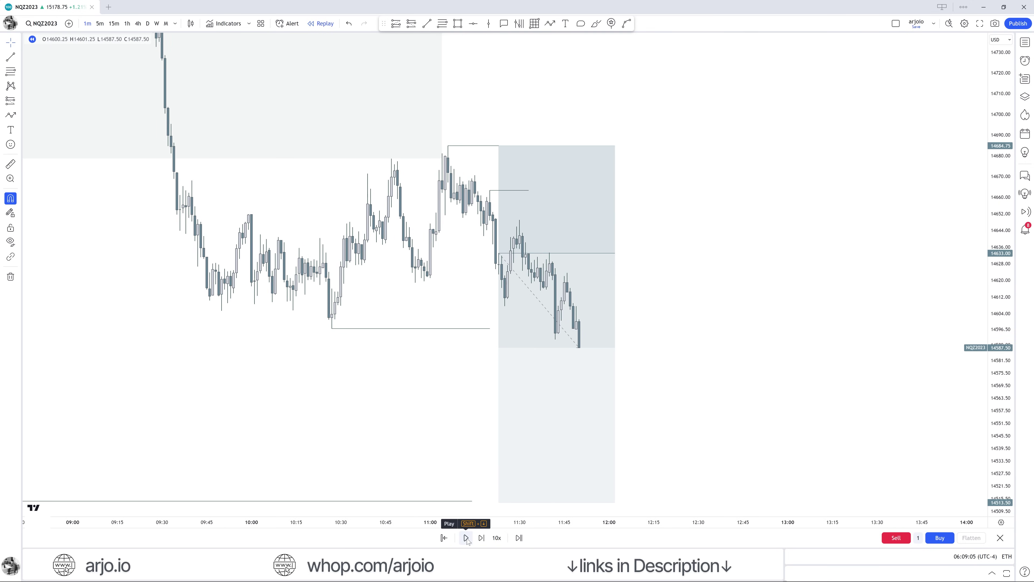
left_click(467, 539)
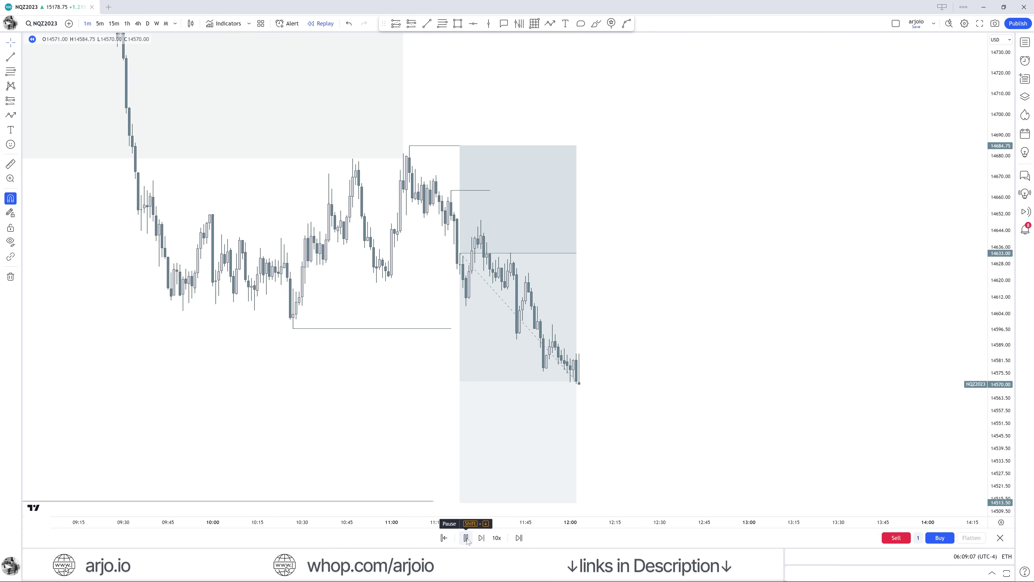
left_click(467, 538)
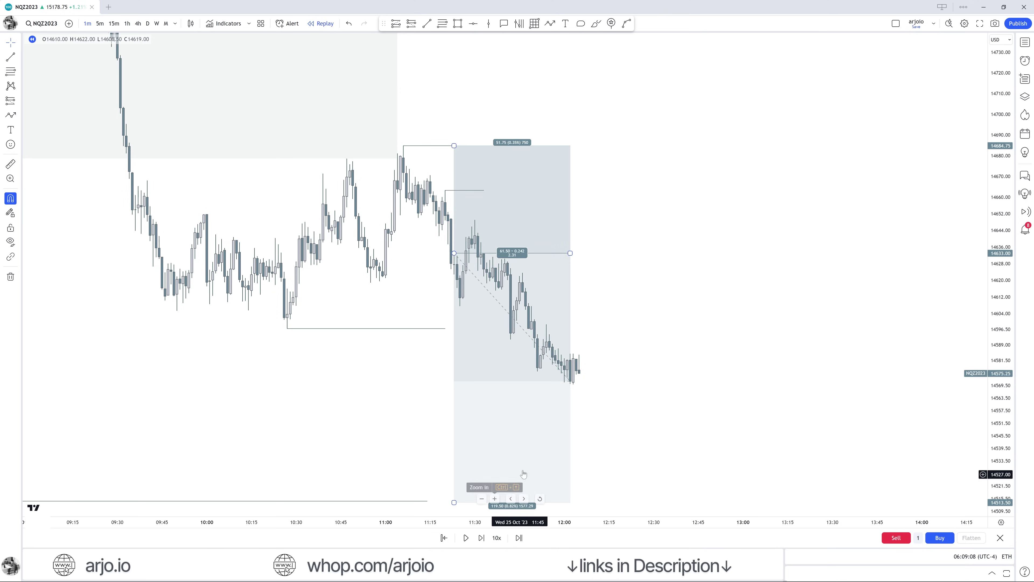
Switch to the 1-hour chart, leaving no drawing selected
left_click(128, 24)
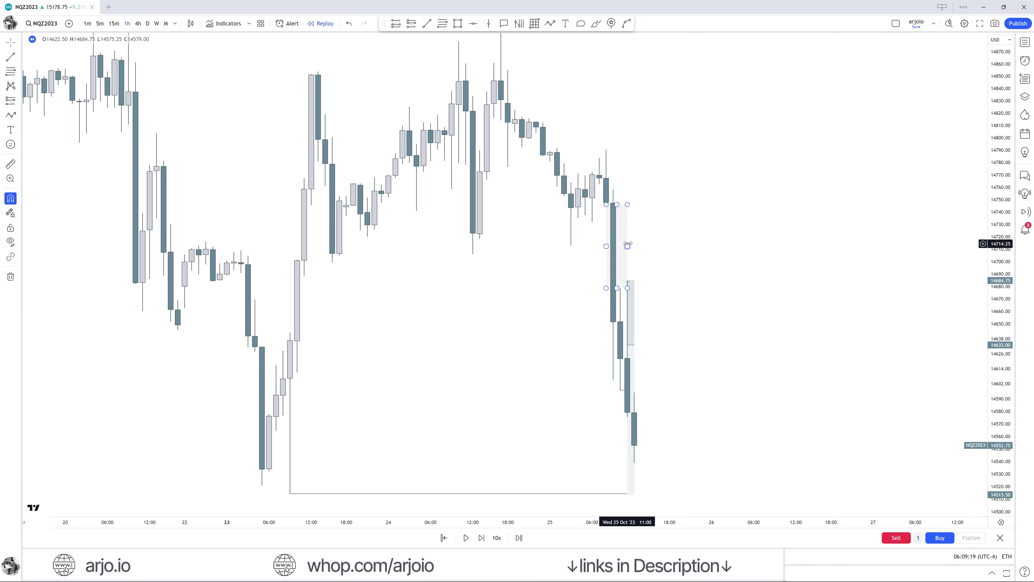
left_click(631, 311)
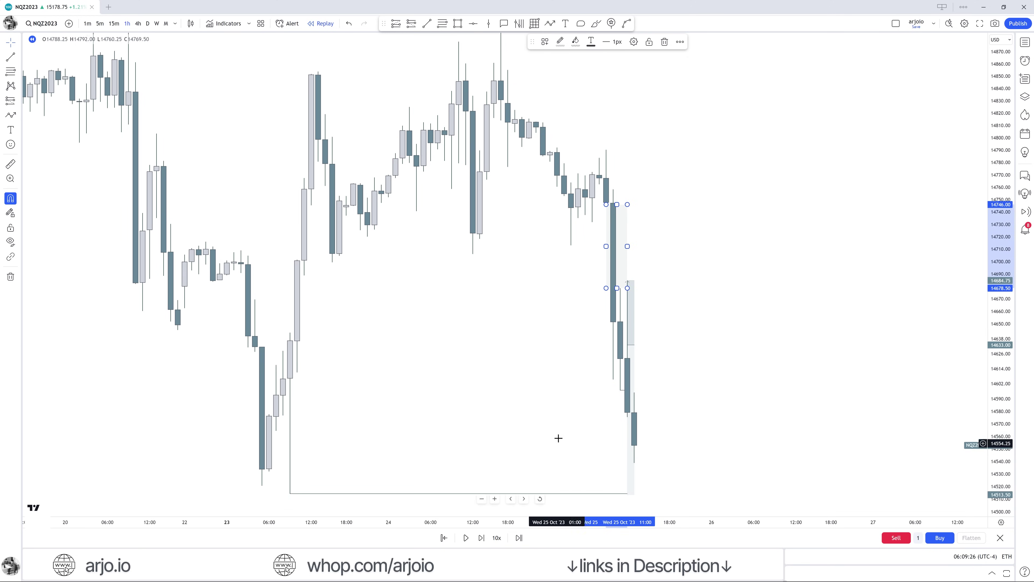
left_click(550, 396)
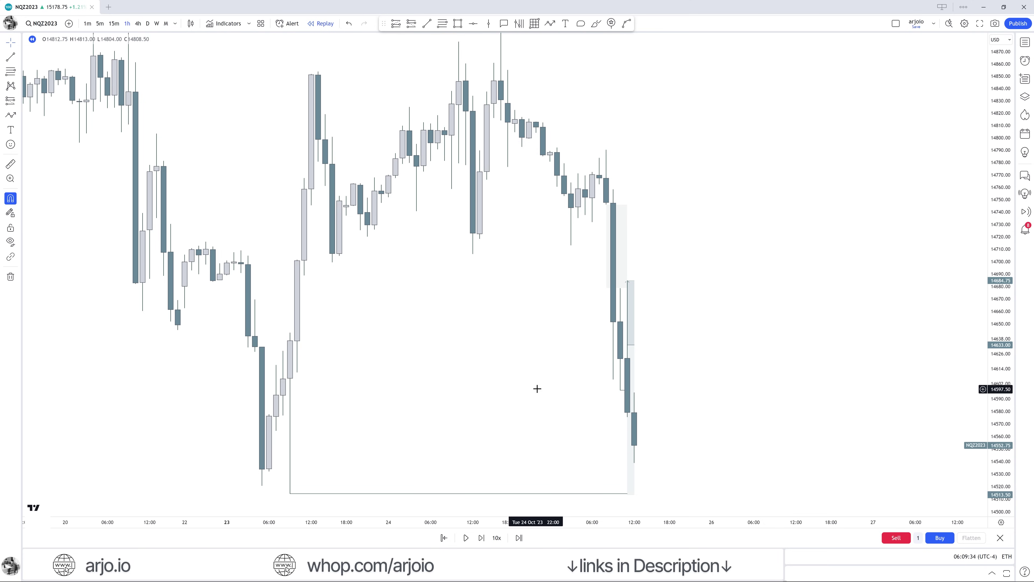
Try a gap rectangle from 14688.75 down to about 14643, running from the 23 October rally to 08:00 on 25 October
left_click(458, 23)
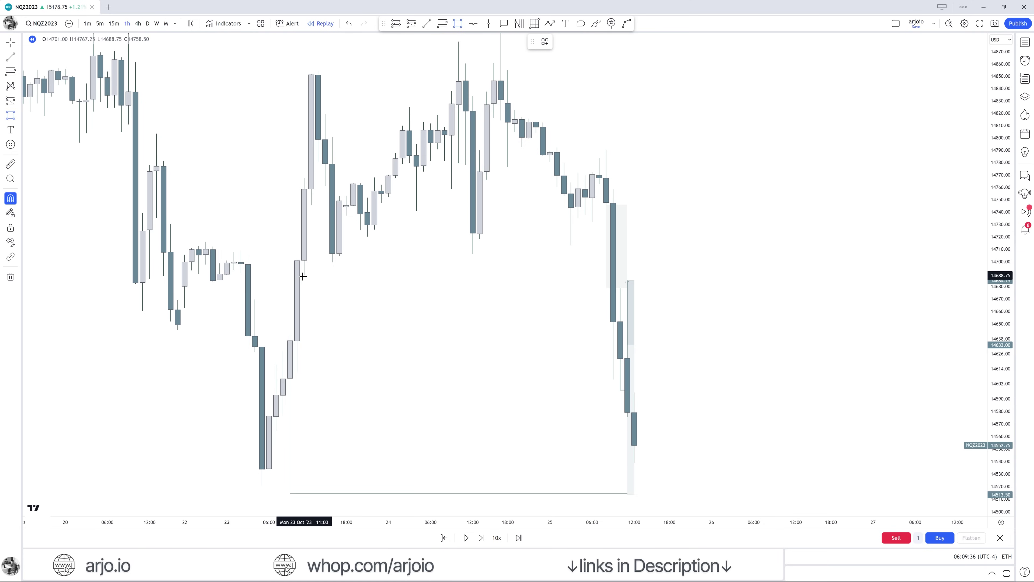
mouse_move(304, 275)
left_mouse_down()
mouse_move(290, 332)
mouse_move(606, 304)
left_mouse_up()
left_click(406, 369)
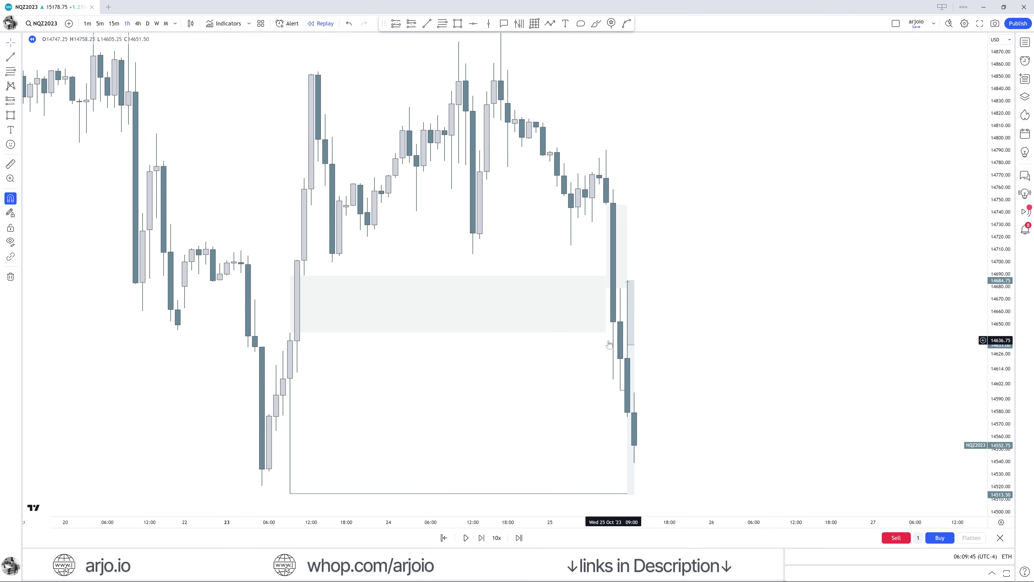
left_click(569, 333)
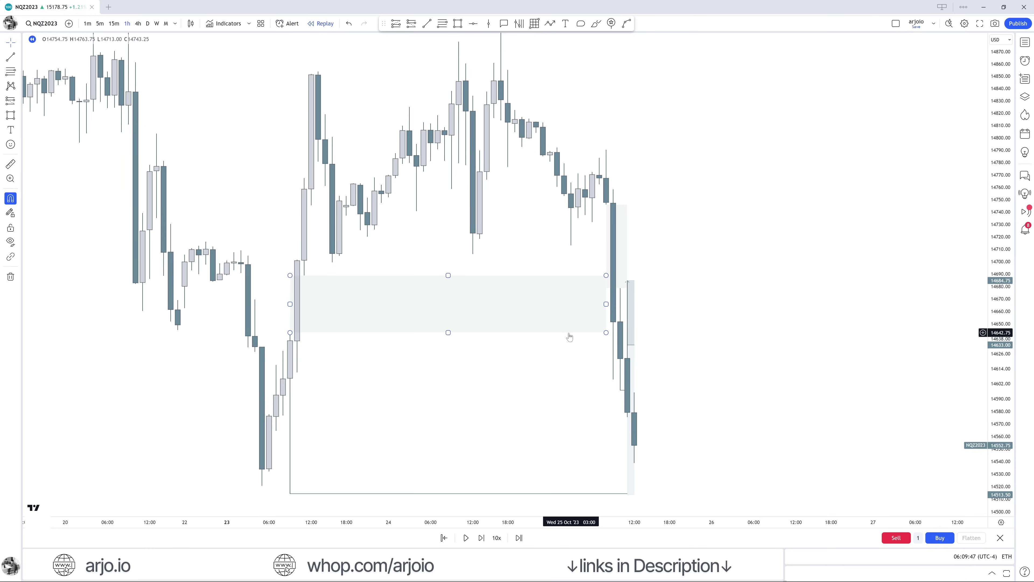
key("Delete")
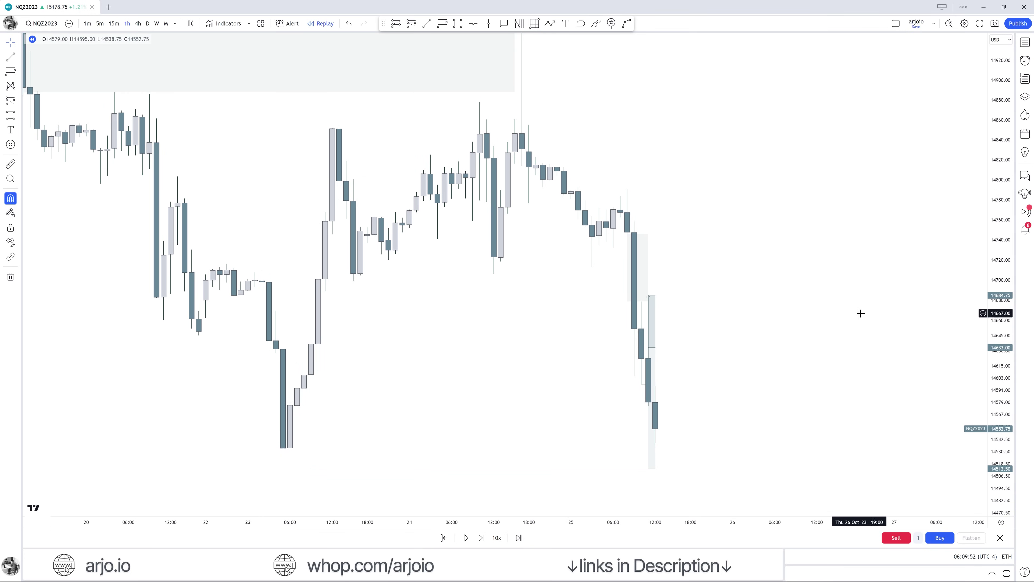
Draw level lines on 25 October from the 01:00 high to 08:00 and from the 08:00 high at 14790.25 to about 11:00
left_click_drag(832, 296, 838, 332)
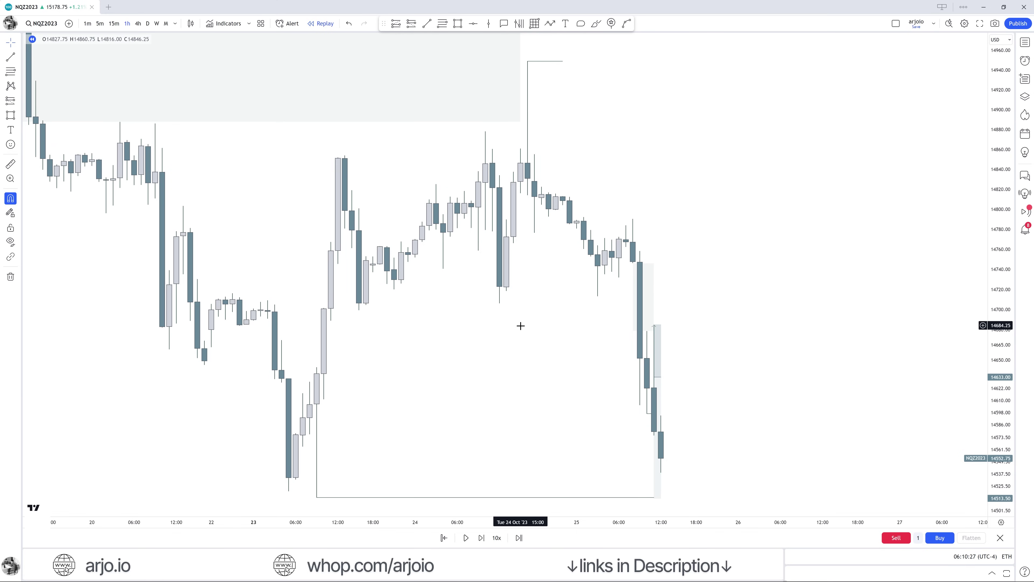
left_click(428, 24)
left_click_drag(583, 216, 633, 218)
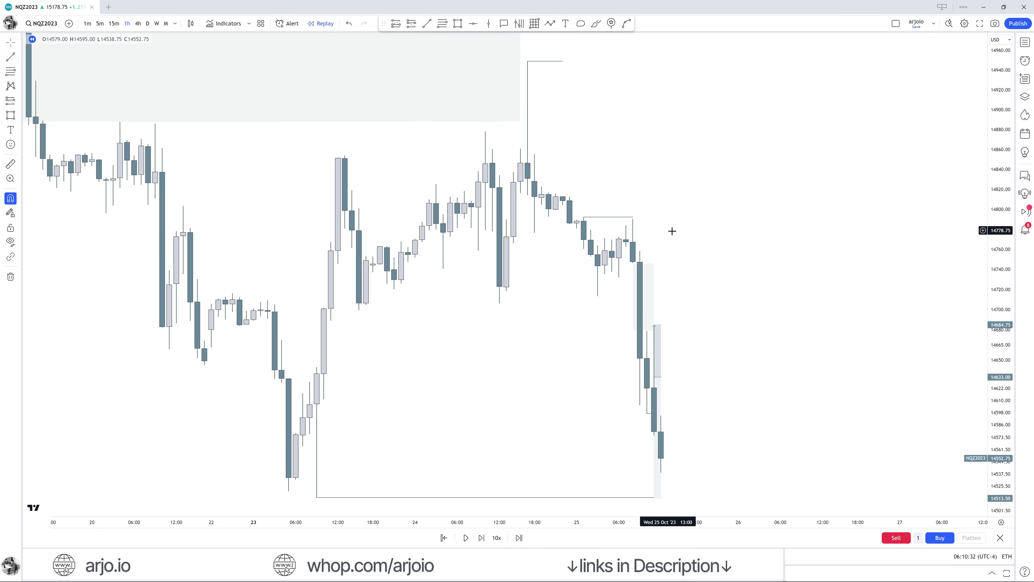
left_click(427, 24)
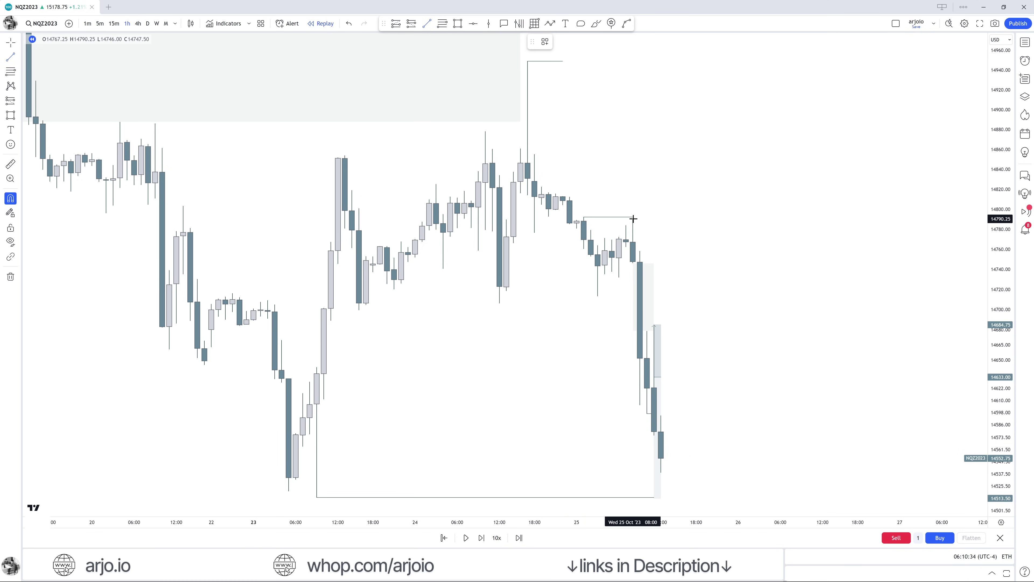
left_click_drag(633, 219, 654, 219)
left_click_drag(693, 270, 652, 224)
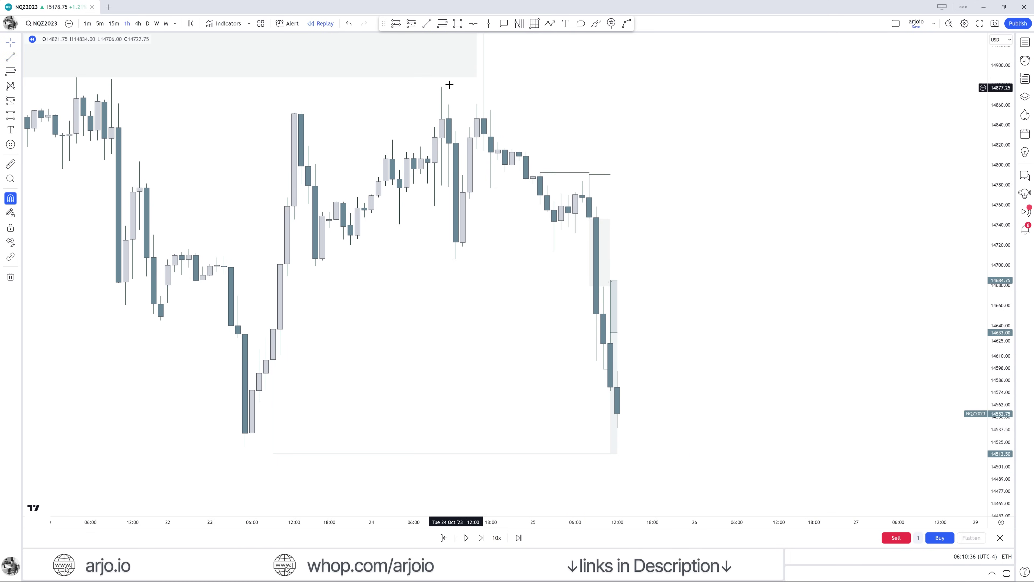
Draw a level line from the 11:00 high at 14684.75 to about 15:00, and shorten the older low line to about 09:00
left_click(427, 24)
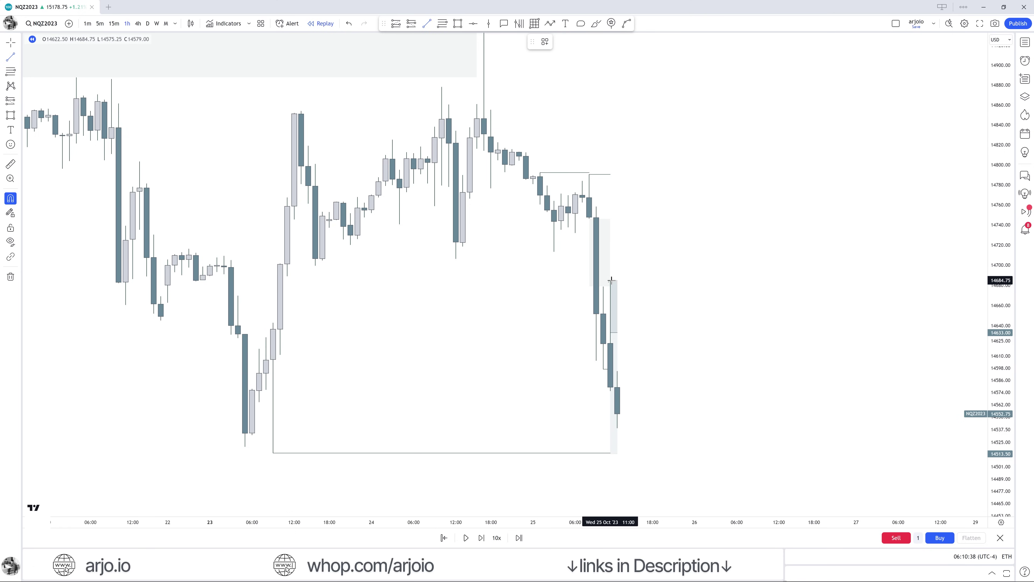
left_click_drag(611, 280, 639, 281)
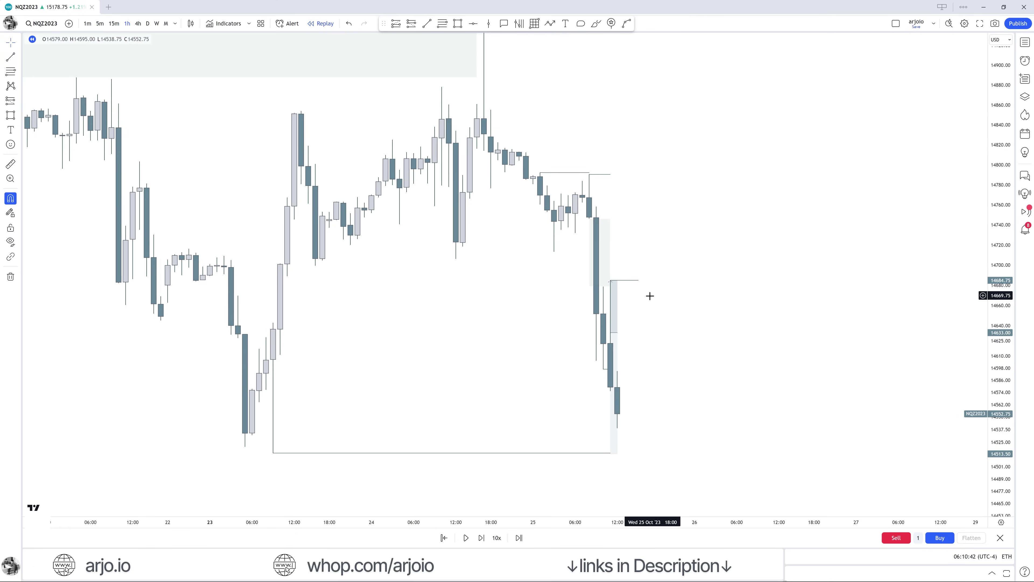
mouse_move(611, 452)
left_mouse_down()
mouse_move(644, 445)
mouse_move(627, 476)
mouse_move(596, 453)
left_mouse_up()
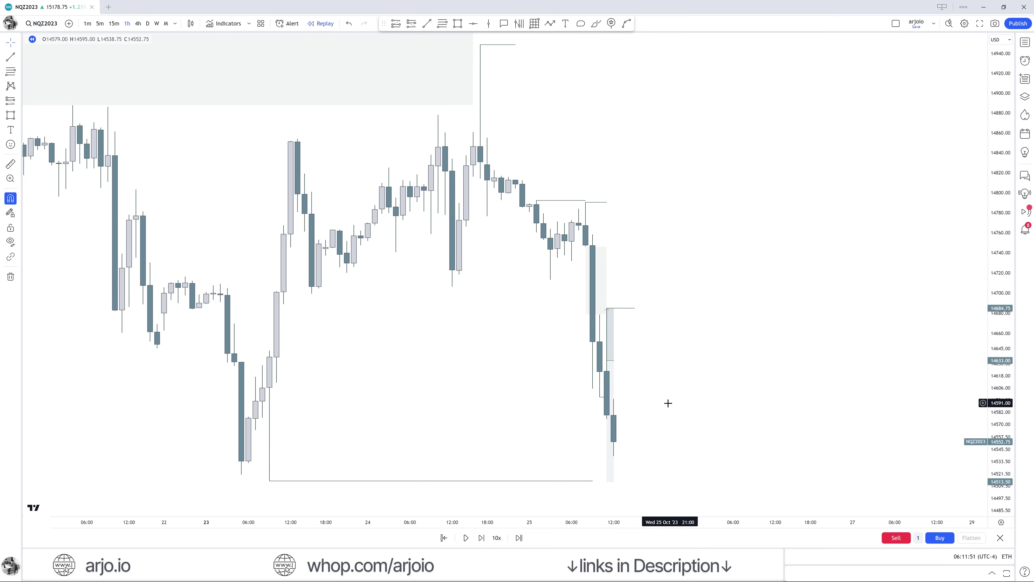
Switch to the 15-minute chart and shorten the short position's right end to about 11:30
left_click(114, 24)
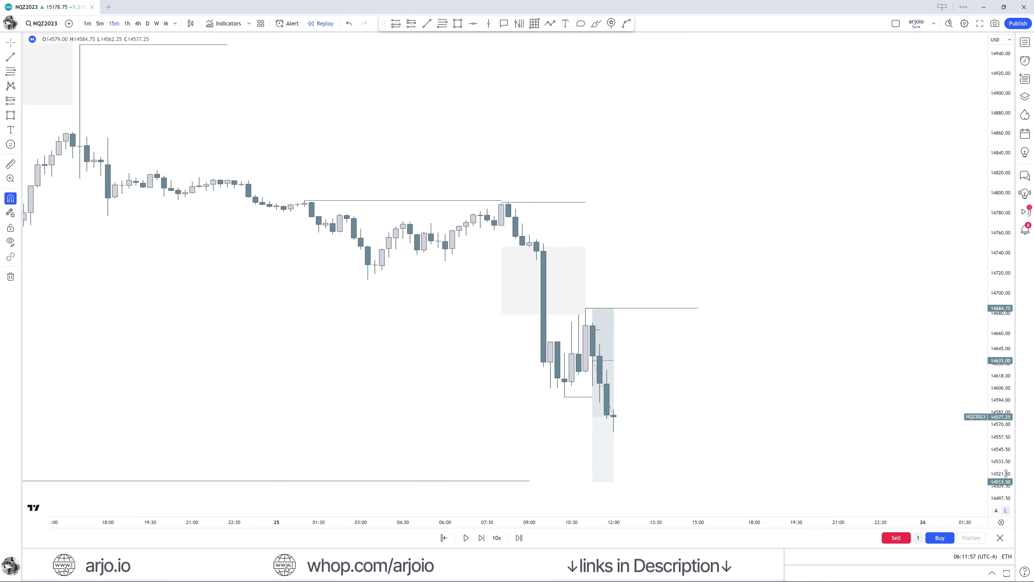
left_click_drag(1006, 473, 1006, 448)
scroll(792, 328, "up", 3)
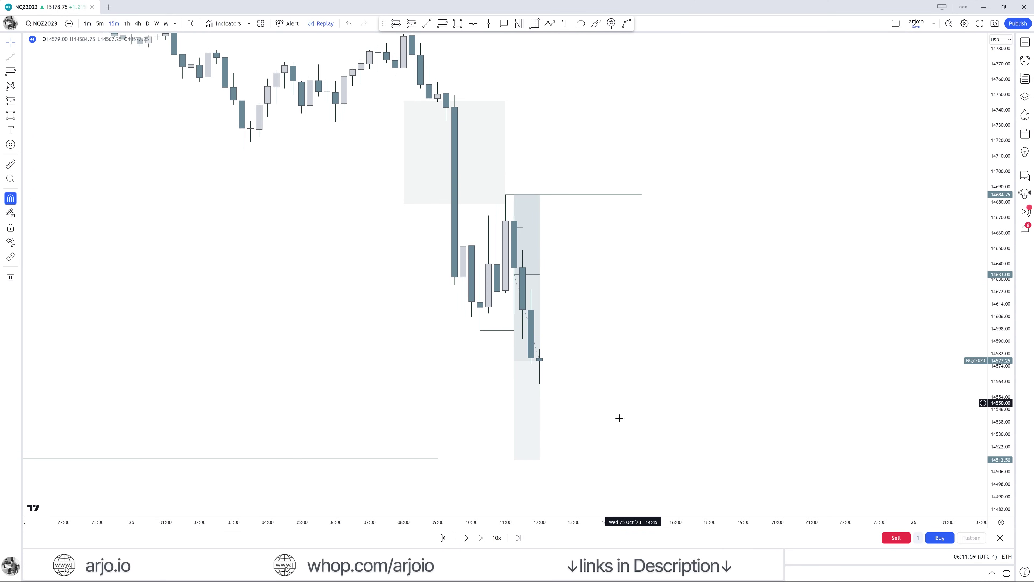
left_click(537, 275)
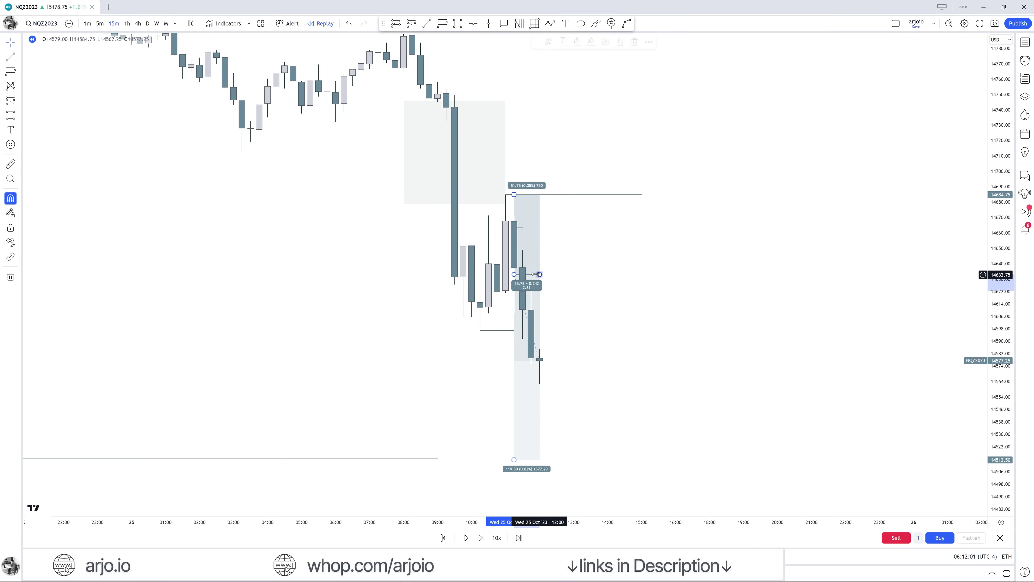
left_click_drag(537, 274, 523, 274)
Mark the small 15-minute gap near 14590 with a rectangle and advance the replay two bars to 12:30
left_click(568, 291)
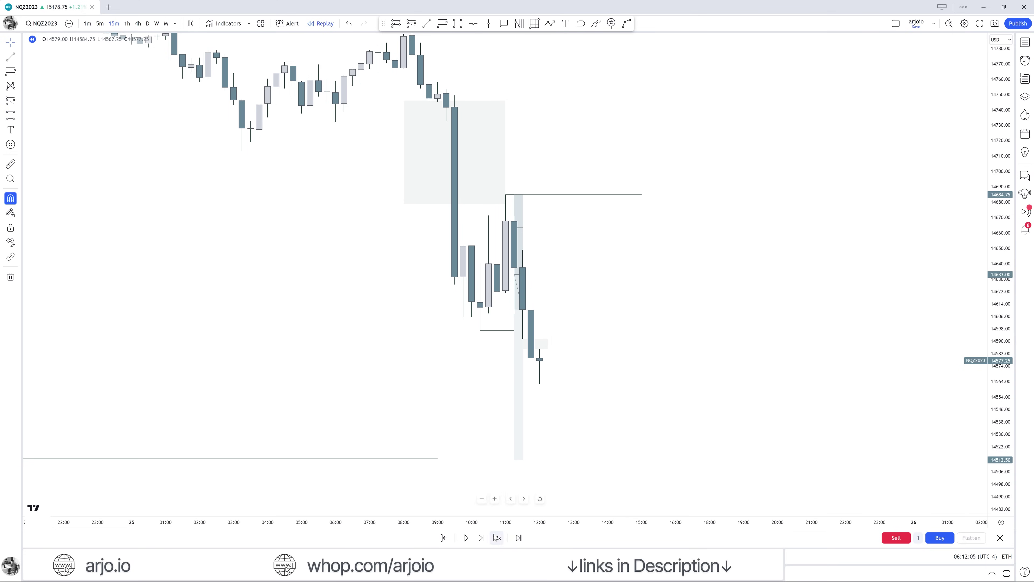
left_click(482, 538)
left_click(482, 538)
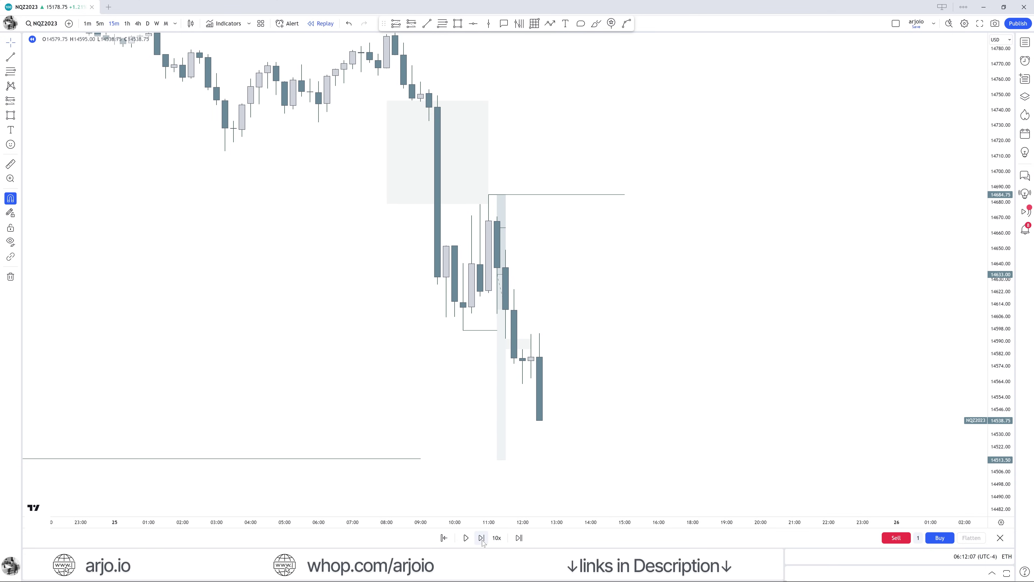
Advance the 15-minute replay bar by bar to 13:30 on 25 October, past the 14513.50 target
left_click(483, 542)
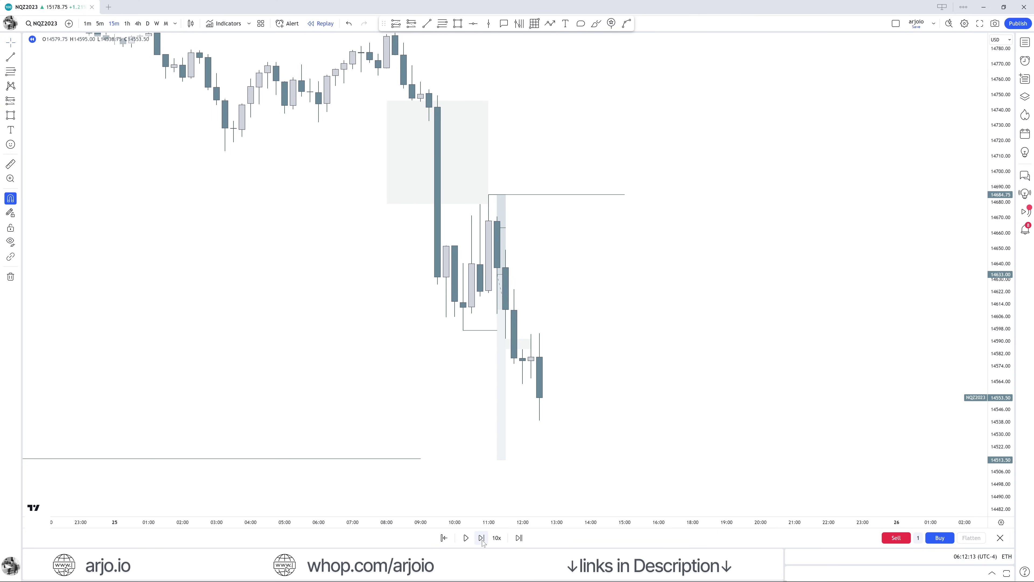
left_click(482, 538)
left_click(481, 539)
left_click(481, 538)
left_click(482, 538)
Extend the 14513.50 low line's right end to about 10:00 on 25 October
scroll(653, 392, "down", 2)
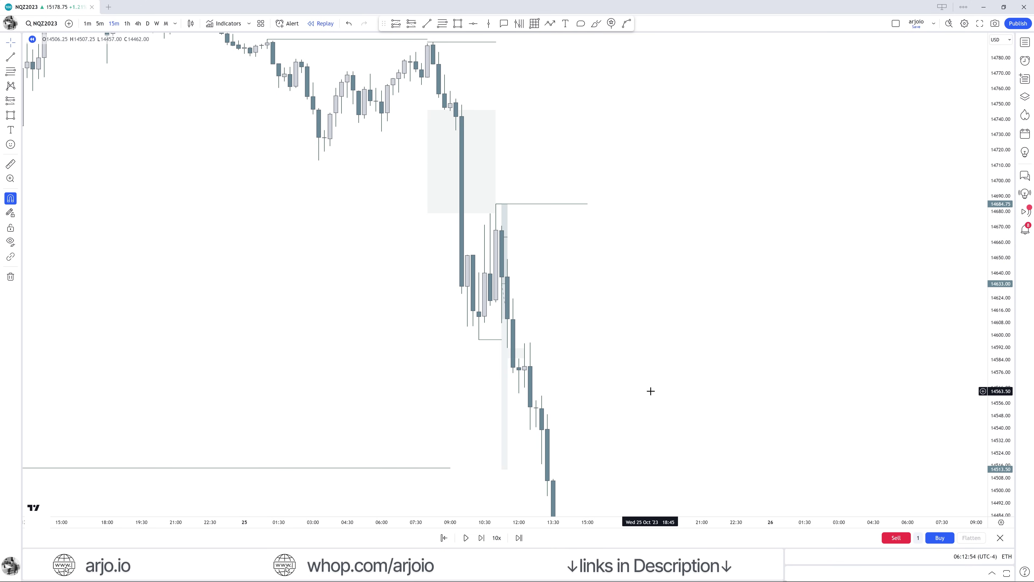
scroll(649, 431, "down", 3)
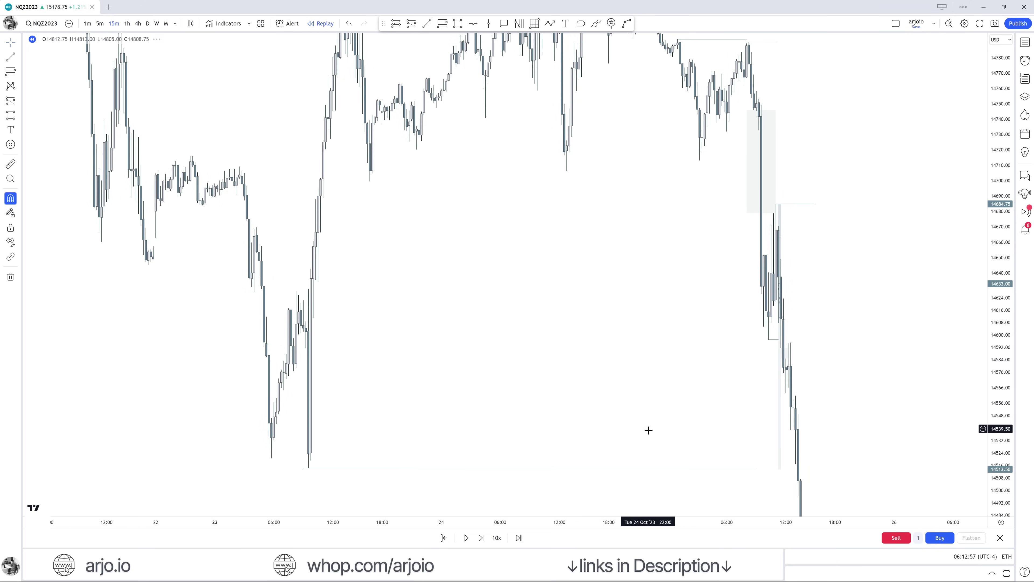
left_click_drag(756, 469, 758, 488)
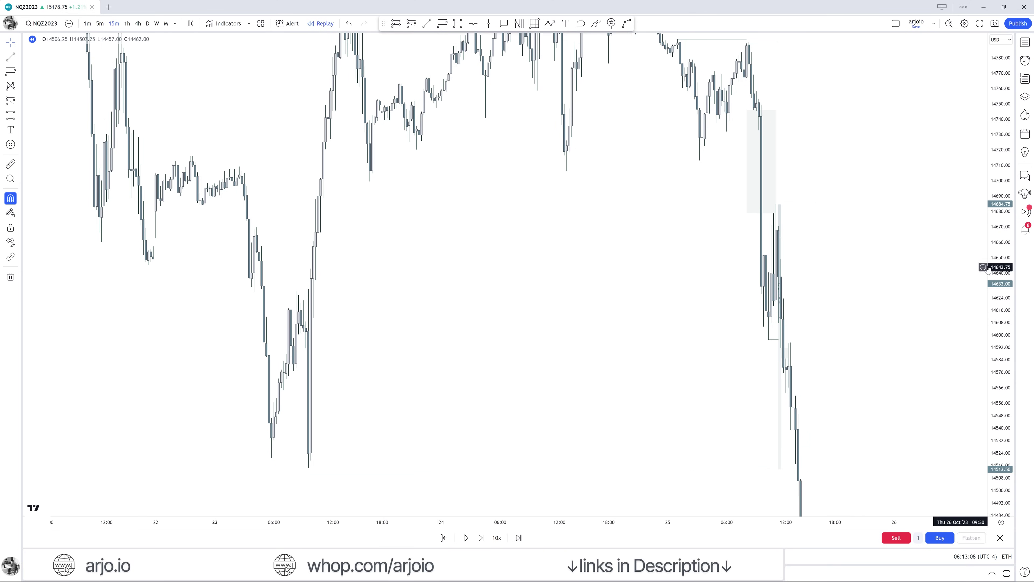
Switch to the 1-hour chart and extend the 14948.75 high line's right end to about 14:00 on 25 October
left_click_drag(999, 250, 999, 310)
scroll(586, 370, "down", 5)
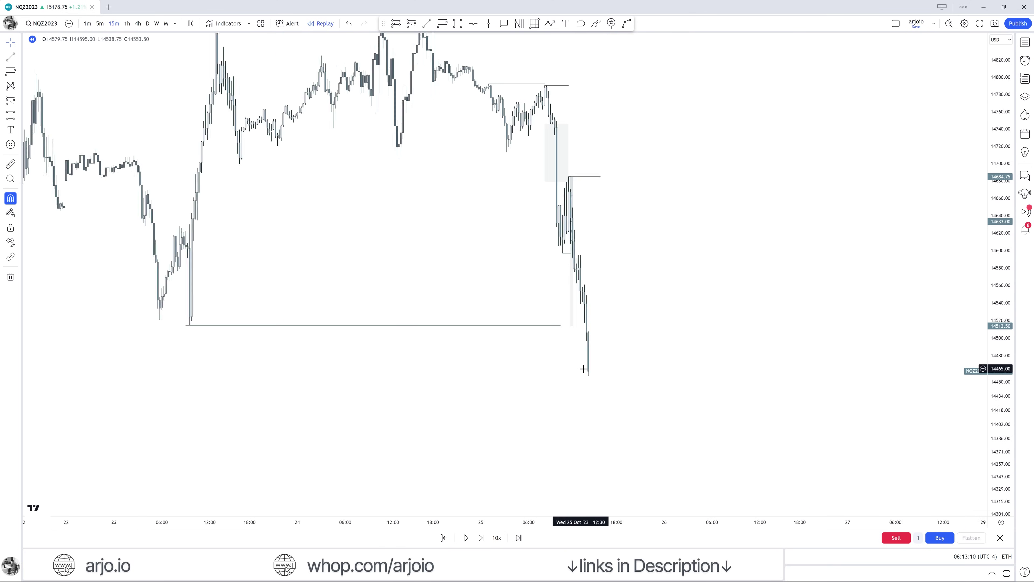
left_click(126, 24)
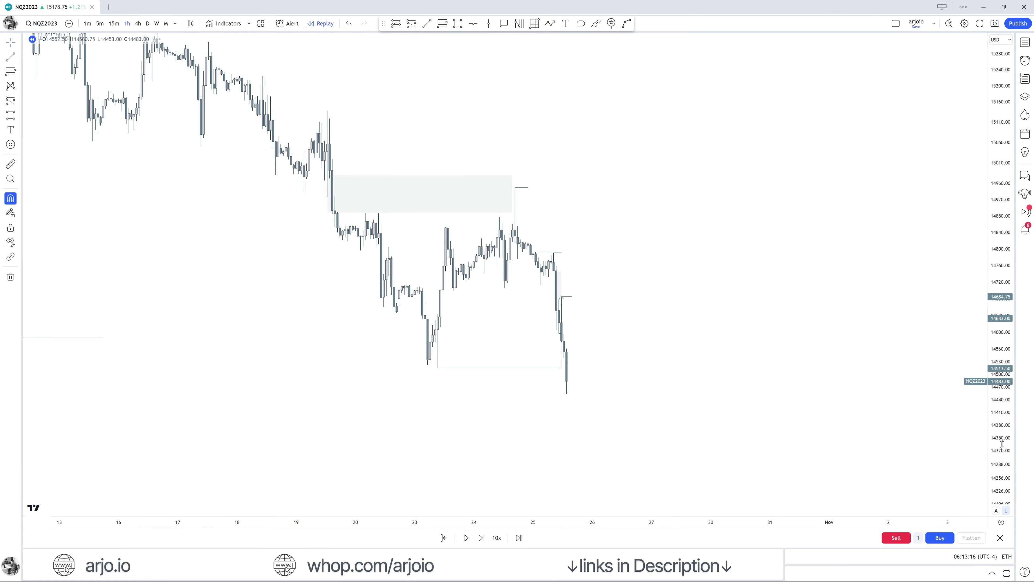
left_click_drag(540, 129, 573, 148)
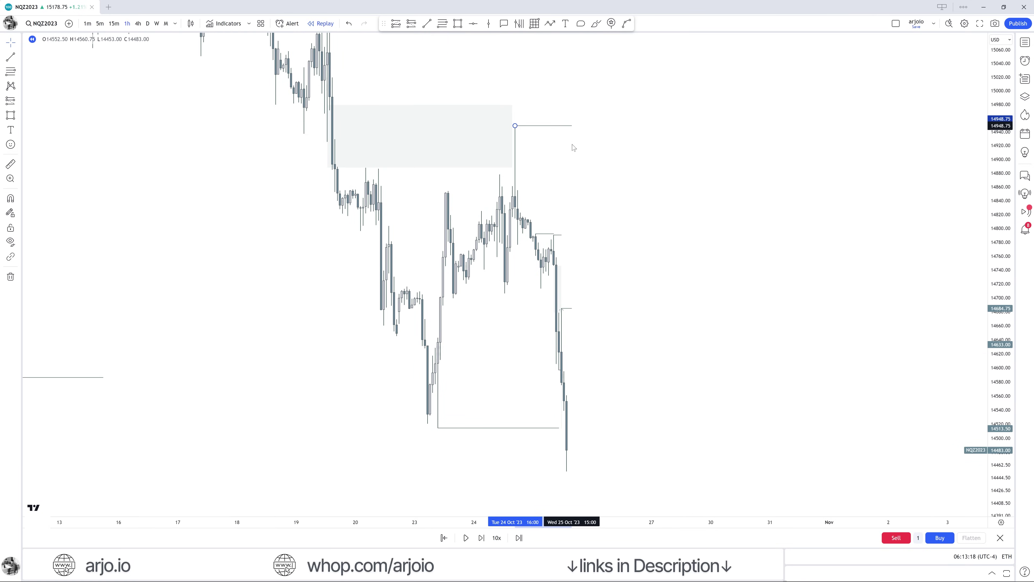
left_click(603, 192)
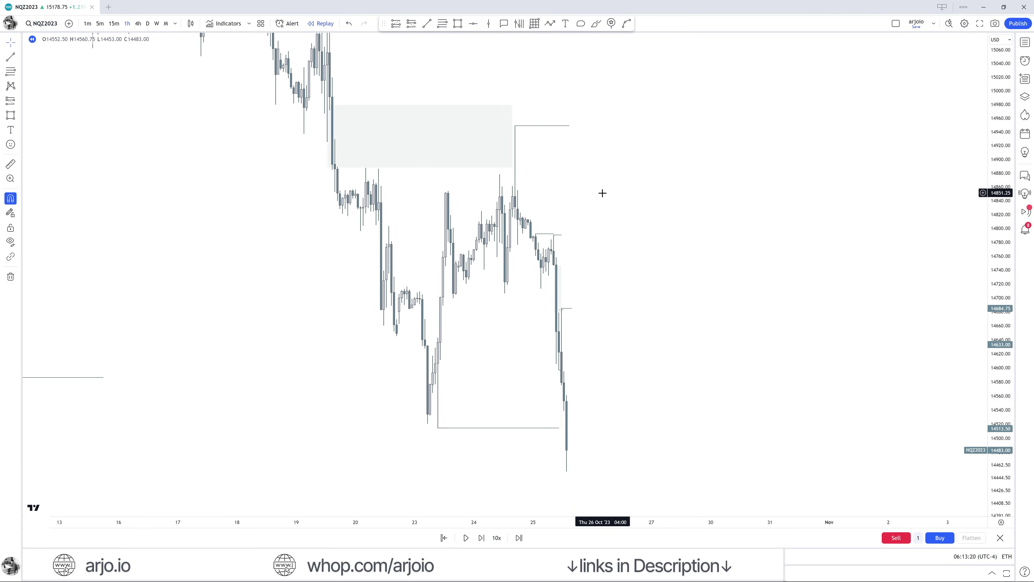
Advance the 1-hour replay to about 18:00 on 26 October to follow the continued decline
left_click_drag(675, 324, 702, 281)
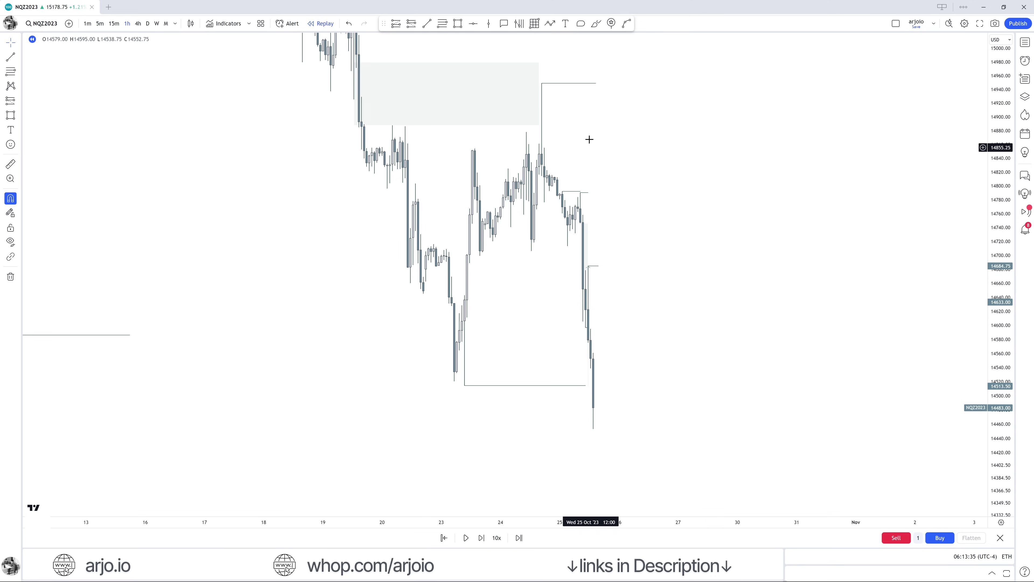
left_click(481, 538)
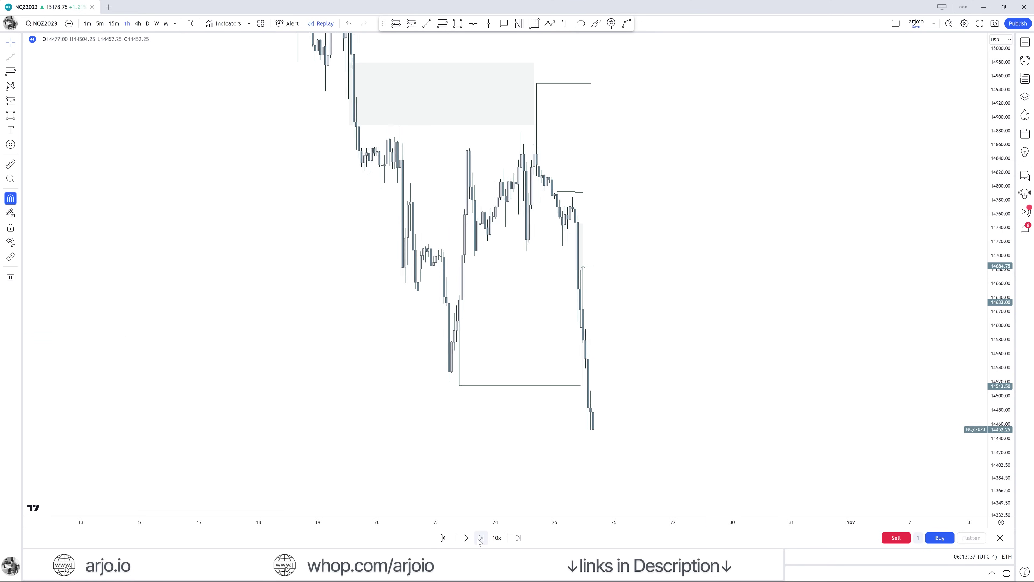
left_click(481, 538)
left_click(481, 538)
left_click(481, 538)
left_click(481, 538)
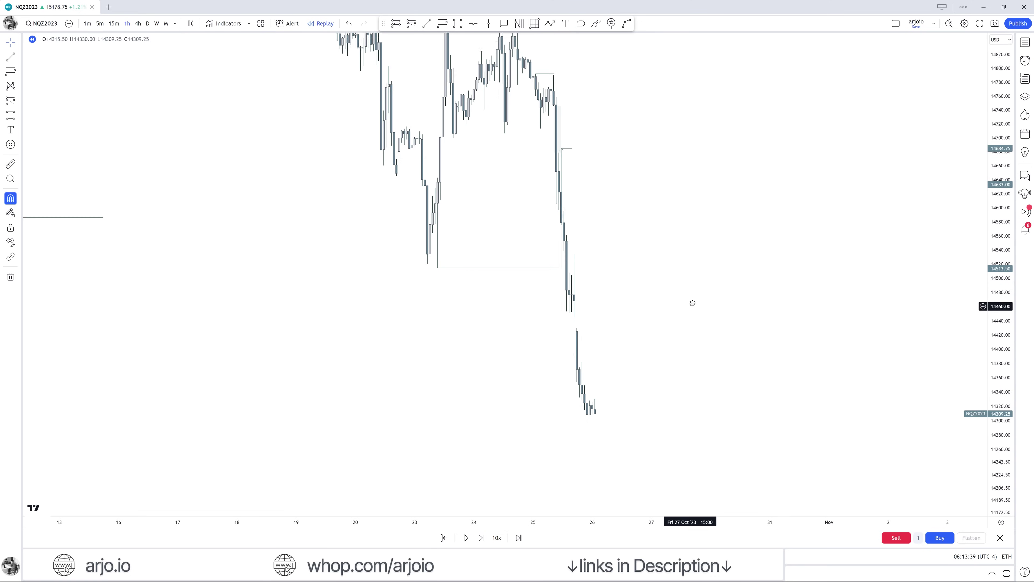
left_click(466, 538)
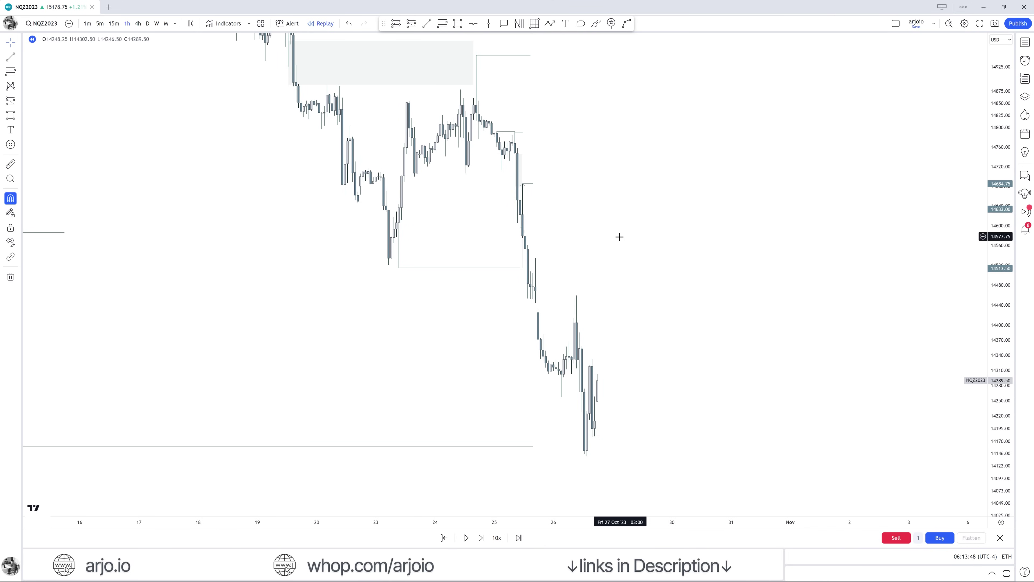
Sketch freehand brush loops around the price swings from 13 to 20 October, and undo the sketch
scroll(621, 237, "down", 5)
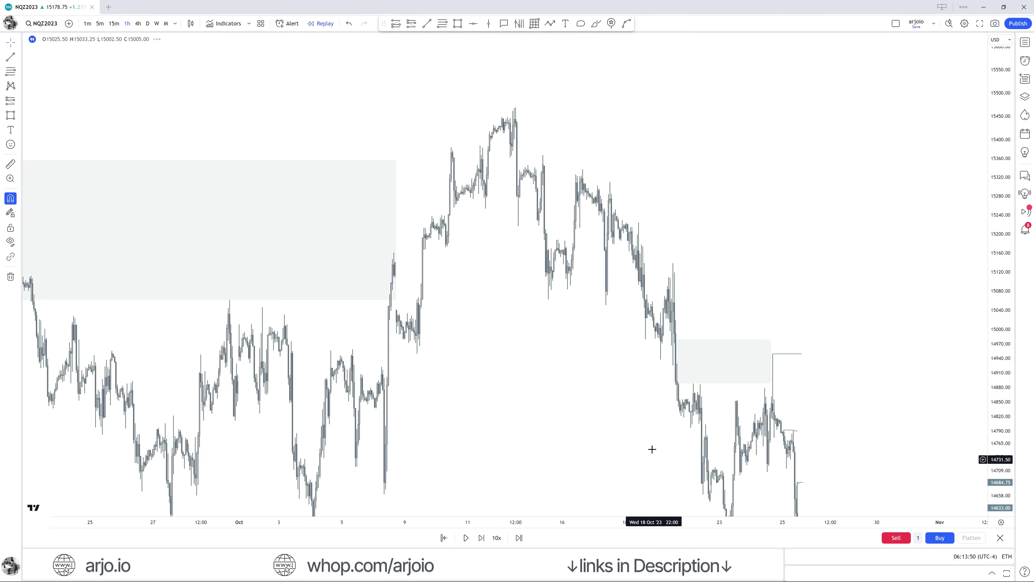
scroll(582, 326, "up", 2)
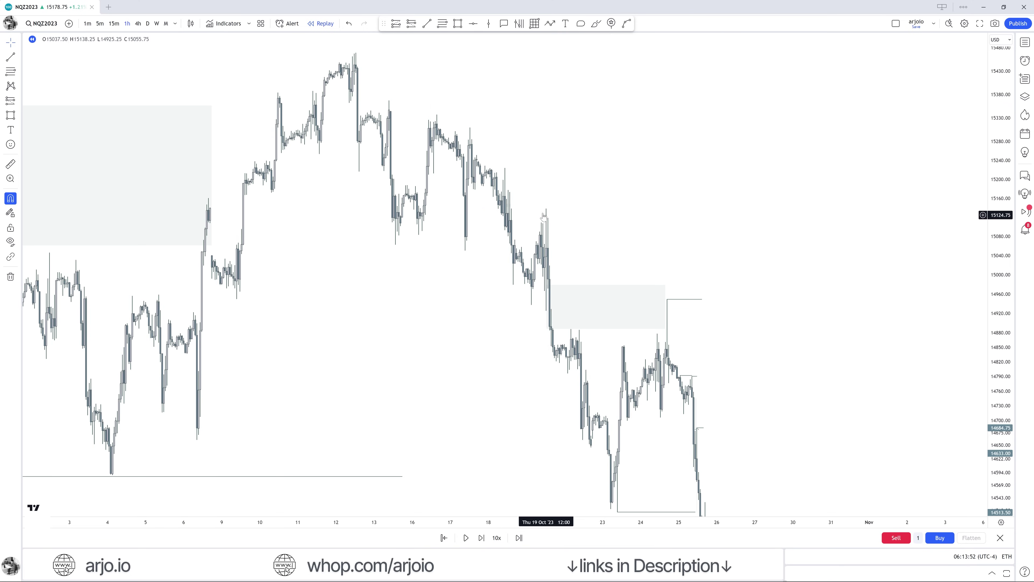
scroll(545, 216, "up", 2)
scroll(587, 207, "right", 2)
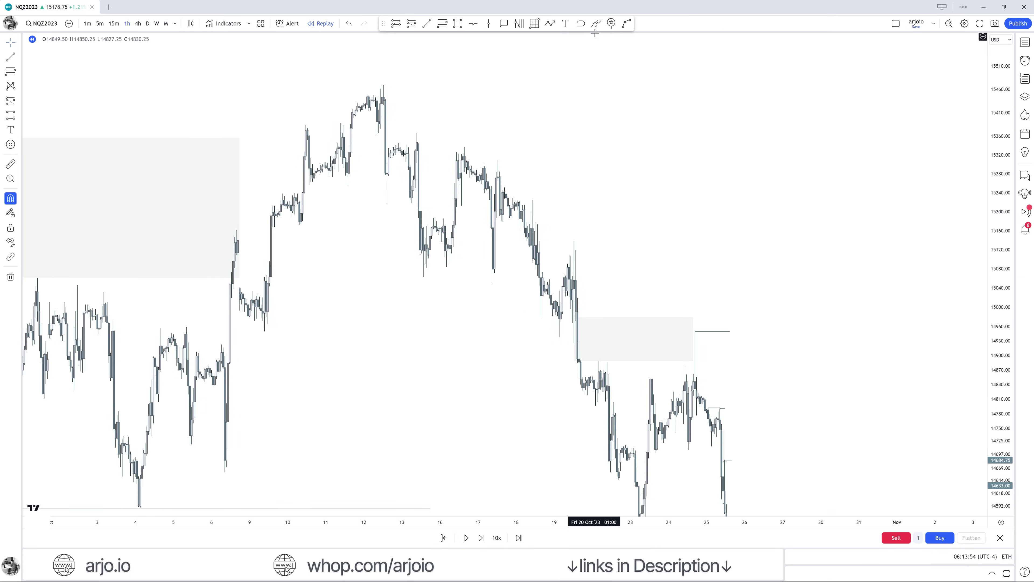
left_click(596, 23)
mouse_move(464, 143)
left_mouse_down()
mouse_move(470, 256)
mouse_move(598, 261)
mouse_move(598, 307)
left_mouse_up()
key("ctrl")
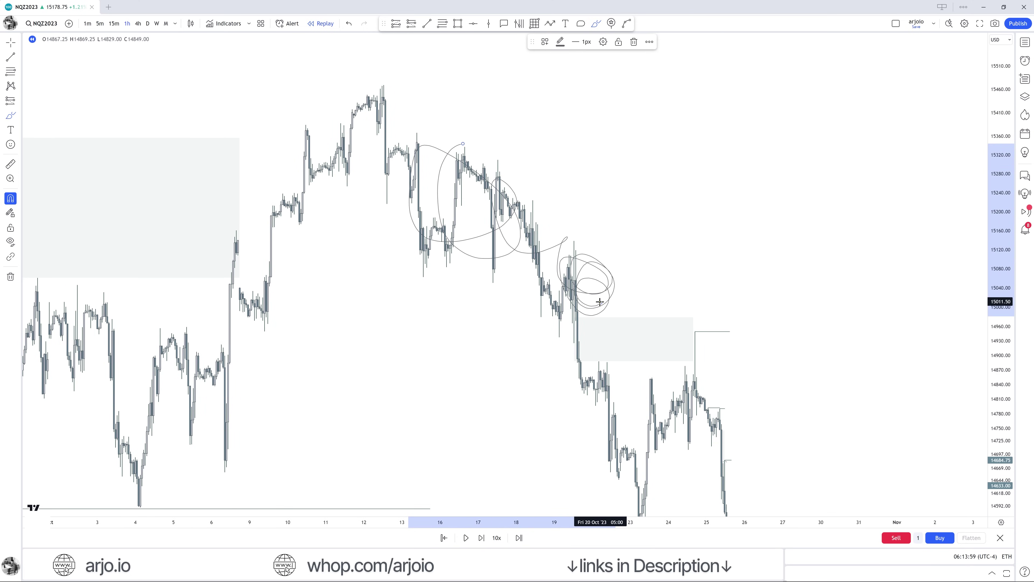
key("ctrl+z")
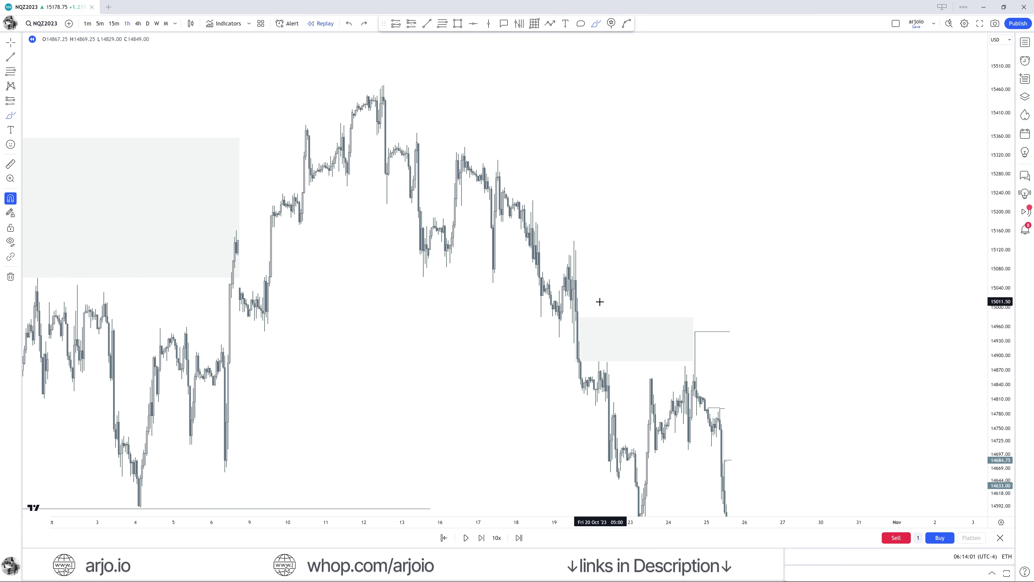
Draw a level line from the 12 October high at 15468.75 to about 11:00 on 16 October
scroll(374, 248, "down", 3)
left_click_drag(374, 247, 552, 303)
key("alt+t")
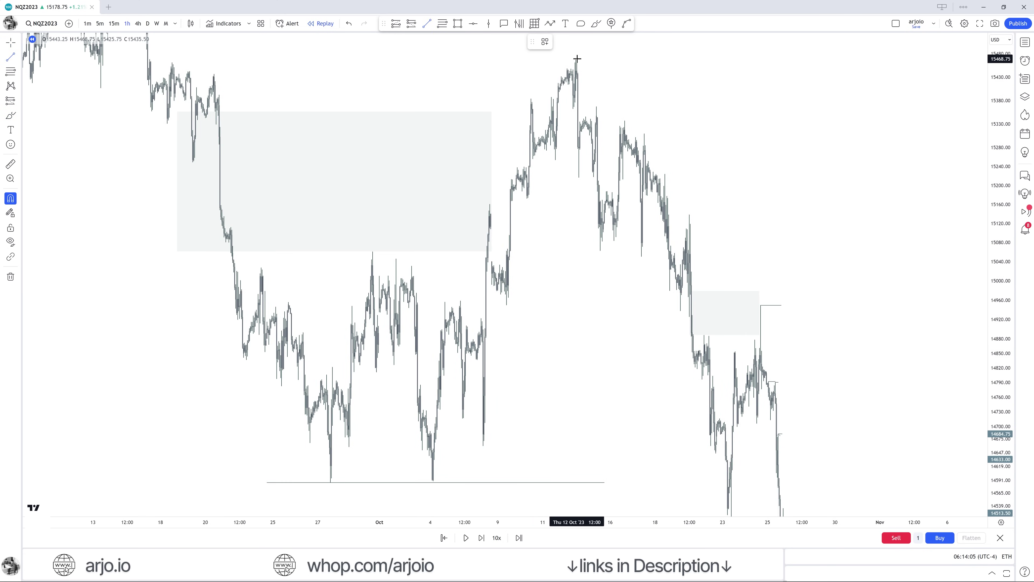
left_click(577, 57)
left_click(620, 60)
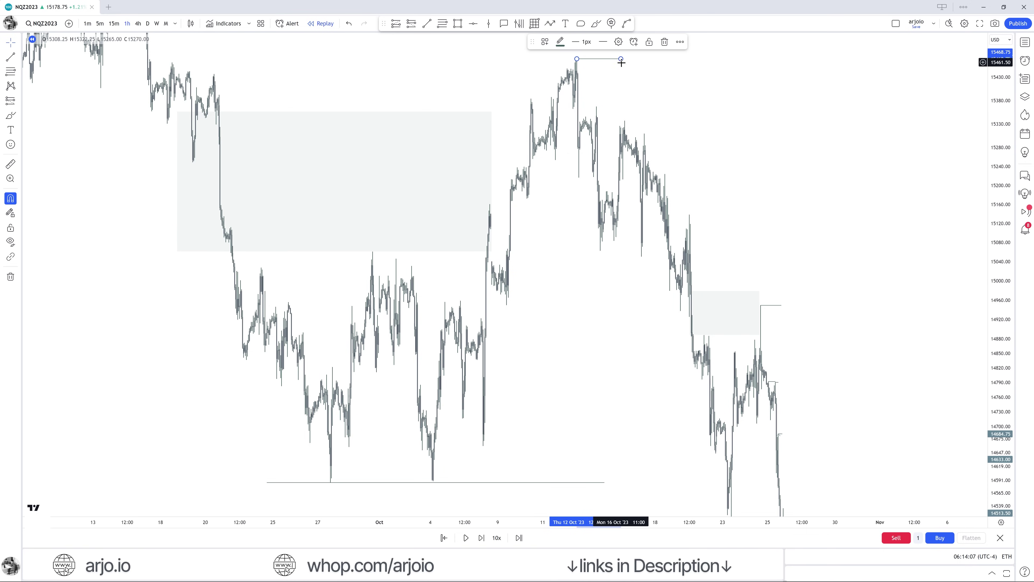
left_click(611, 304)
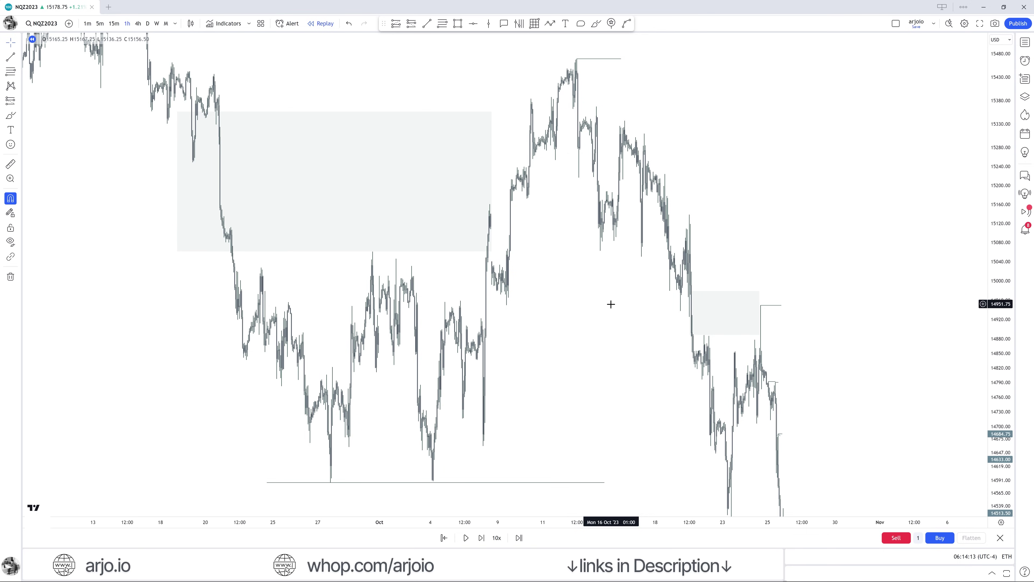
Adjust the 14586.00 low line to start at the 27 September low and end around 20:00 on 19 October
scroll(609, 322, "up", 4)
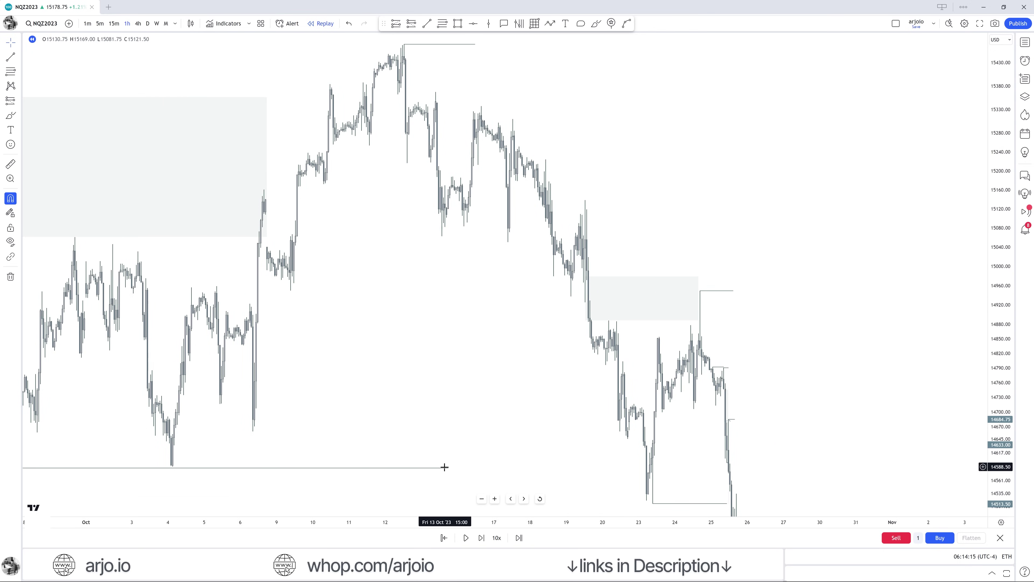
left_click_drag(448, 468, 596, 469)
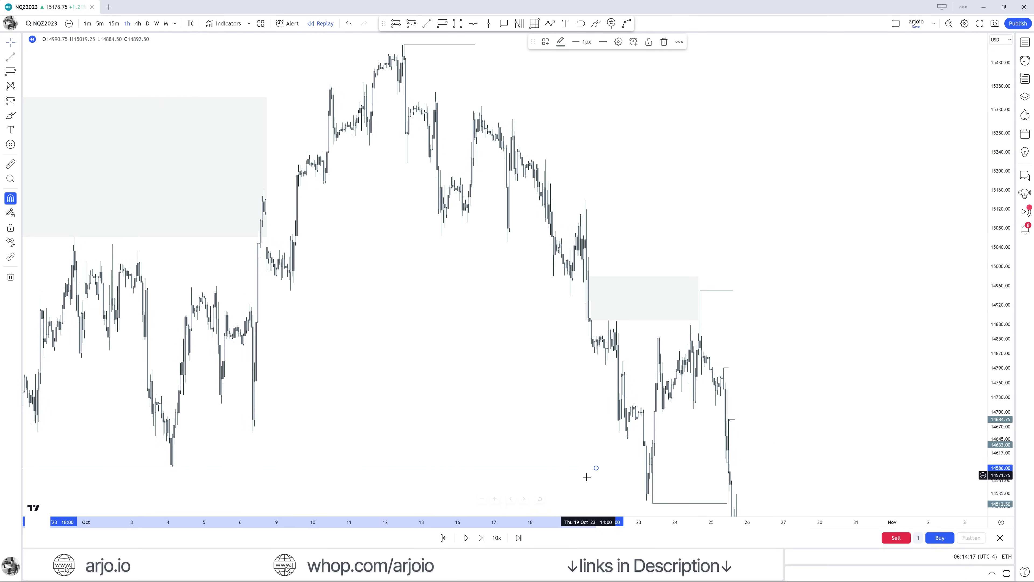
left_click(572, 482)
scroll(298, 459, "down", 3)
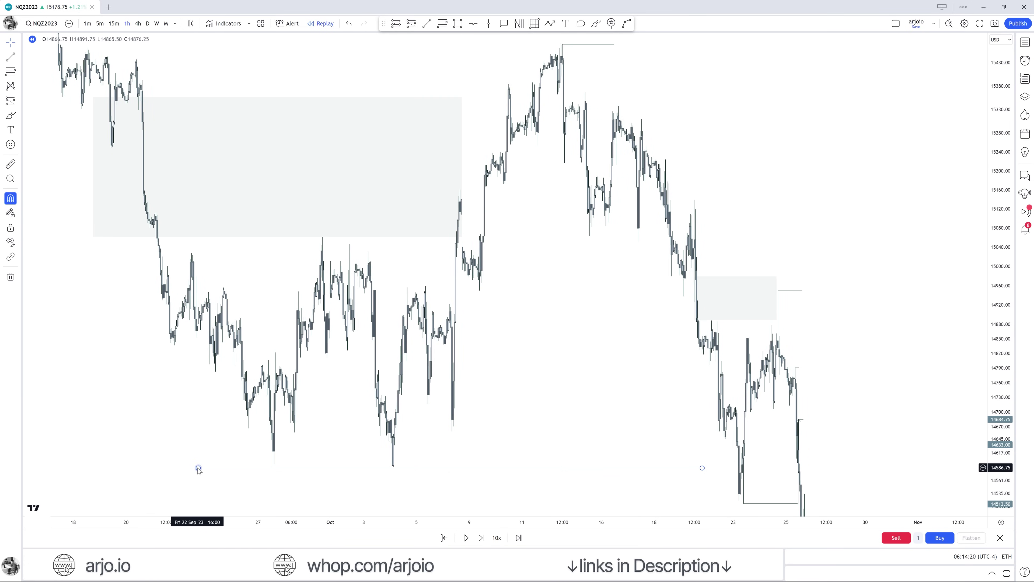
left_click_drag(207, 469, 279, 476)
left_click(280, 475)
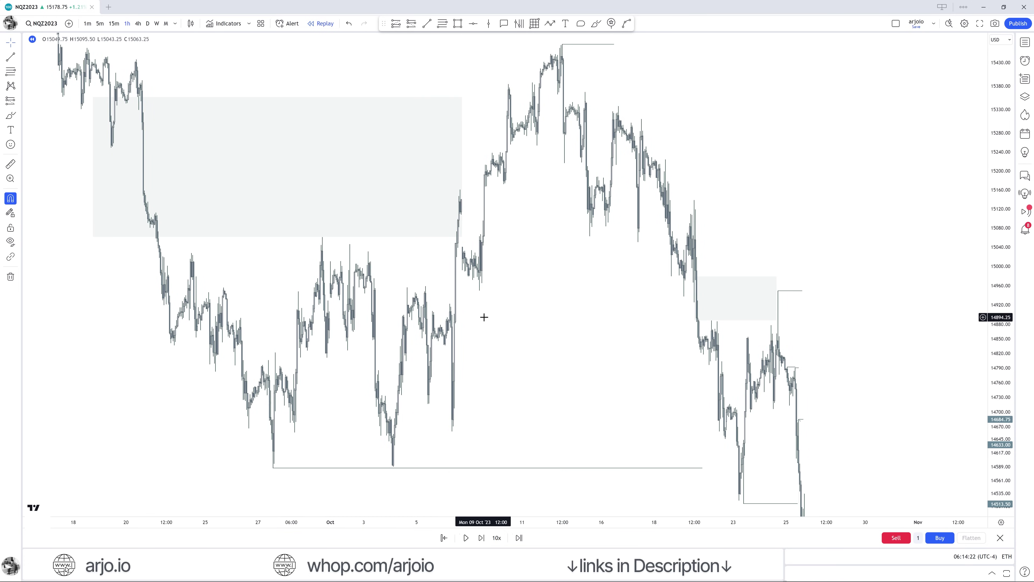
Examine the September gap, the 14586.00 and 14513.50 low lines, and the later gap and high on the 1-hour chart
left_click_drag(483, 316, 477, 334)
left_click(457, 186)
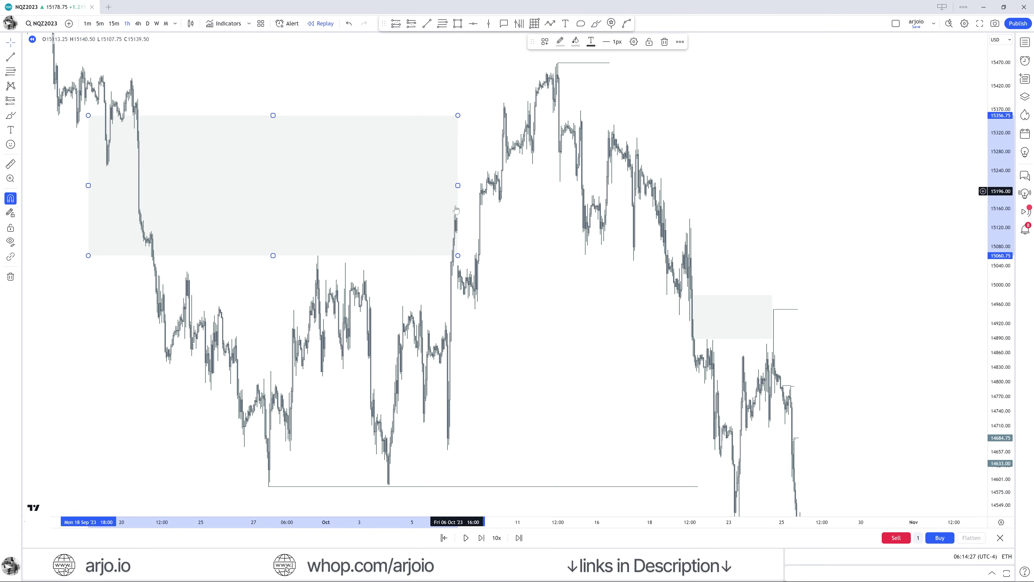
left_click(333, 450)
scroll(448, 162, "up", 5)
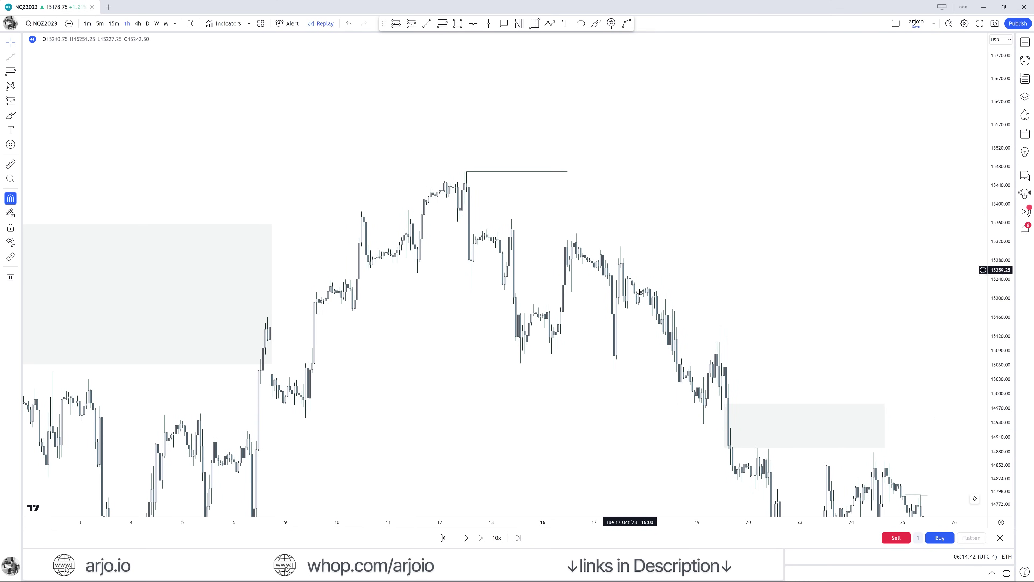
left_click_drag(651, 411, 529, 325)
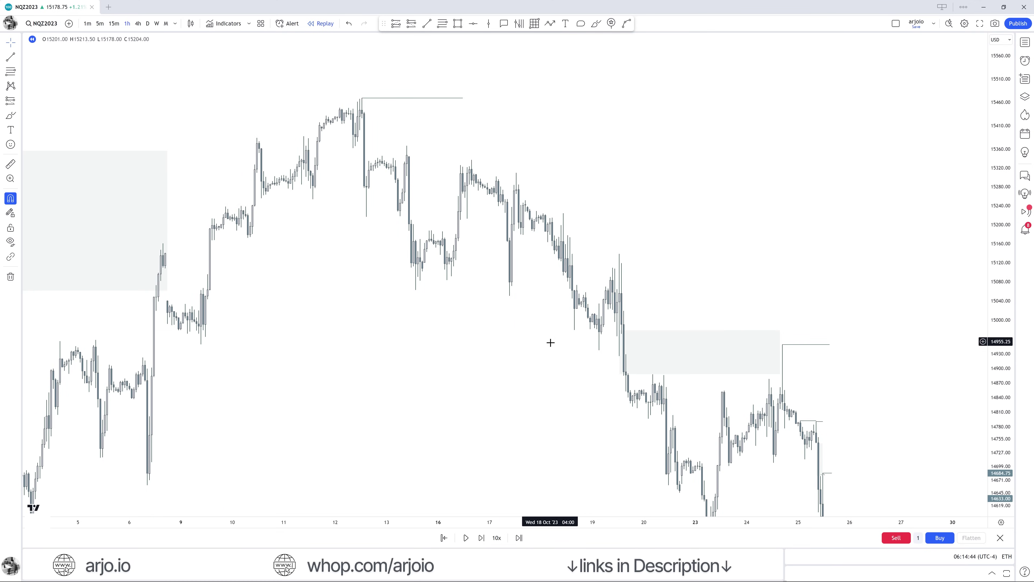
left_click_drag(554, 410, 528, 316)
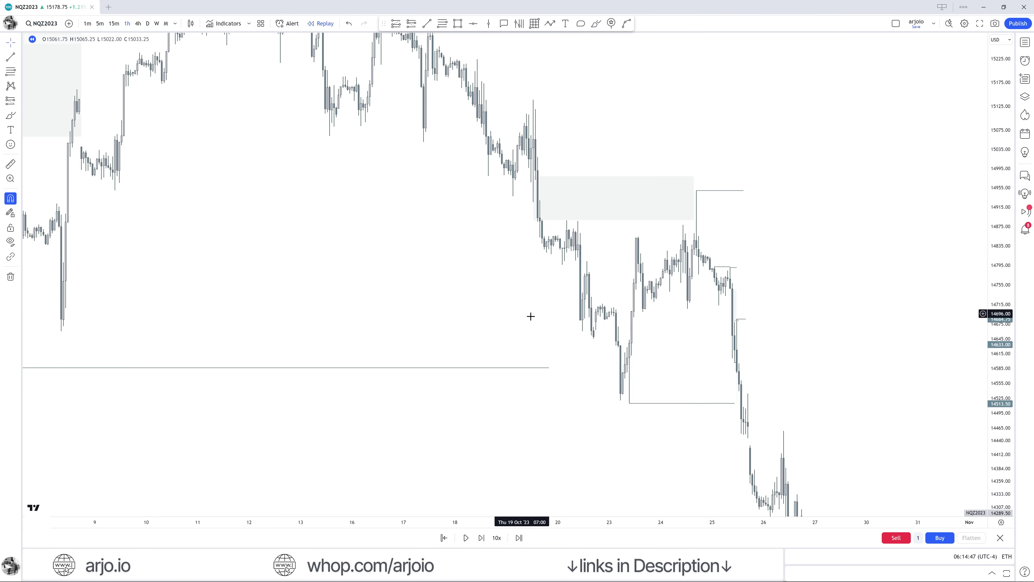
scroll(406, 395, "down", 3)
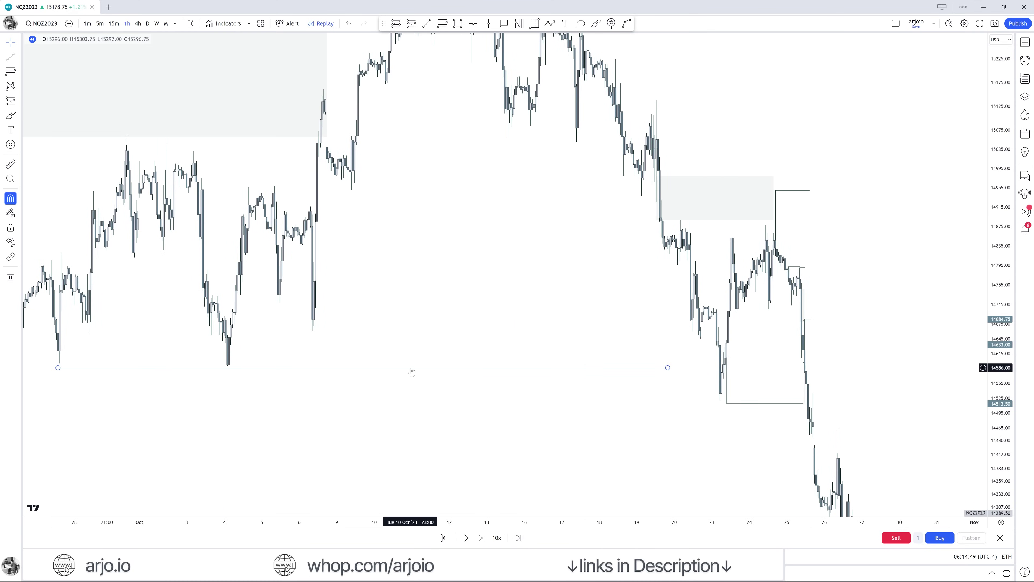
scroll(473, 328, "right", 4)
scroll(474, 328, "up", 3)
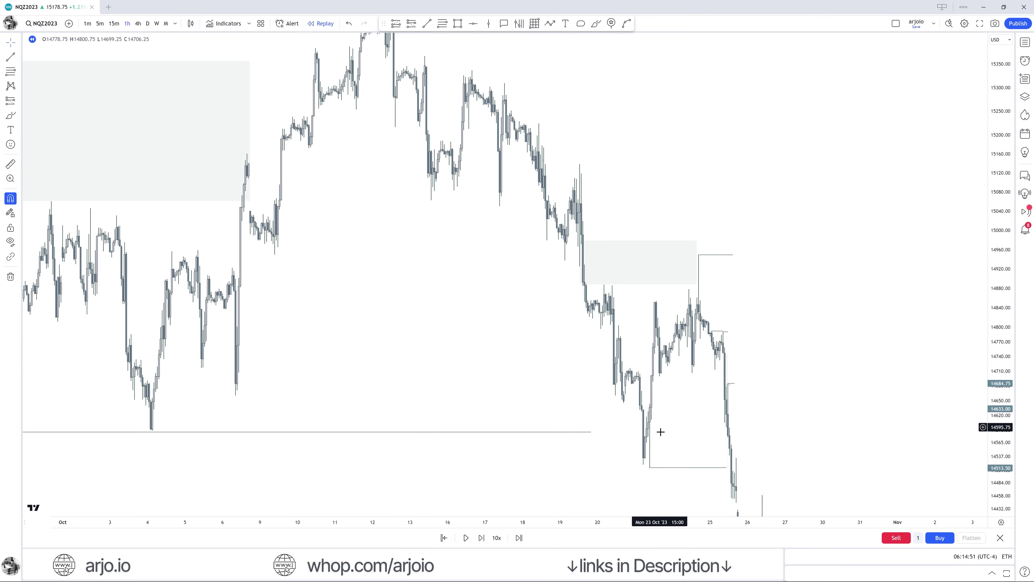
left_click(697, 263)
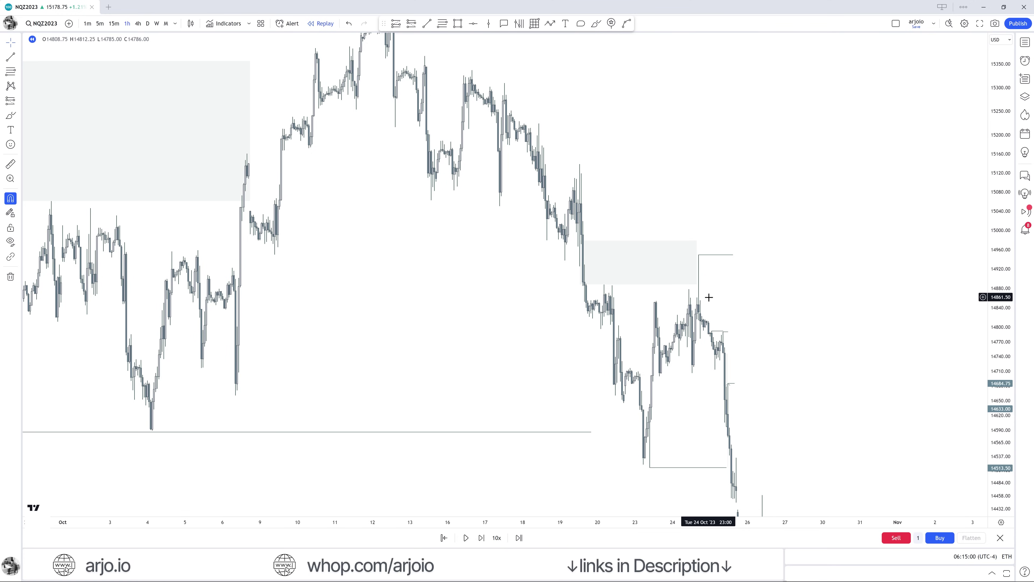
scroll(739, 404, "up", 3)
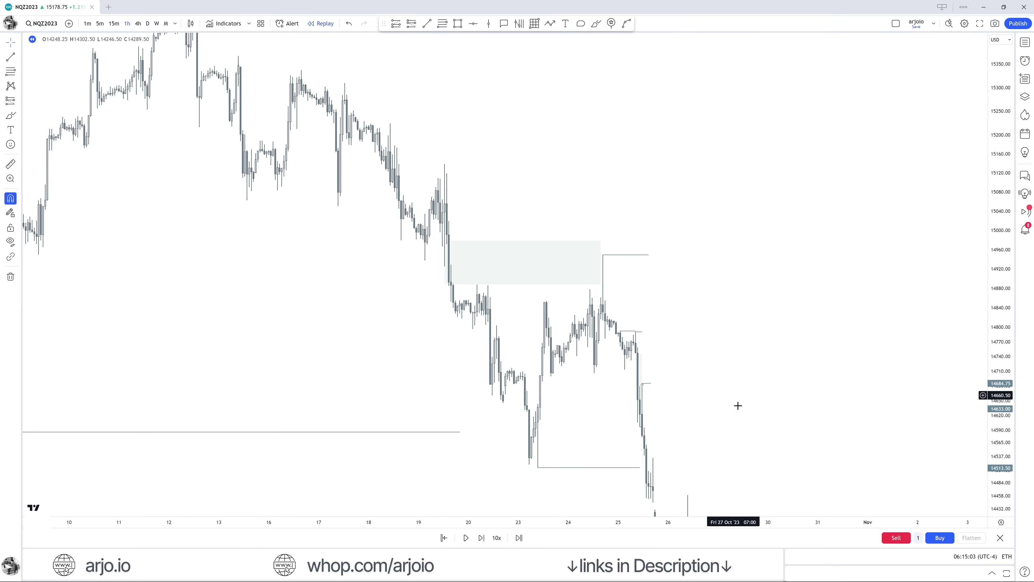
Play the 1-hour replay forward and pause it on the evening of 30 October
left_click_drag(739, 404, 655, 353)
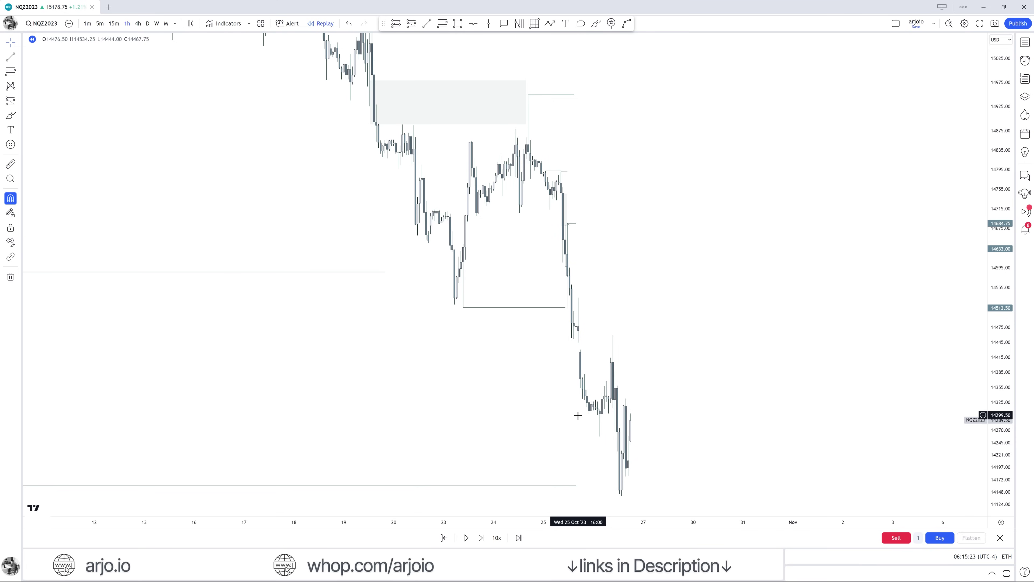
left_click(466, 538)
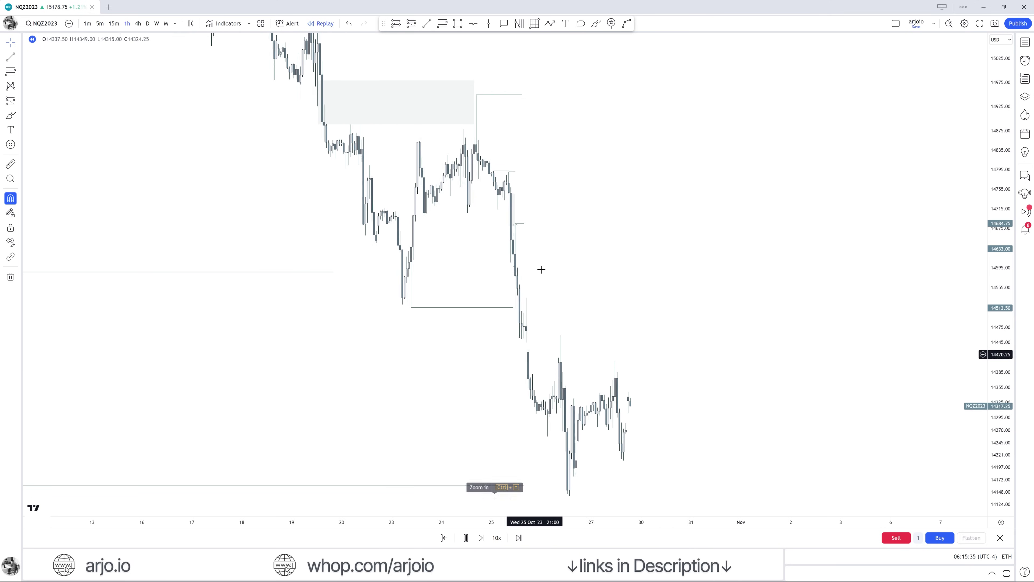
left_click(466, 538)
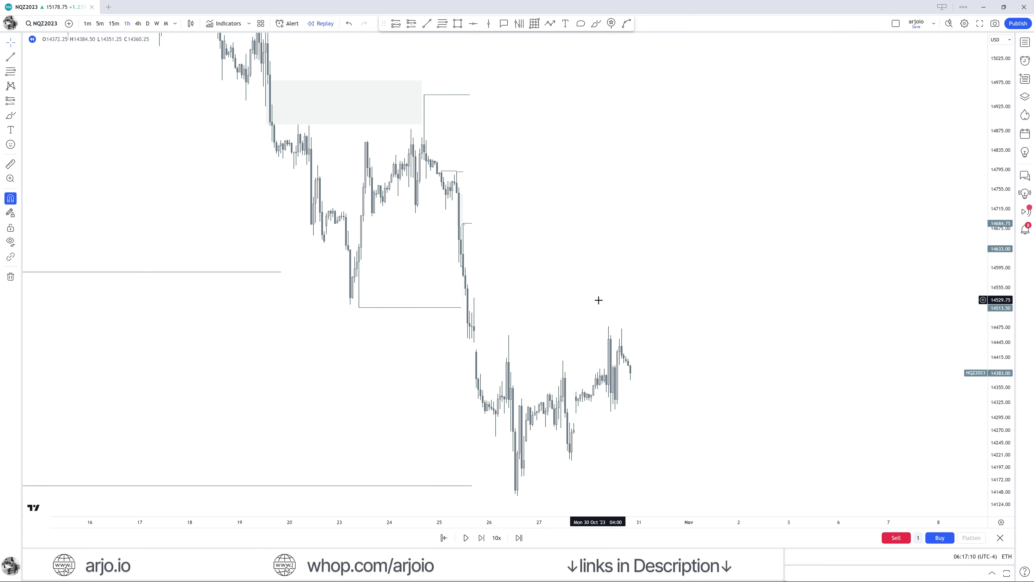
Extend the 24 October high line at 14949.25 to 30 October and the lowest level line to early 26 October
scroll(718, 328, "down", 4)
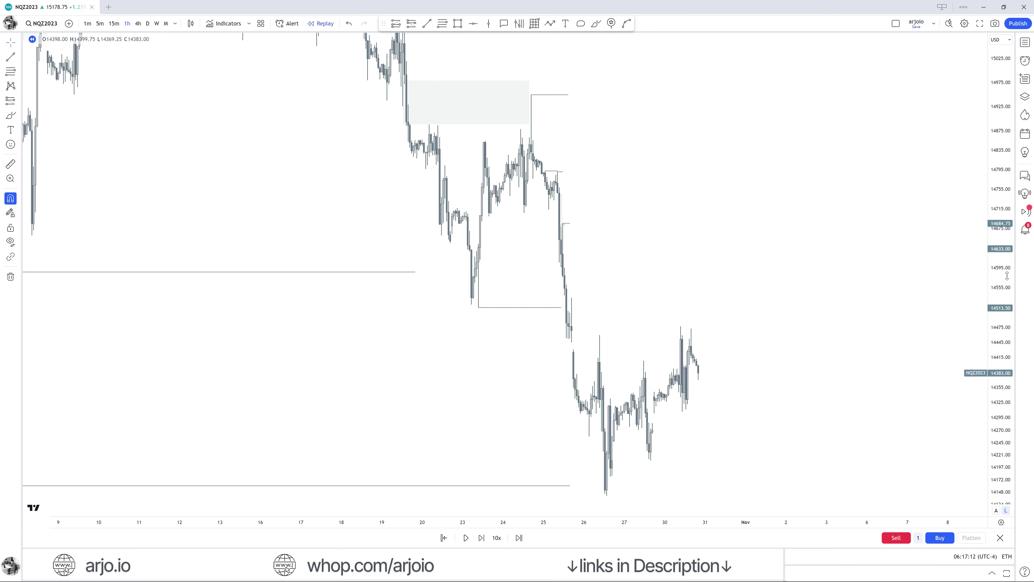
left_click_drag(1007, 276, 1007, 310)
left_click_drag(722, 282, 654, 359)
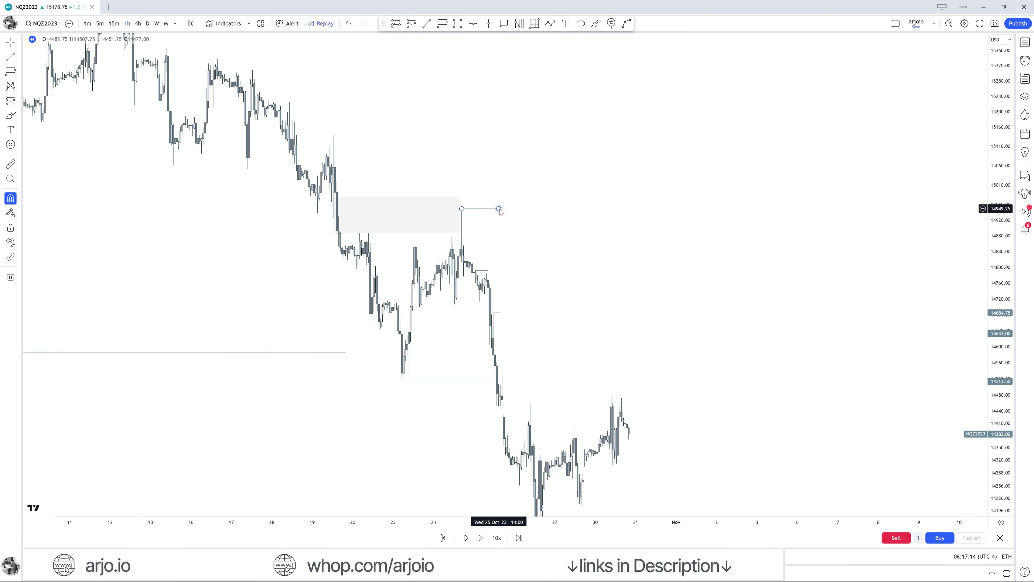
left_click_drag(499, 208, 620, 233)
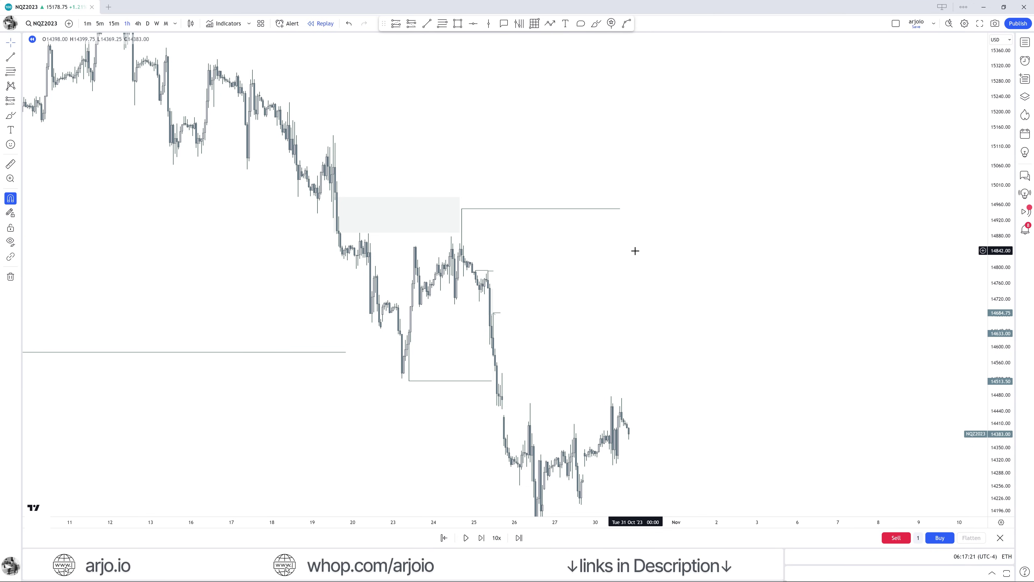
left_click_drag(620, 209, 626, 240)
left_click(625, 240)
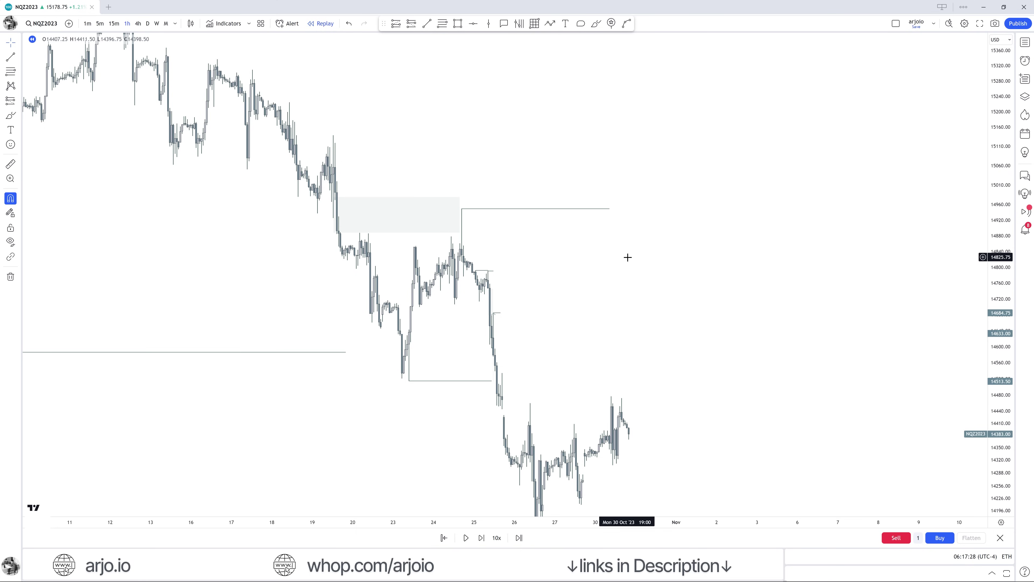
left_click_drag(663, 400, 645, 299)
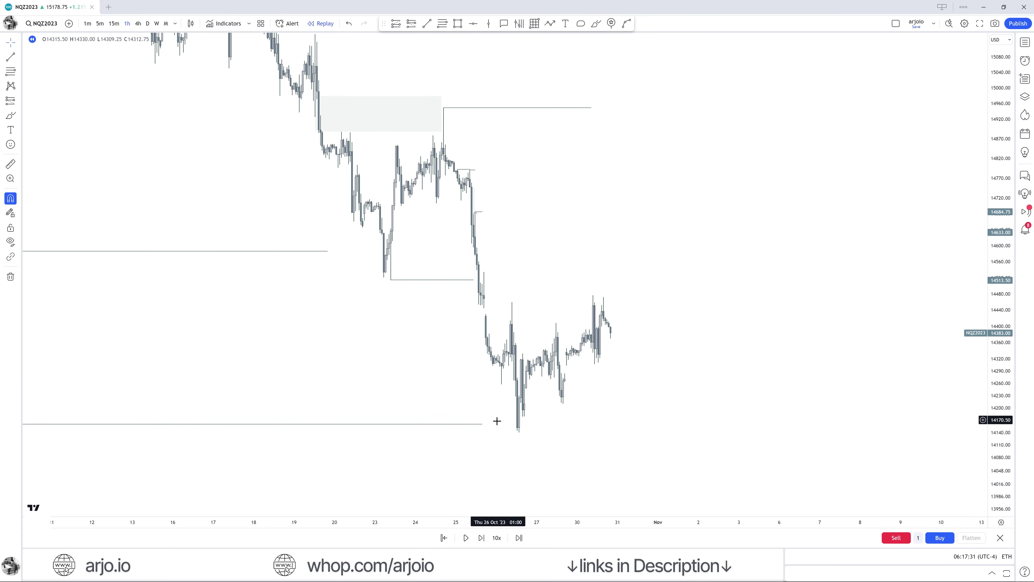
left_click_drag(484, 425, 500, 424)
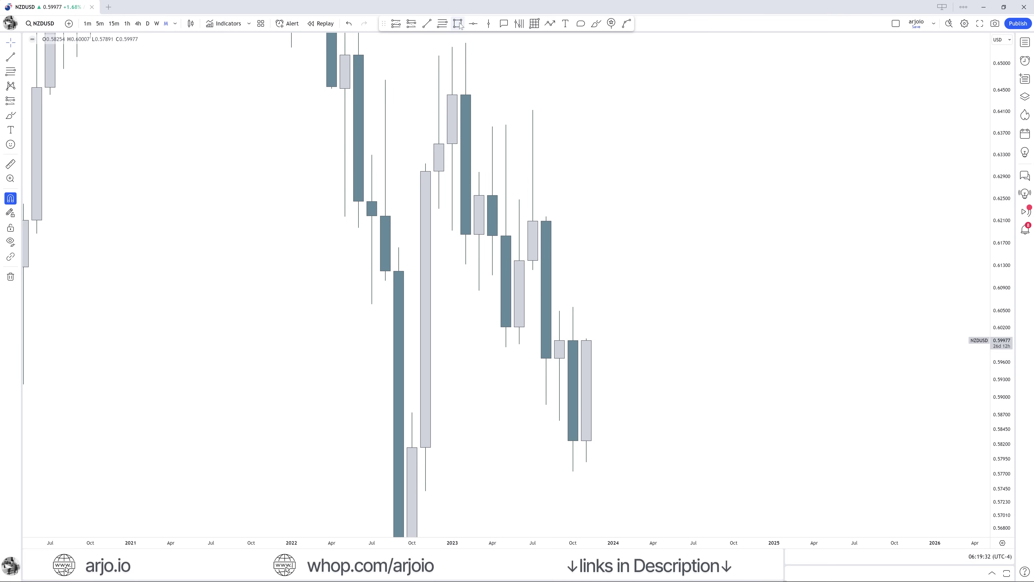
On the NZDUSD monthly chart, mark the gap from 0.61211 to 0.60490 with a rectangle spanning July to October 2023
left_click(458, 23)
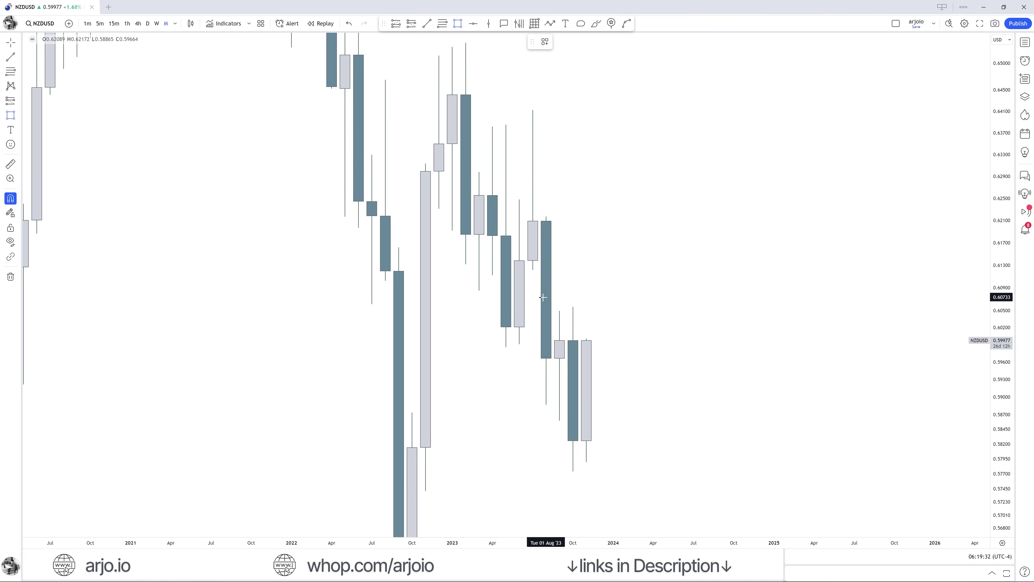
left_click(533, 269)
left_click(559, 310)
left_click_drag(560, 290, 573, 290)
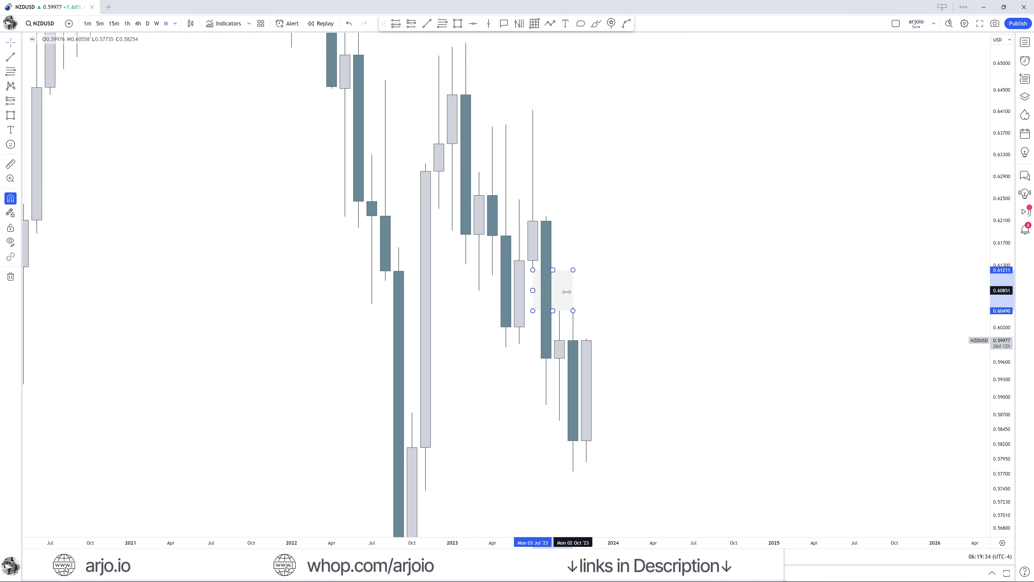
left_click(605, 294)
On the daily chart, draw a level line from the early September low to about 17 October
left_click(148, 23)
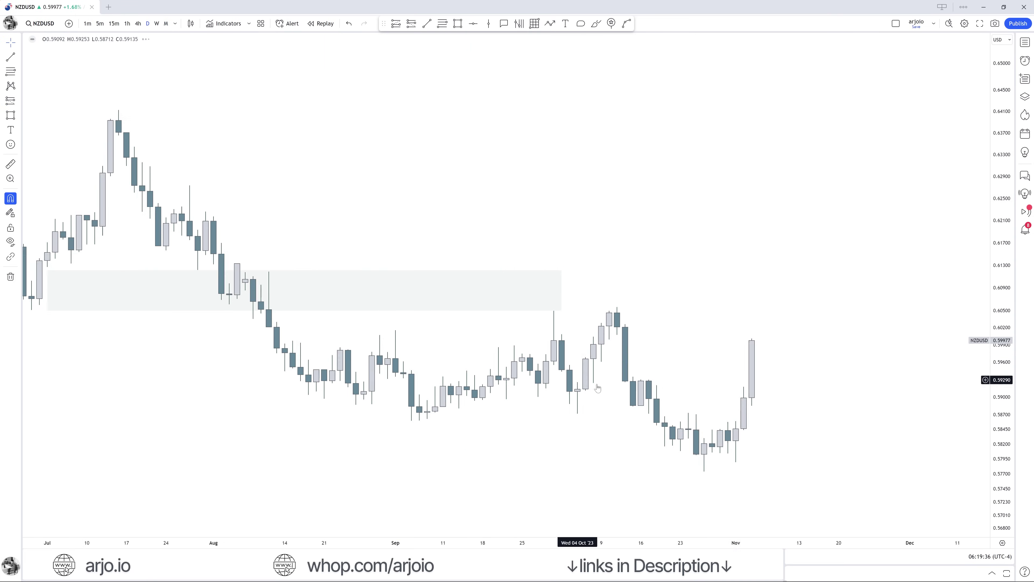
scroll(934, 274, "up", 3)
left_click_drag(836, 375, 755, 226)
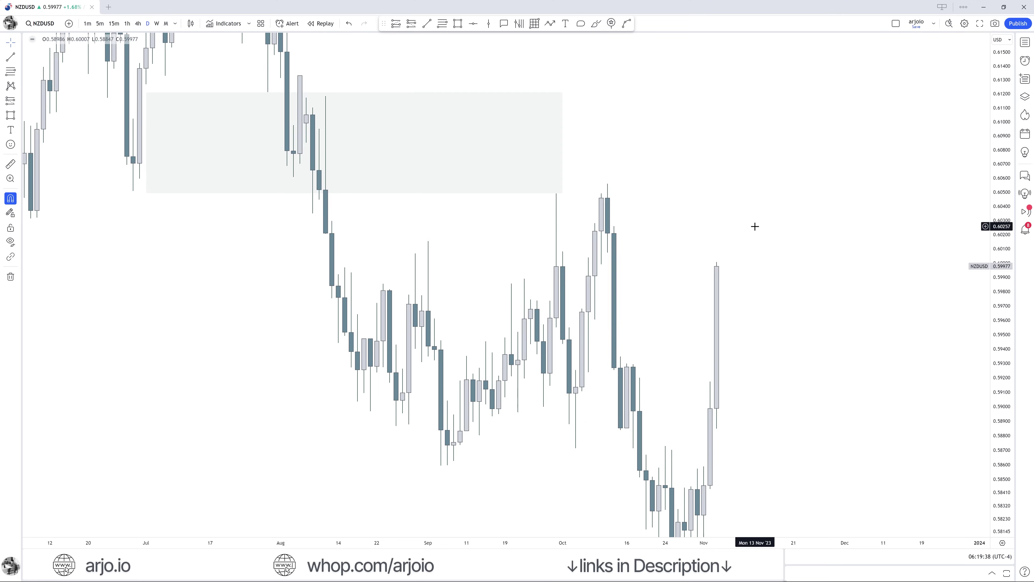
left_click_drag(444, 94, 404, 73)
left_click(427, 23)
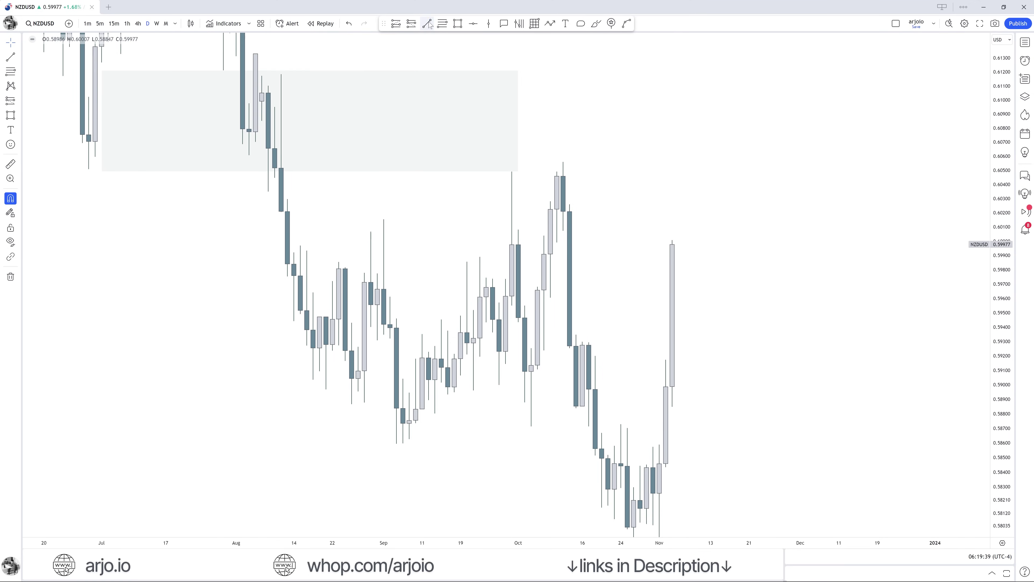
left_click(396, 443)
left_click(590, 456)
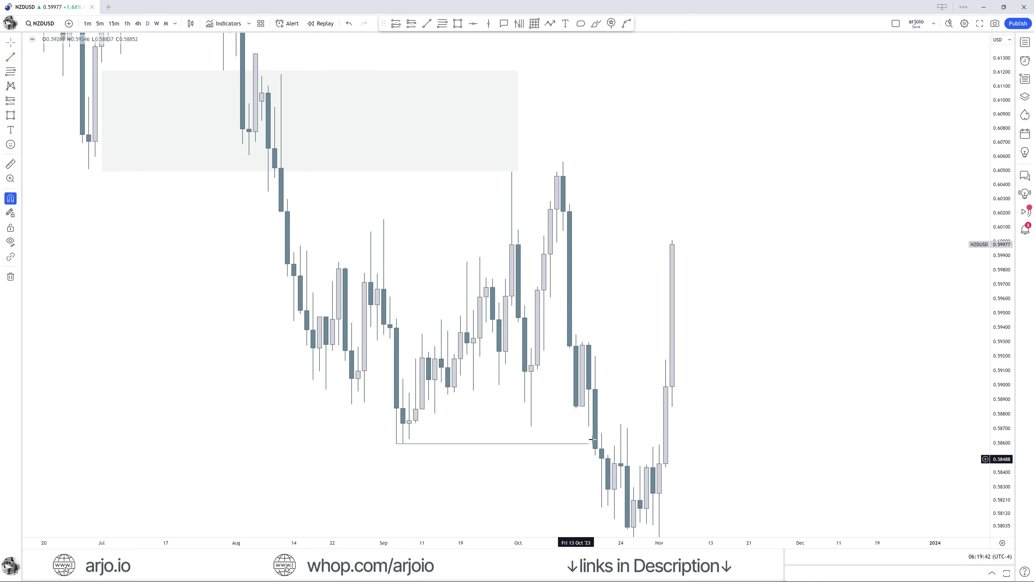
Mark the small daily gap between the 17 October low and 19 October high with a rectangle extended to 24 October
scroll(686, 308, "up", 3)
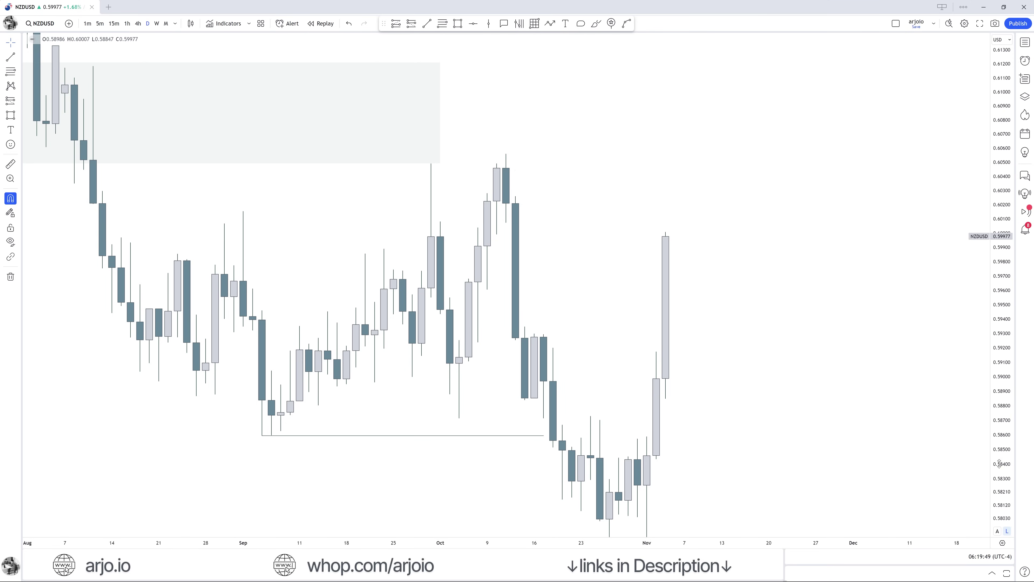
left_click_drag(594, 259, 557, 304)
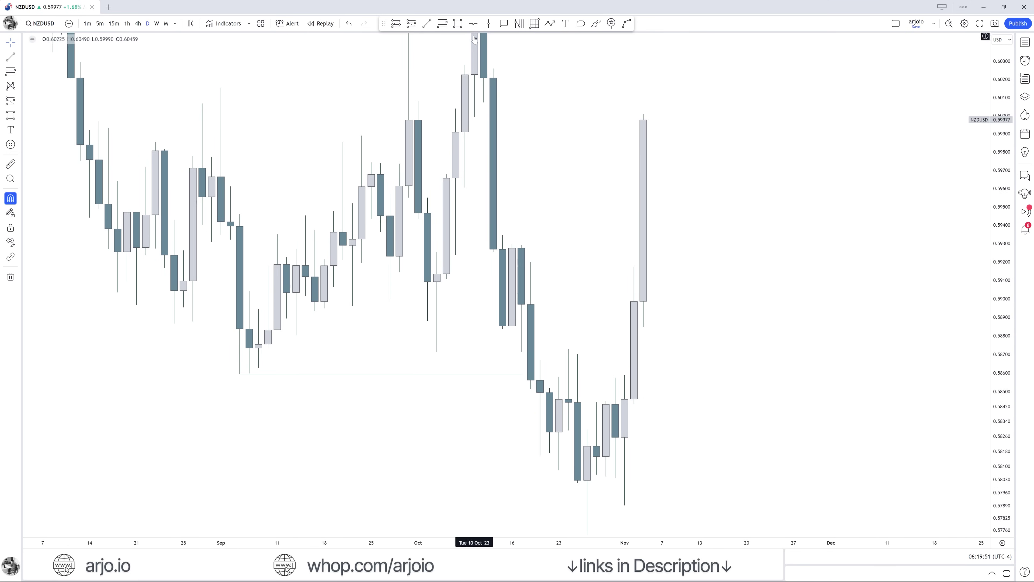
left_click_drag(525, 351, 569, 357)
left_click(580, 340)
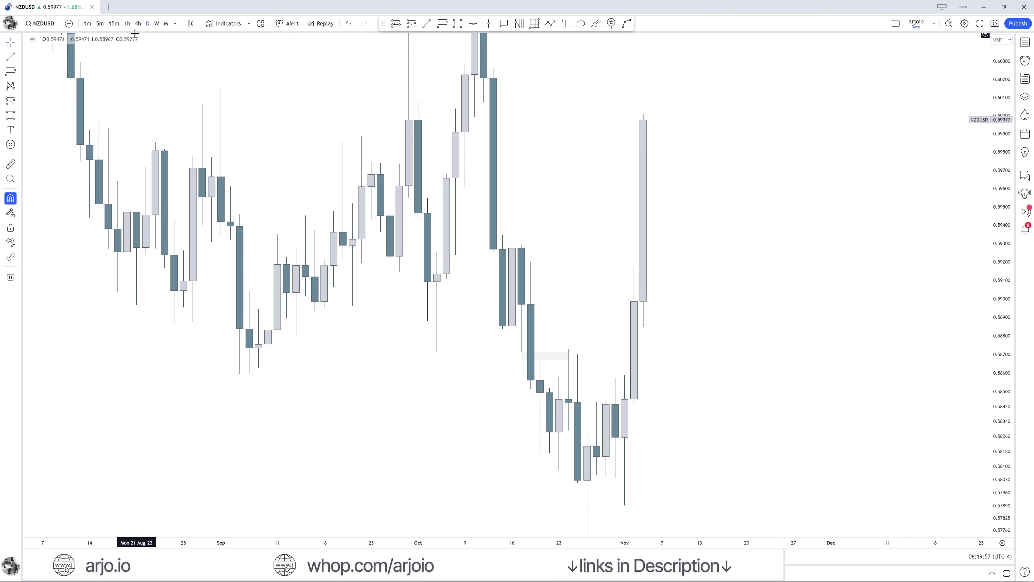
Examine the September low line and the October gap on the weekly chart, and return to the daily chart
left_click(156, 25)
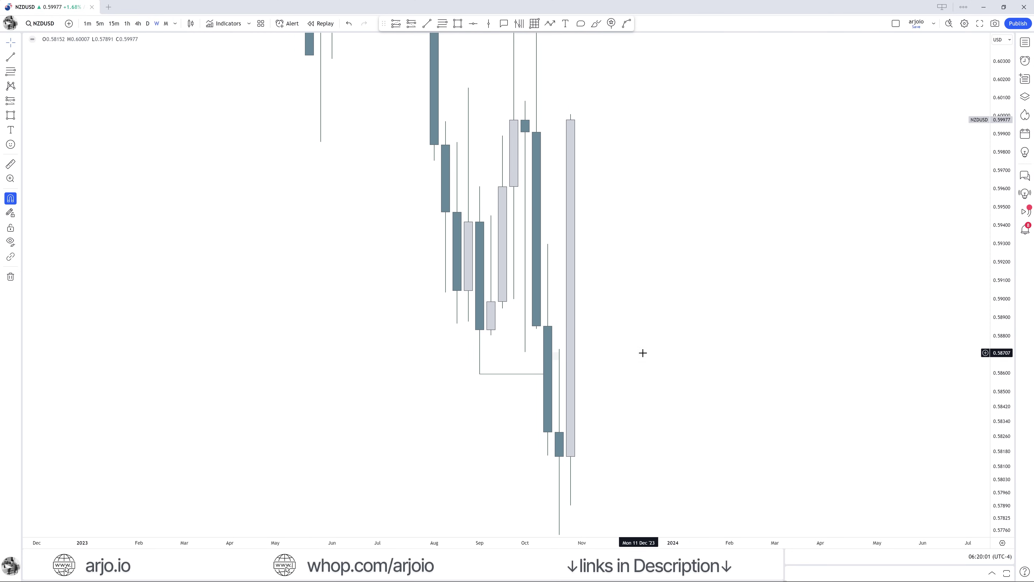
left_click(147, 23)
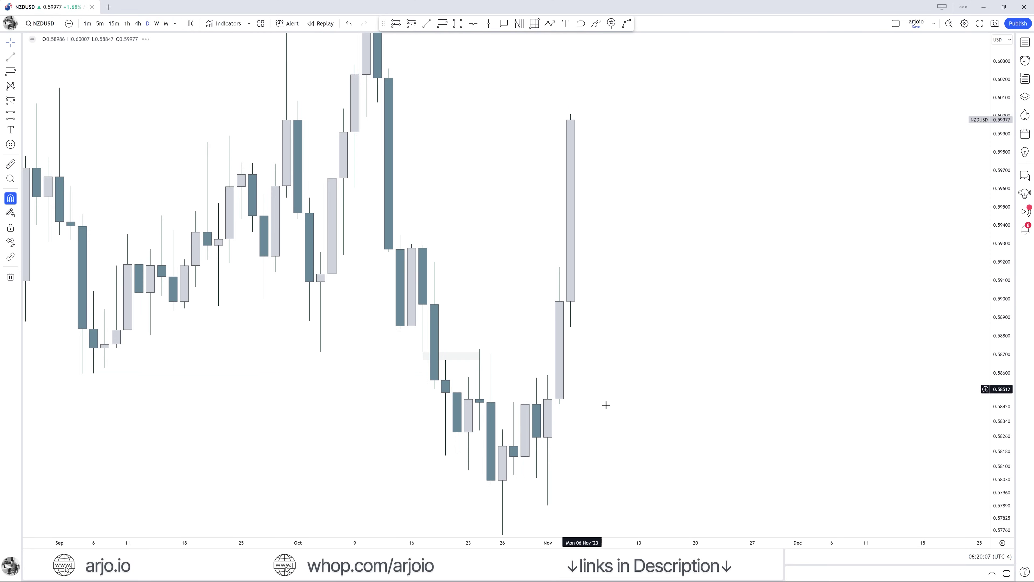
scroll(760, 450, "up", 5)
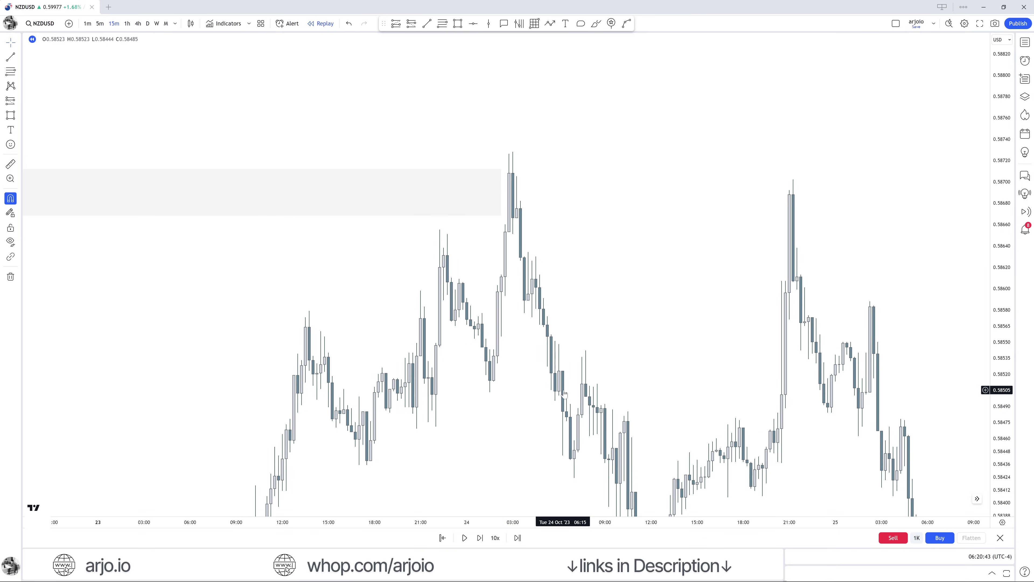
On the 15-minute replay chart, draw a level line from the 03:00 high on 24 October to about 06:00
key("alt+t")
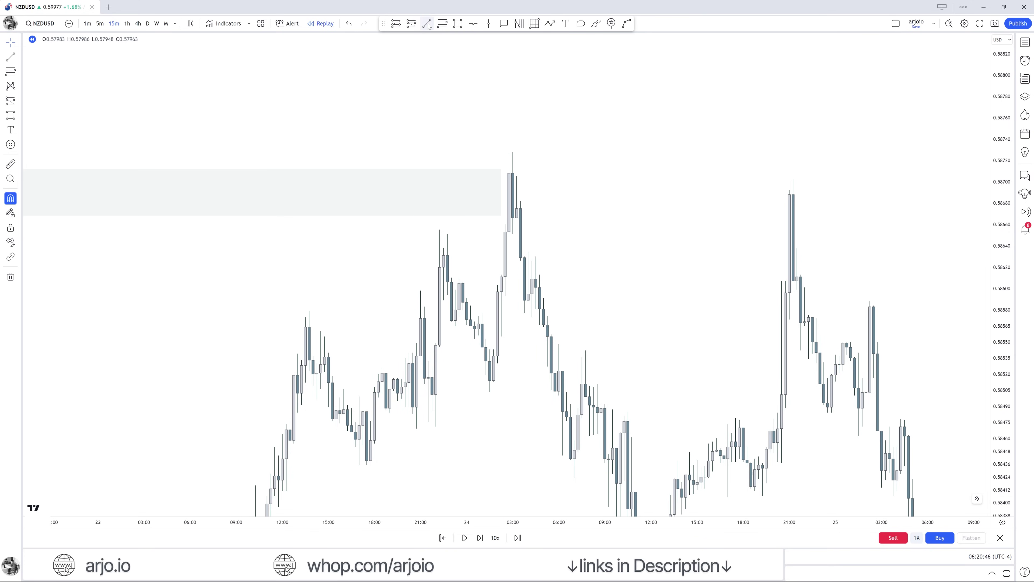
left_click(513, 152)
left_click(556, 154)
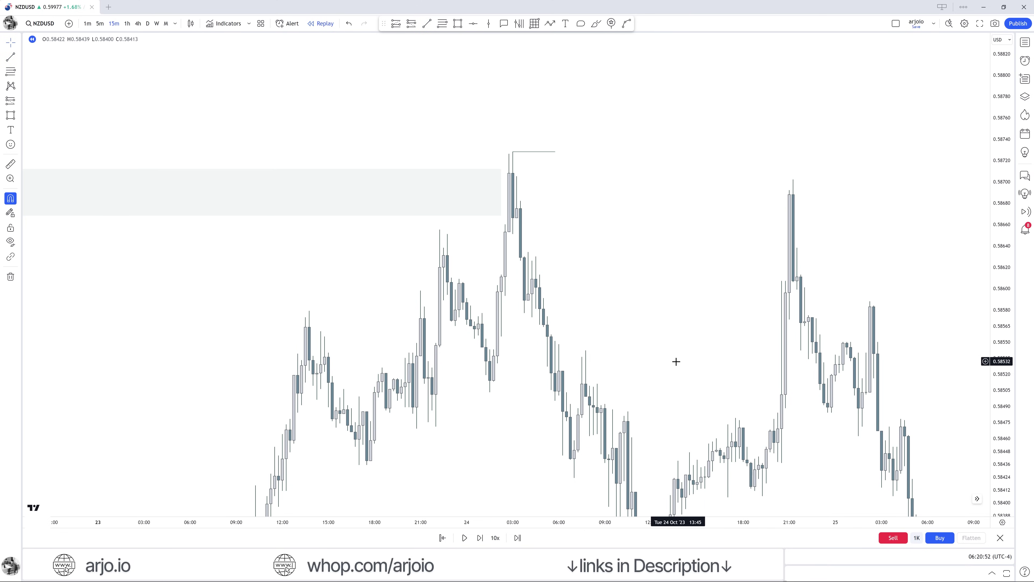
Draw a level line from the 23 October low at about 06:00 to about 12:00 on 25 October
scroll(559, 236, "down", 5)
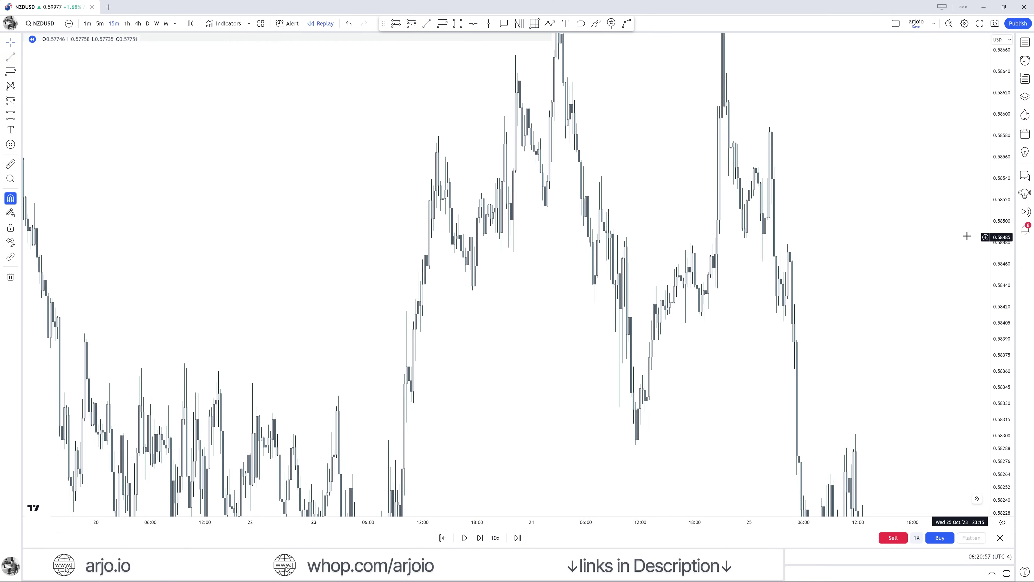
left_click_drag(984, 312, 773, 285)
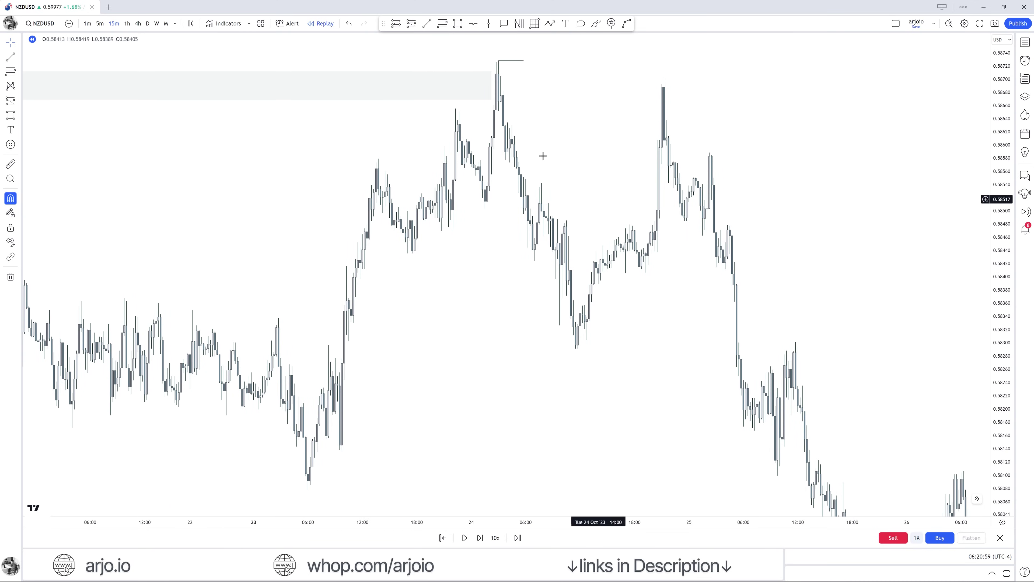
key("alt+t")
left_click(309, 489)
left_click(798, 495)
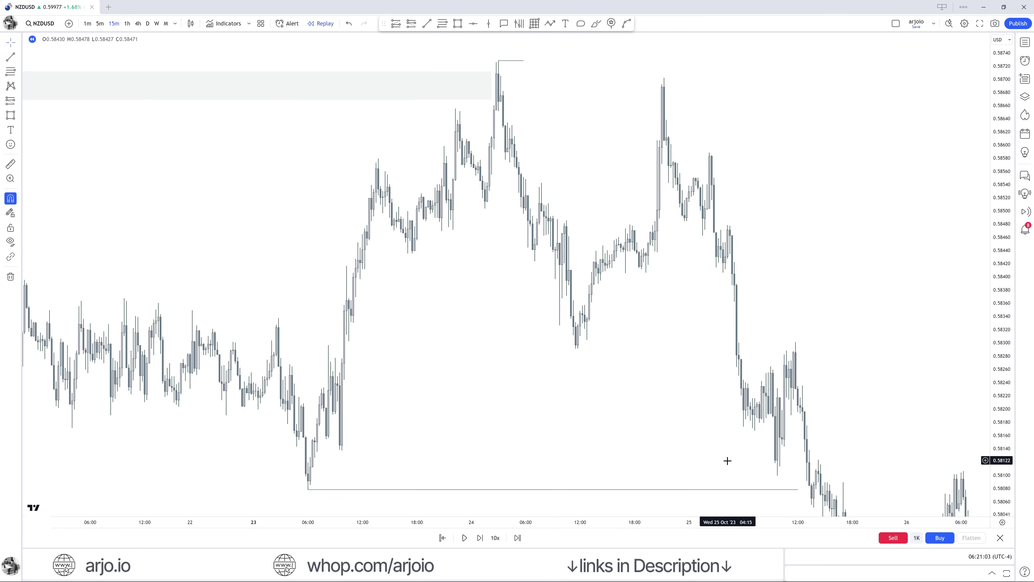
On the 4-hour chart, mark the small gap below the 01:00 candle's low of 24 October at 0.58503 with a rectangle reaching that afternoon
scroll(423, 264, "up", 2)
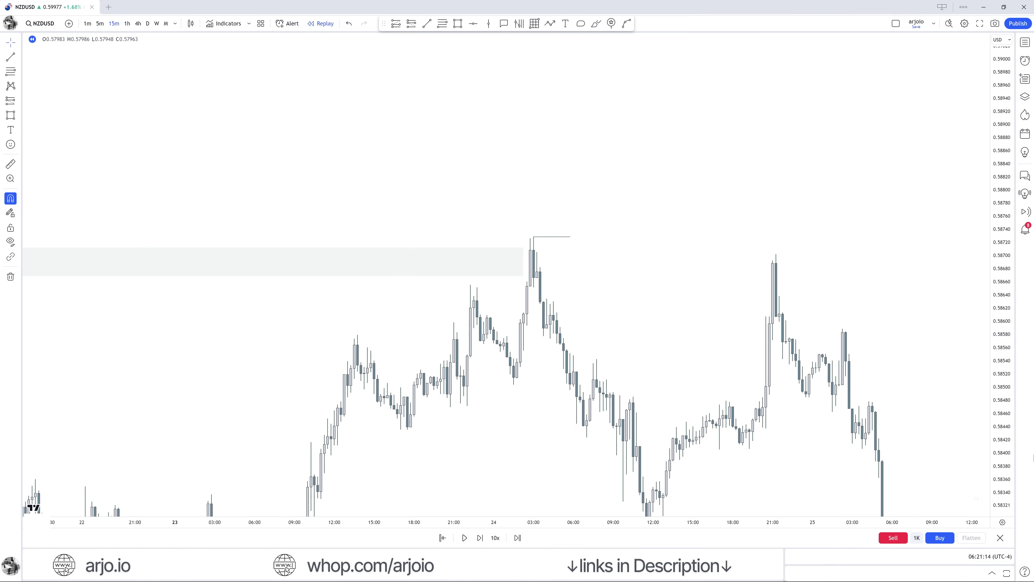
left_click_drag(723, 245, 570, 249)
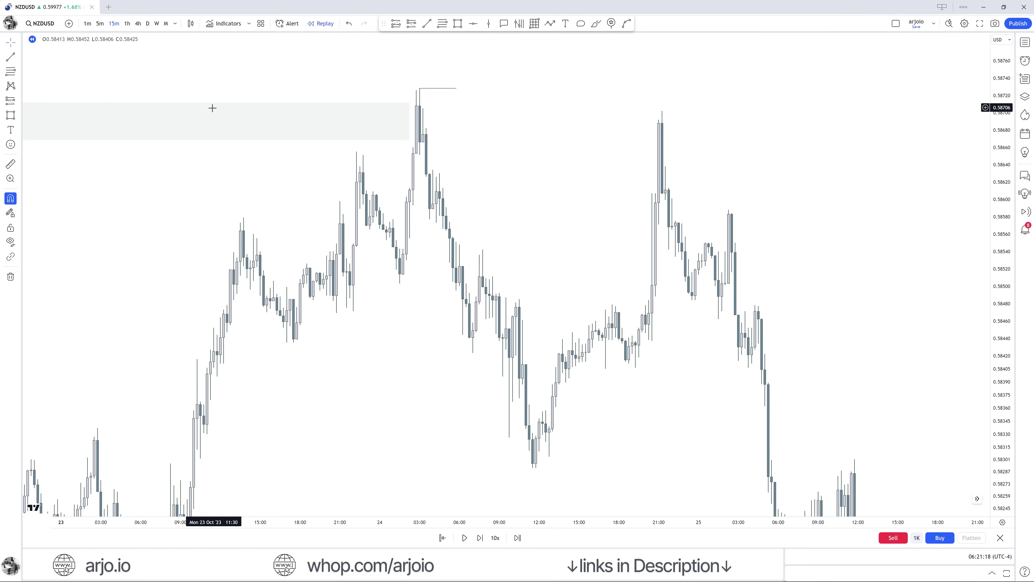
left_click(128, 25)
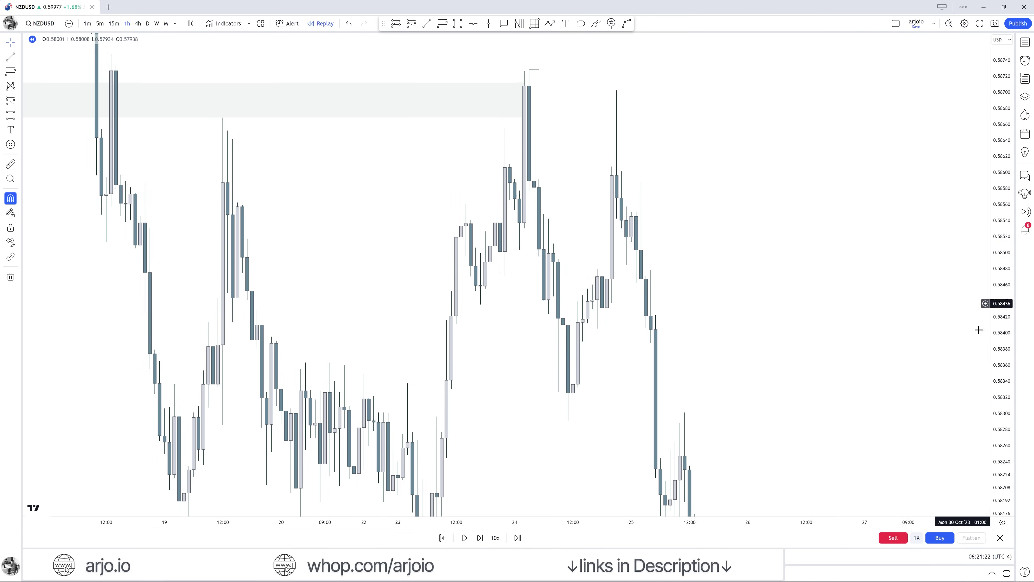
left_click(138, 23)
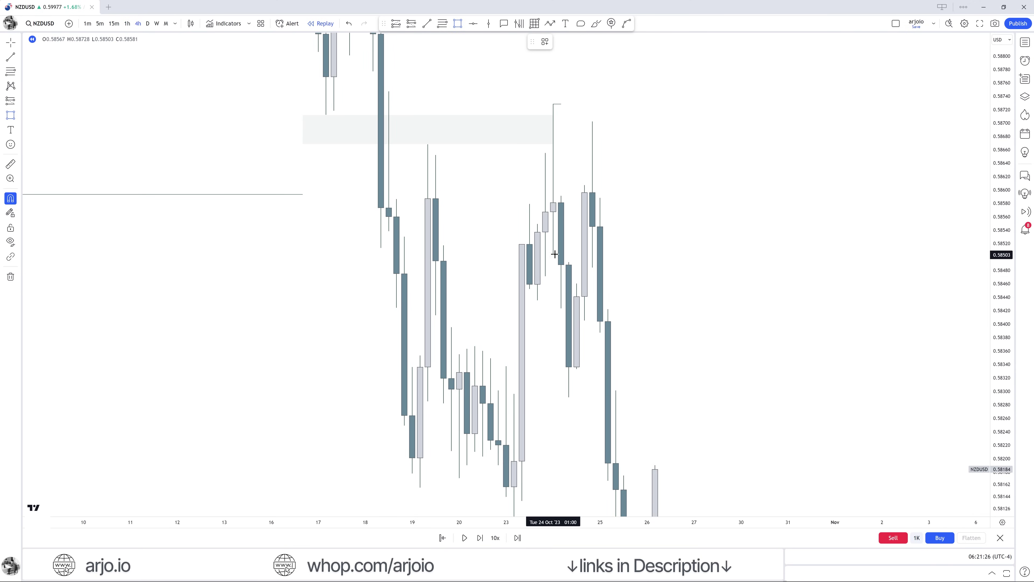
left_click(570, 258)
left_click_drag(569, 258, 582, 259)
left_click(635, 277)
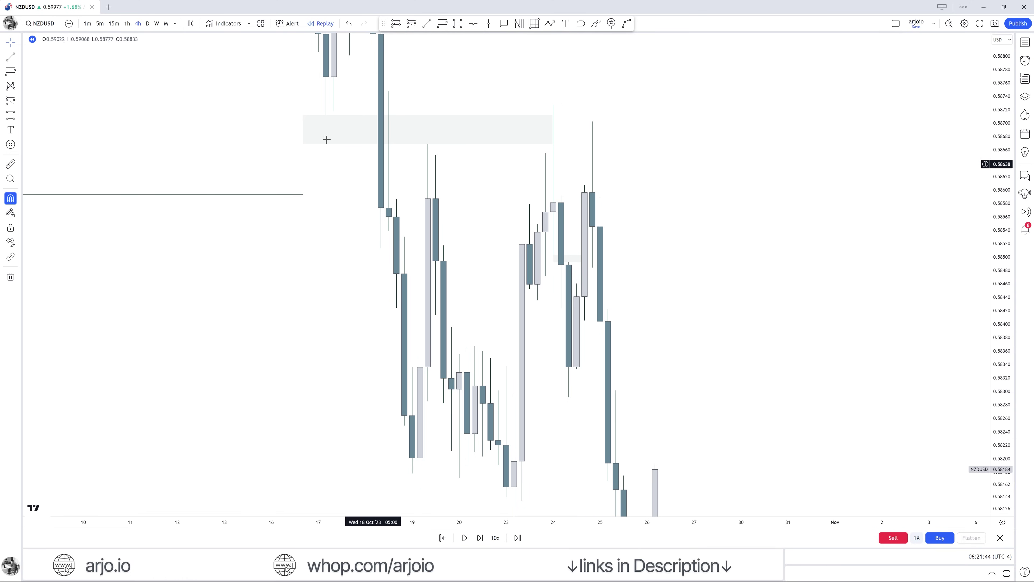
On the 5-minute chart, draw a level line from the 24 October 21:15 high at 0.58702 to about 01:30 on 25 October
left_click(99, 25)
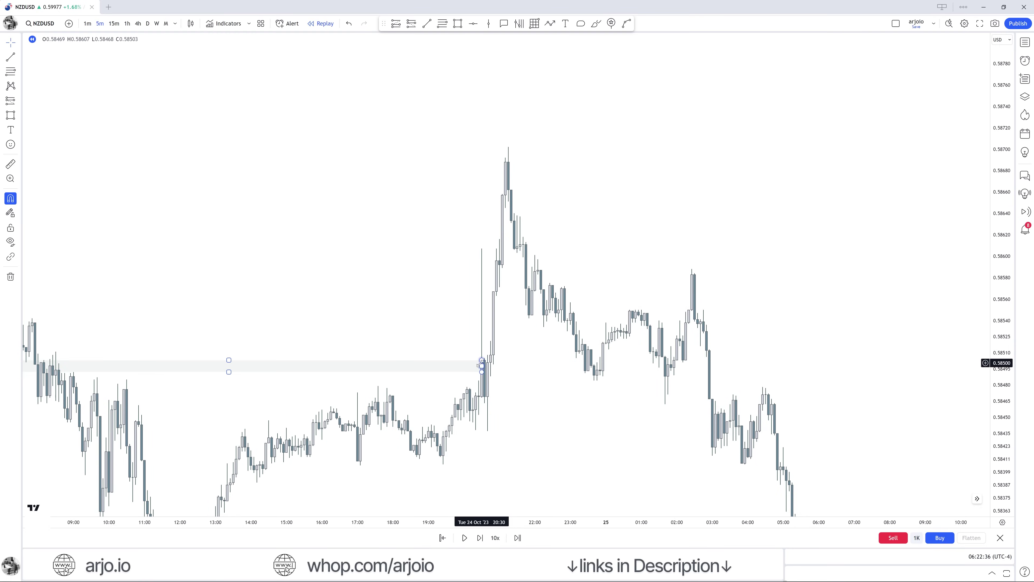
scroll(524, 344, "down", 3)
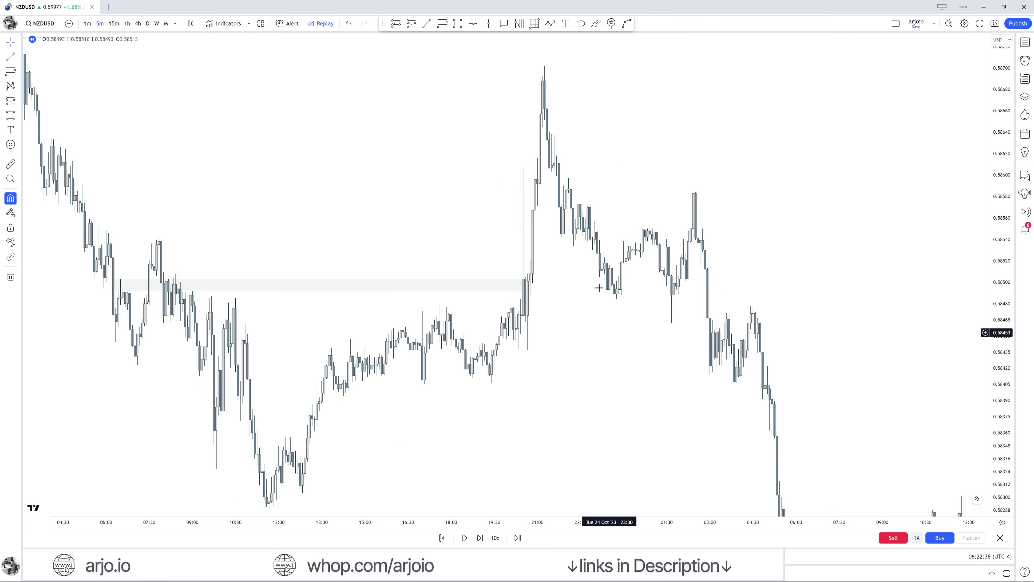
key("alt+t")
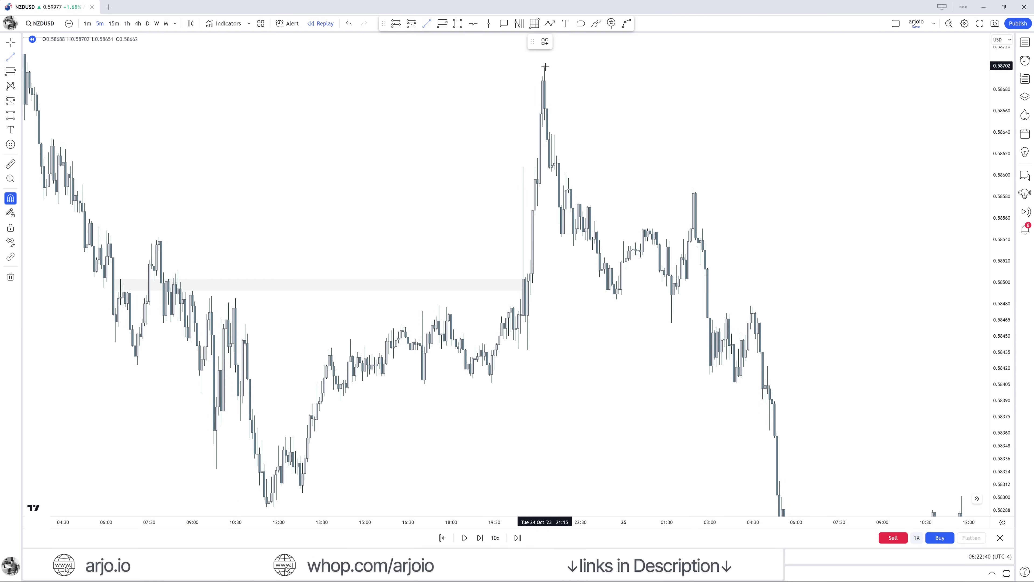
left_click(545, 66)
left_click(667, 66)
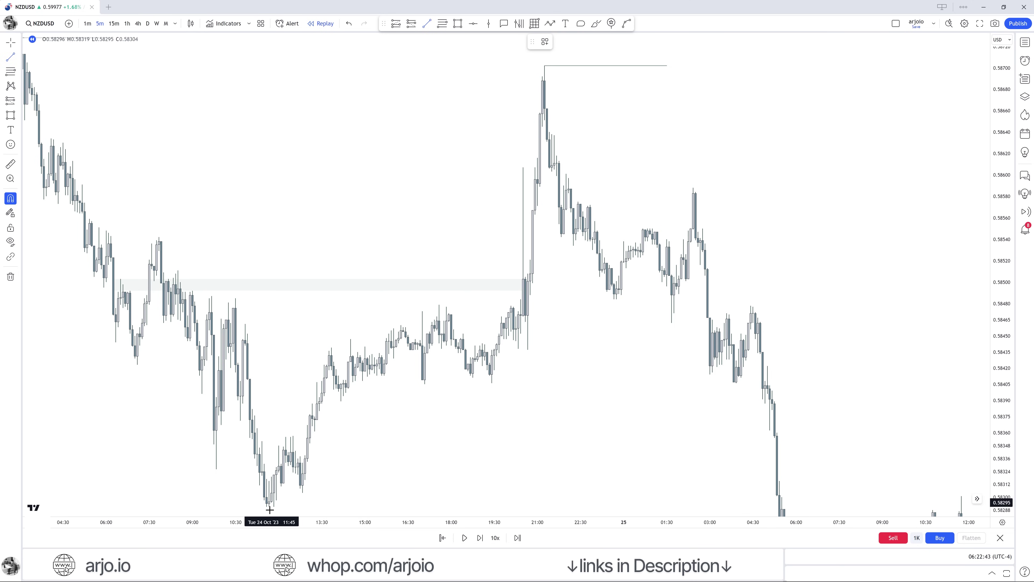
Draw a level line from the 24 October low at about 11:30 to about 02:40 on 25 October
left_click(269, 500)
left_click(799, 500)
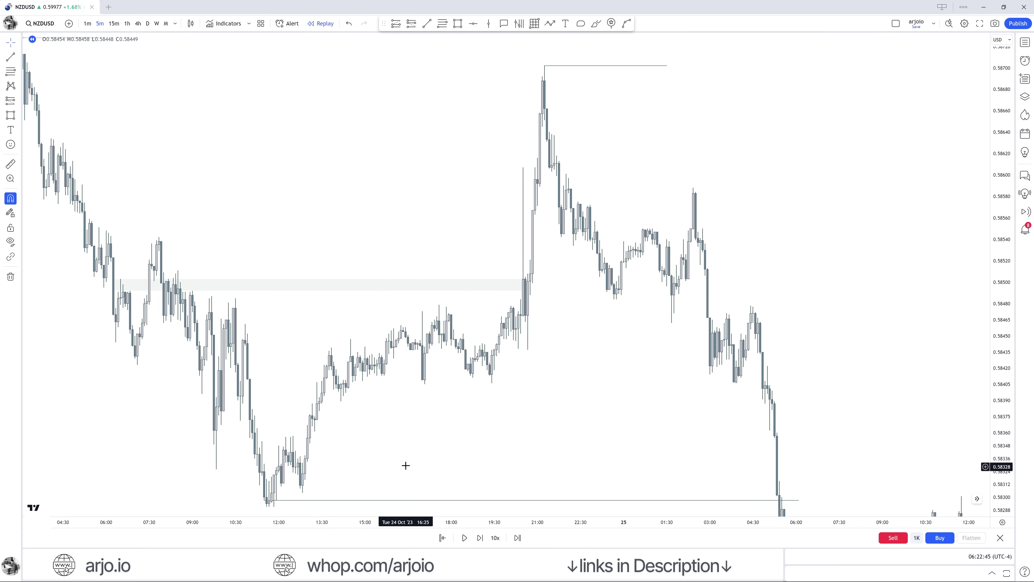
left_click_drag(406, 465, 410, 393)
left_click(273, 428)
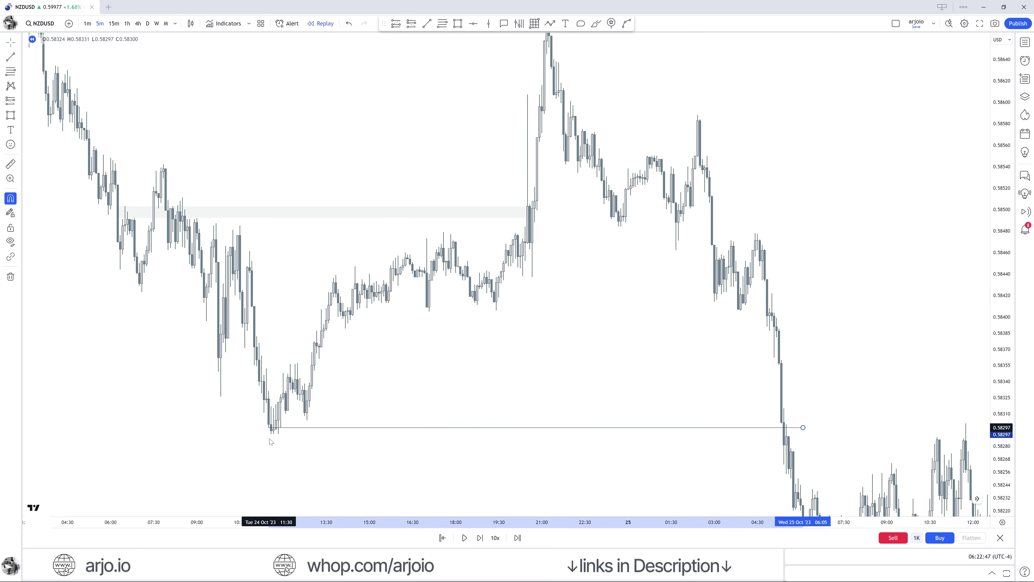
left_click_drag(802, 428, 704, 442)
left_click_drag(699, 384, 718, 434)
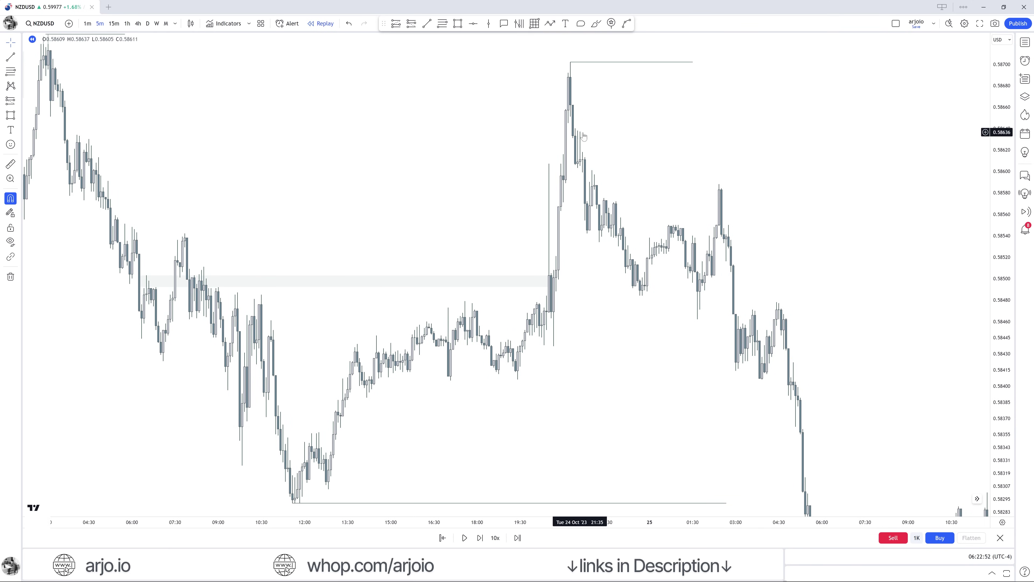
On the 5-minute chart, mark 02:00 on 25 October with a vertical line
left_click(582, 62)
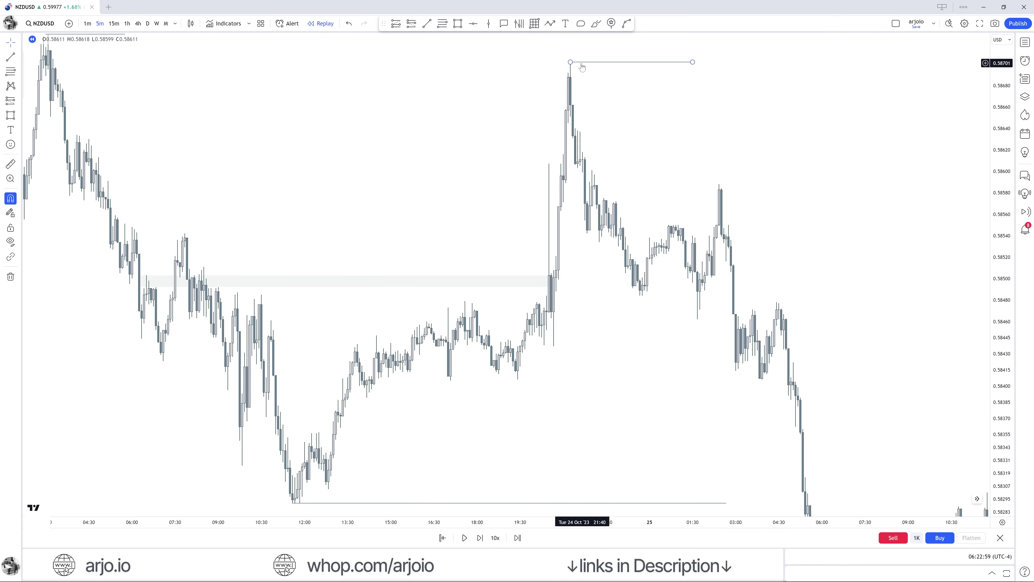
scroll(588, 49, "right", 5)
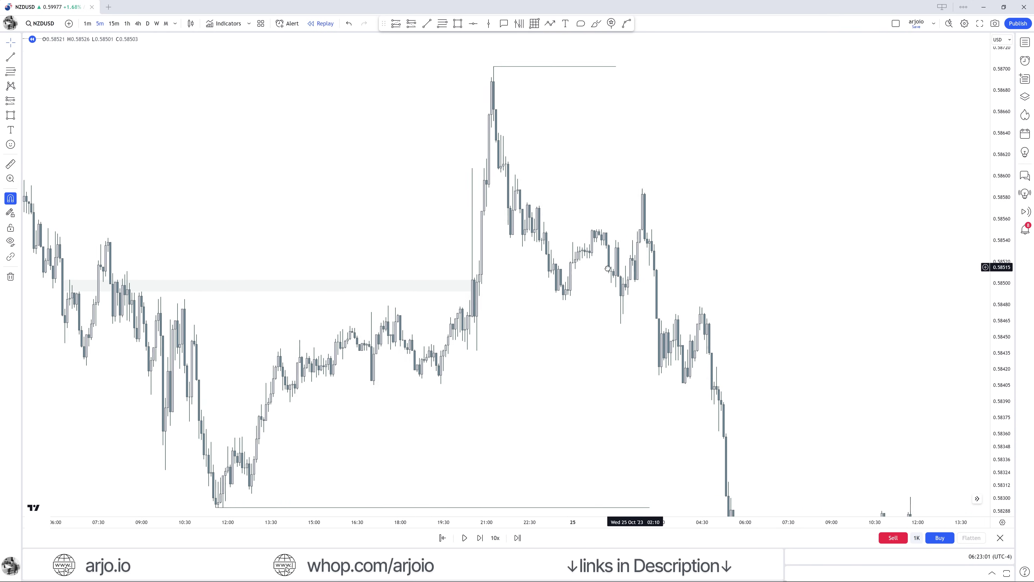
left_click(489, 23)
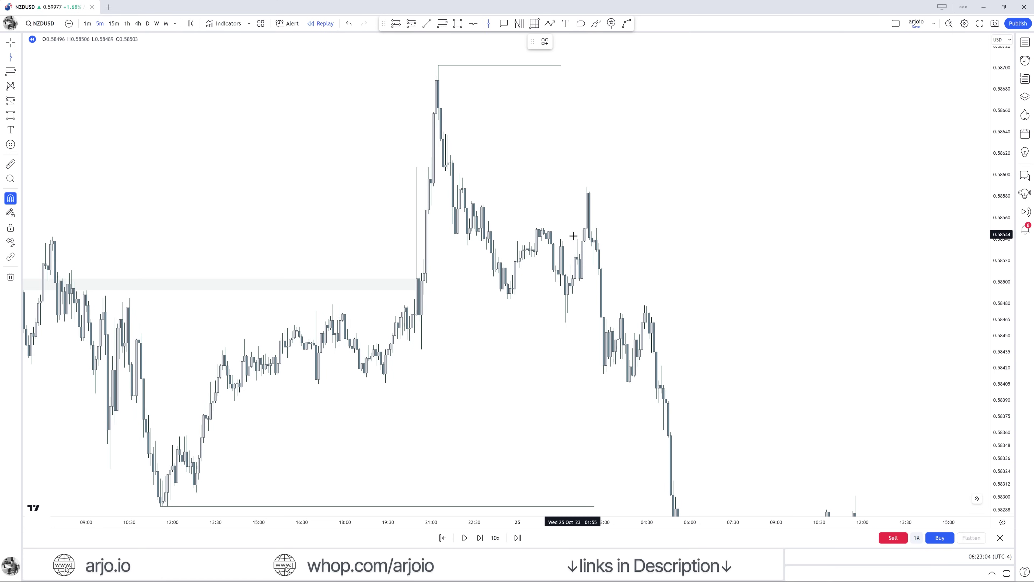
left_click(575, 245)
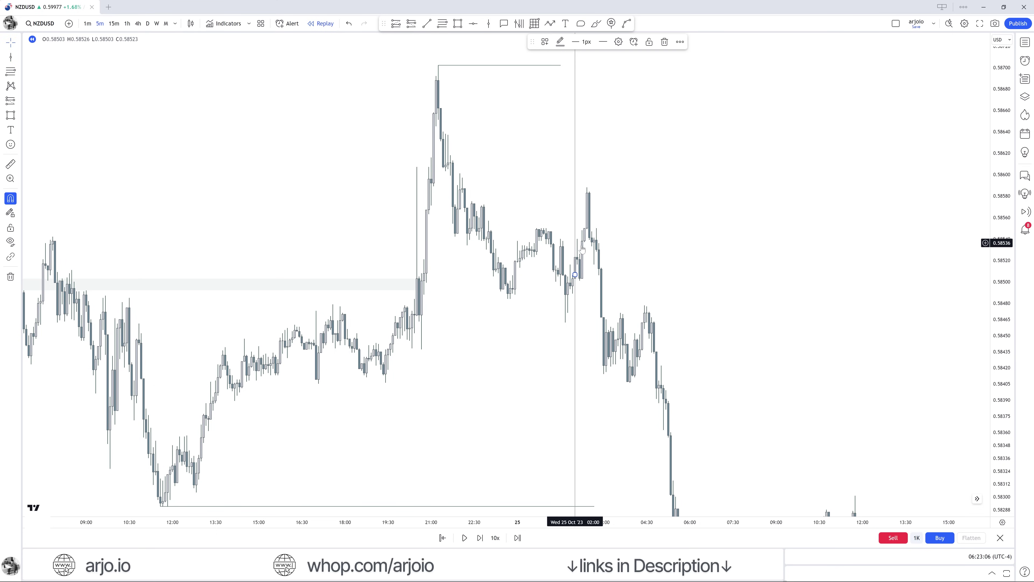
left_click(632, 286)
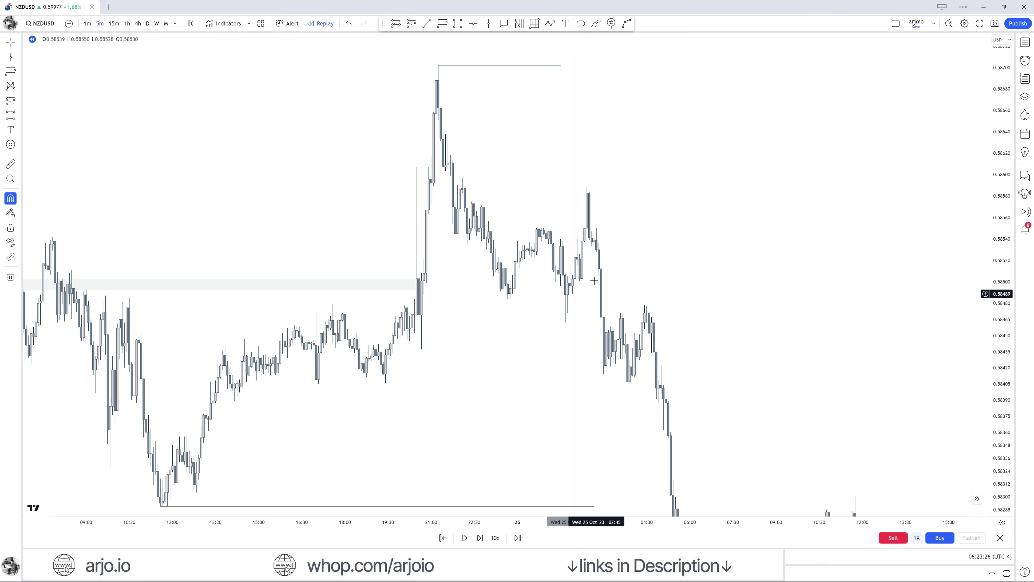
Draw a rectangle over the 25 October gap from 0.58506 to 0.58467, reaching about 03:45, and remove it
key("alt+shift+r")
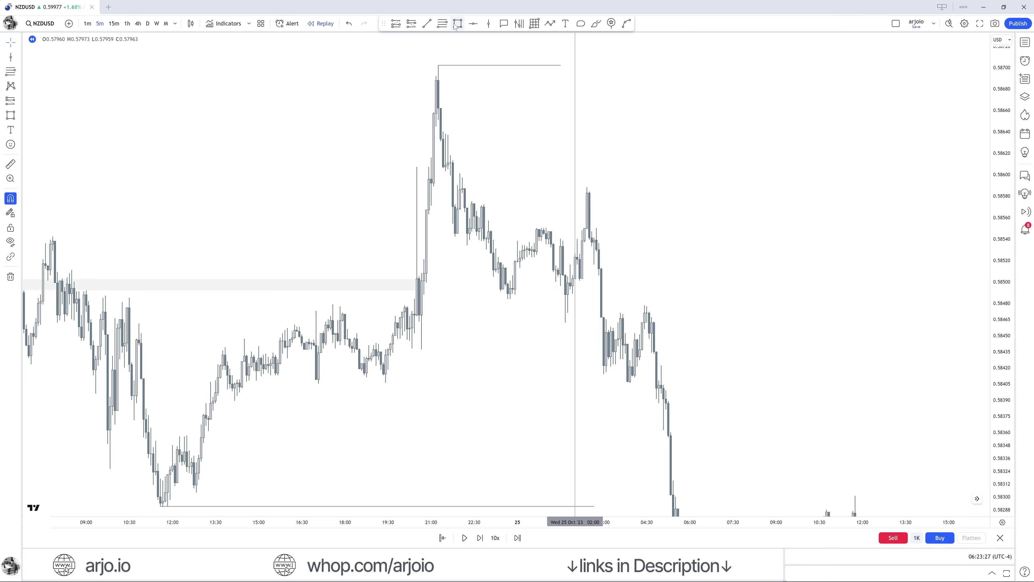
left_click(599, 275)
left_click(620, 317)
left_click_drag(622, 297, 625, 297)
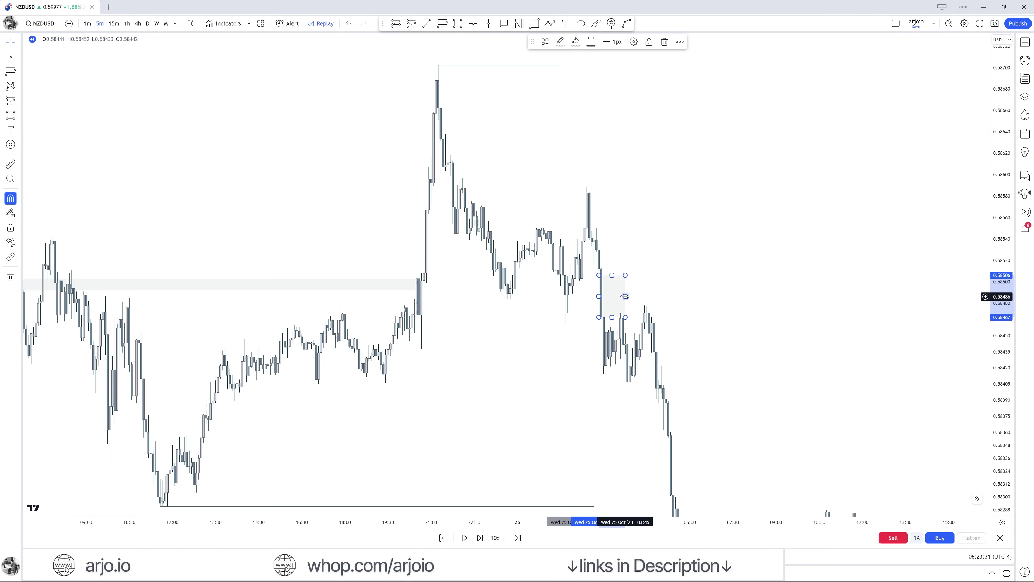
key("Escape")
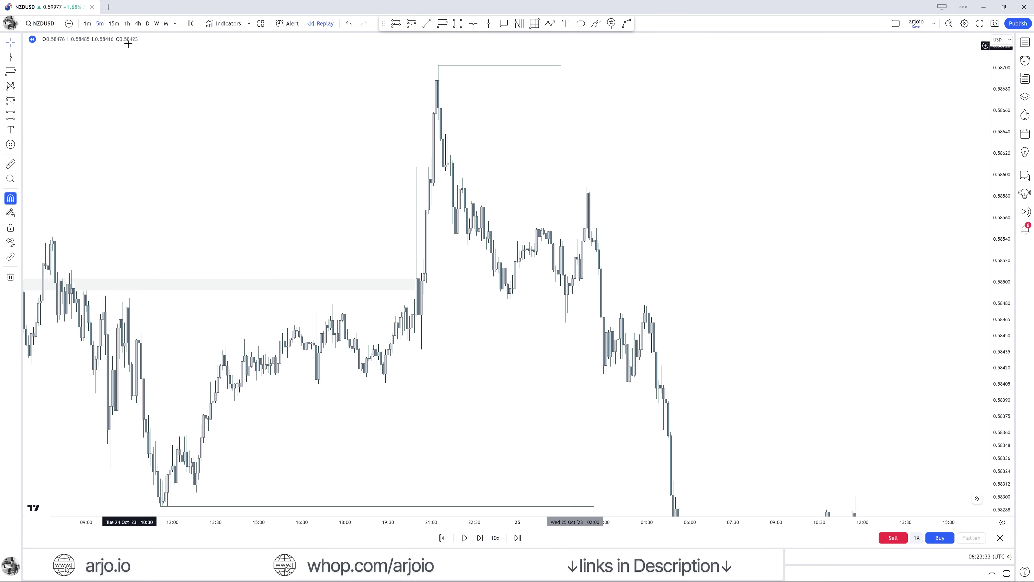
Examine the 25 October decline on the 1-hour chart and return to the 15-minute chart
left_click(114, 23)
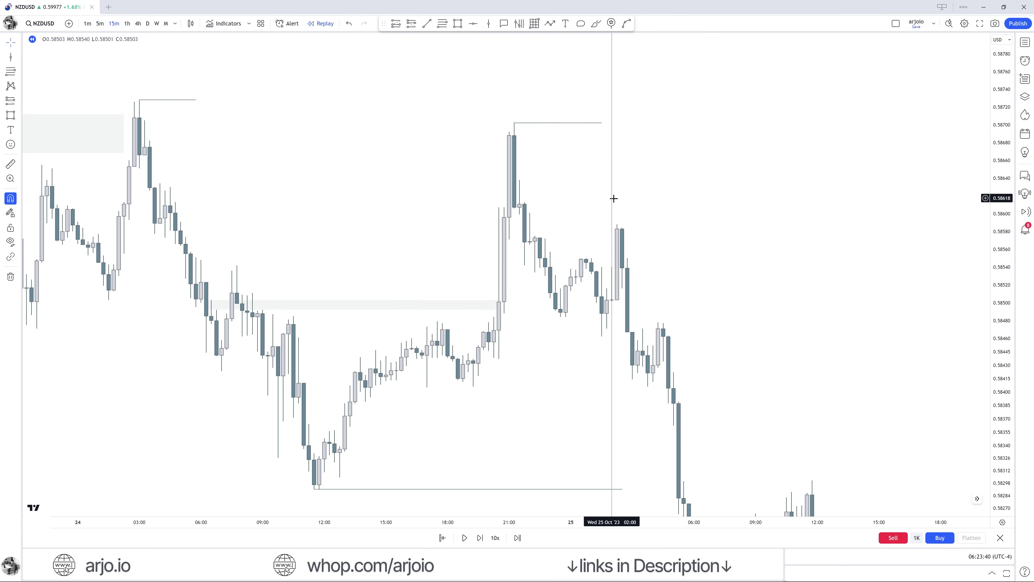
left_click(127, 24)
scroll(794, 308, "down", 3)
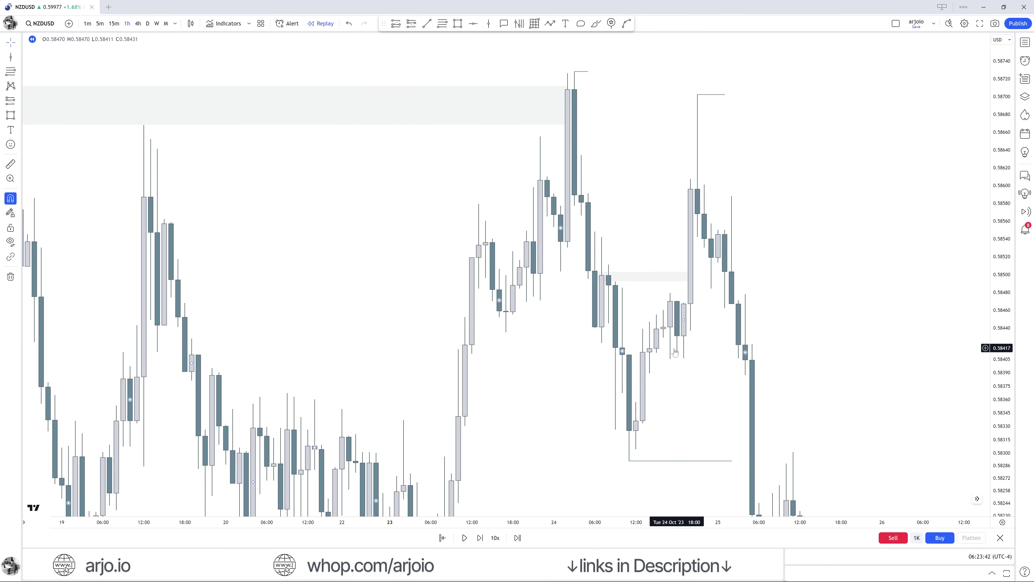
left_click_drag(834, 354, 711, 343)
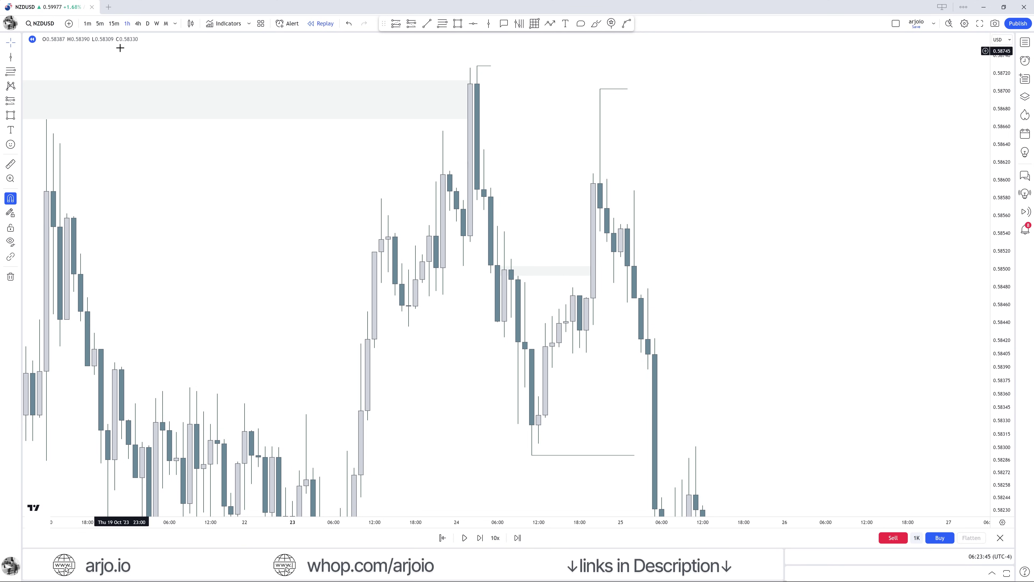
left_click(114, 23)
scroll(754, 330, "up", 3)
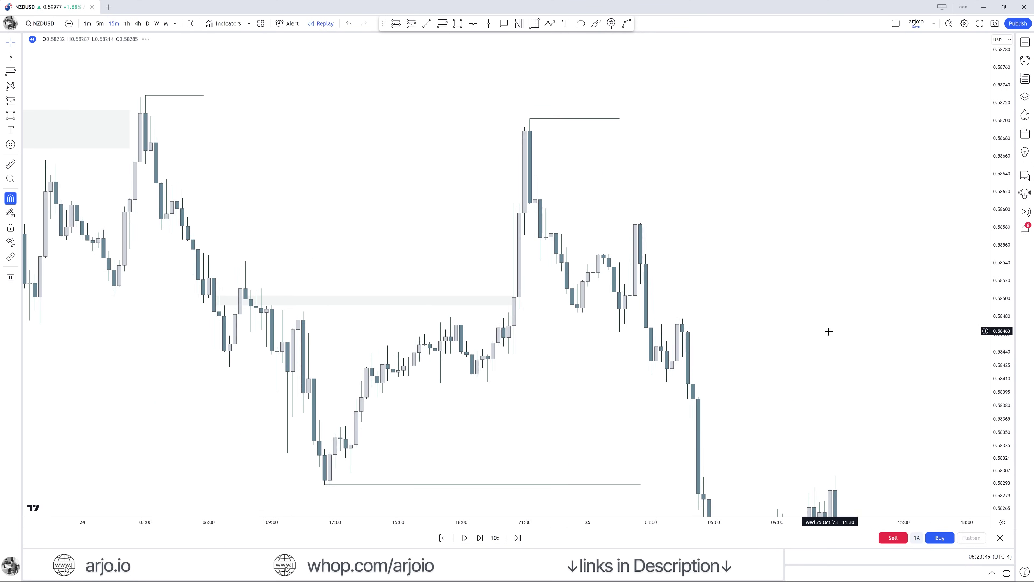
Draw a rectangle over the 15-minute gap between 0.58516 and 0.58467 on 25 October and delete it
left_click_drag(792, 332, 753, 328)
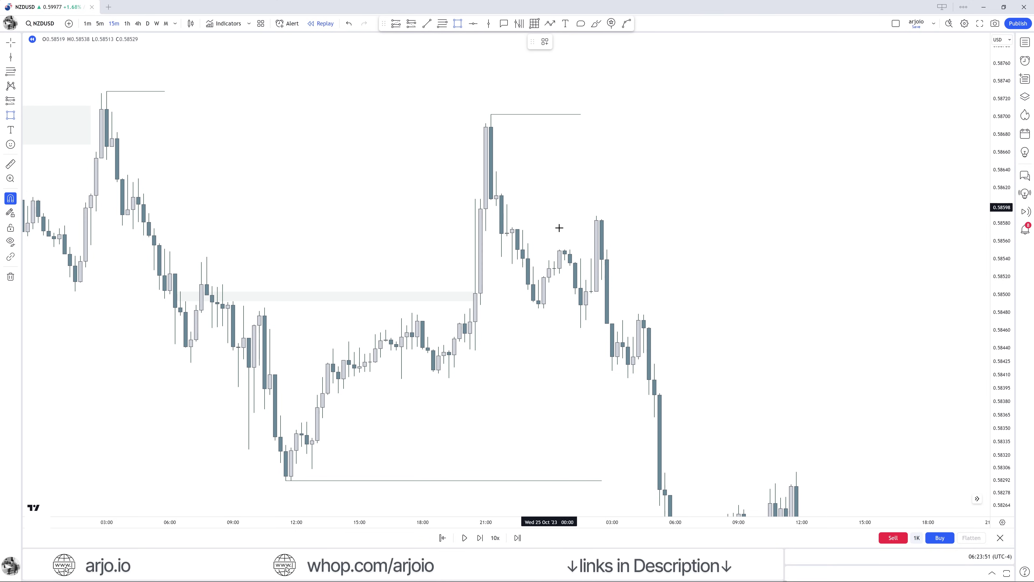
left_click(602, 280)
left_click(612, 323)
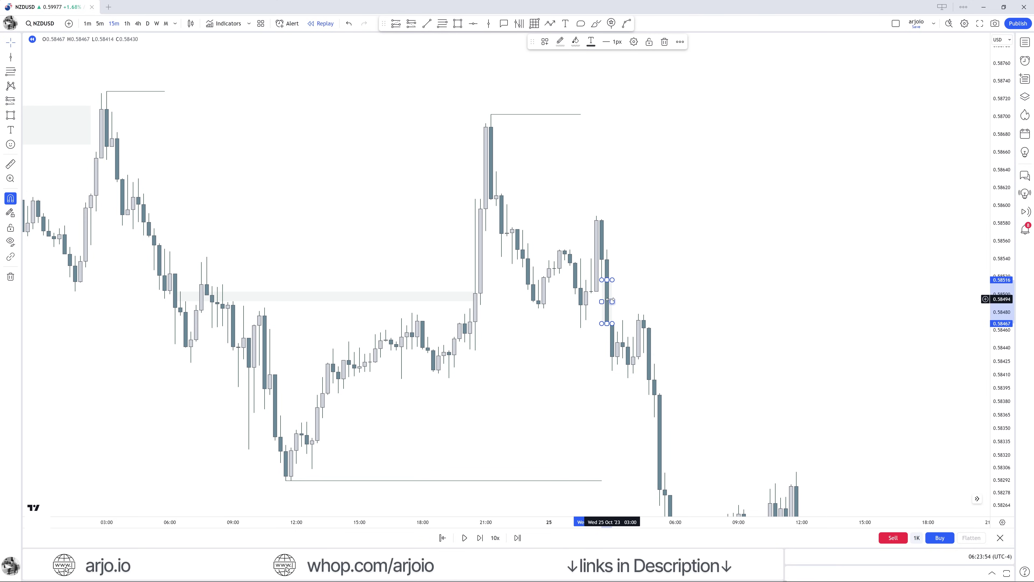
left_click_drag(611, 300, 626, 304)
key("Delete")
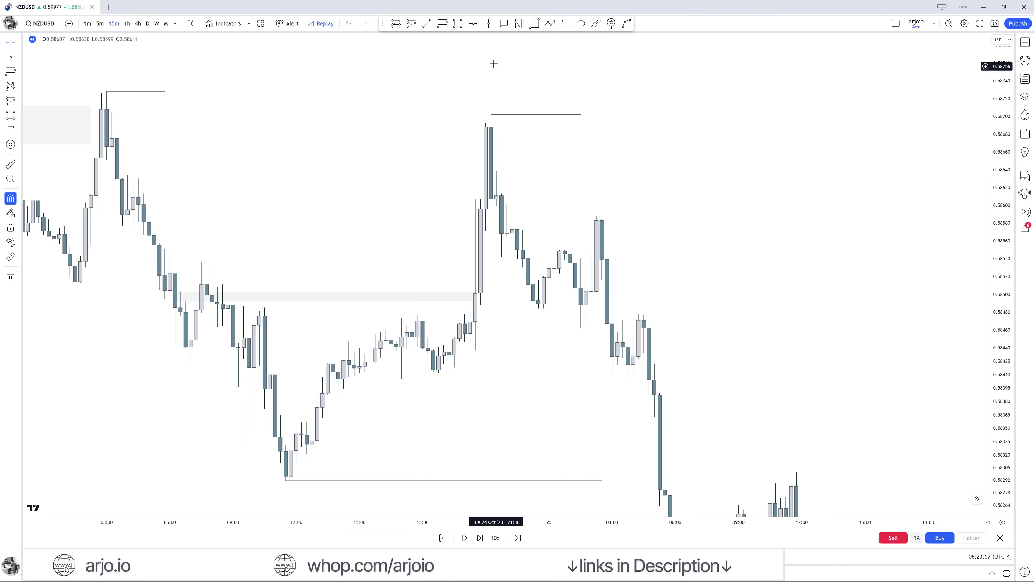
Draw a level line from the 25 October 01:45 candle's low at 0.58471 to about 03:30
left_click(427, 23)
left_click(586, 320)
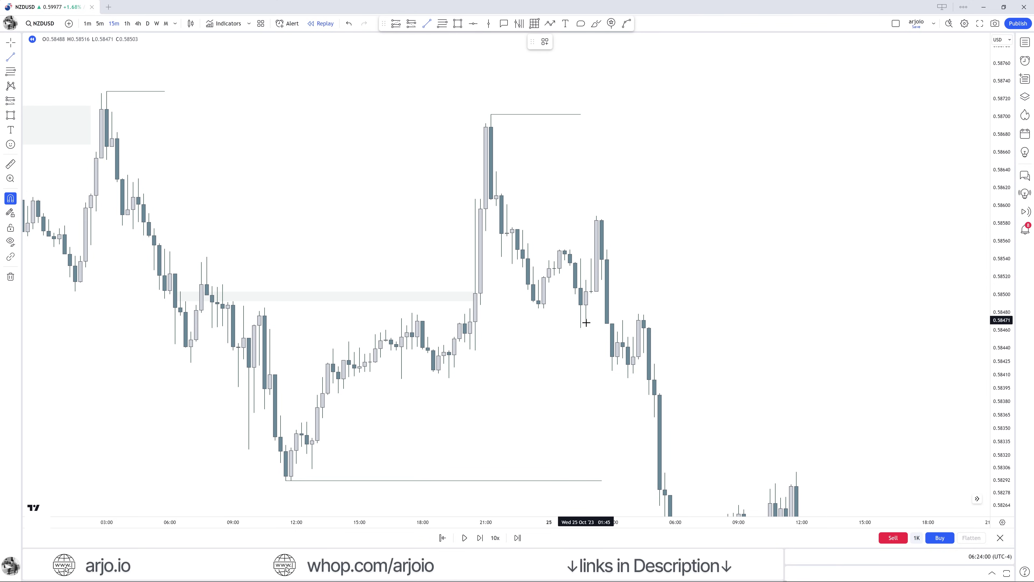
left_click(623, 320)
left_click(692, 330)
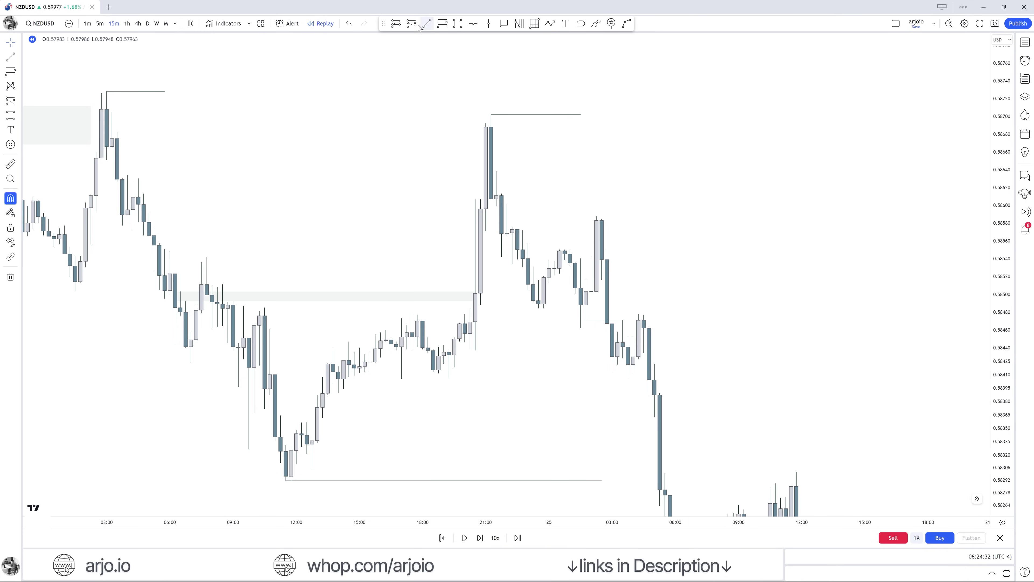
Place a short position at 03:30 on 25 October with entry at 0.58471 and stop at the swing high, 0.58588
left_click(586, 320)
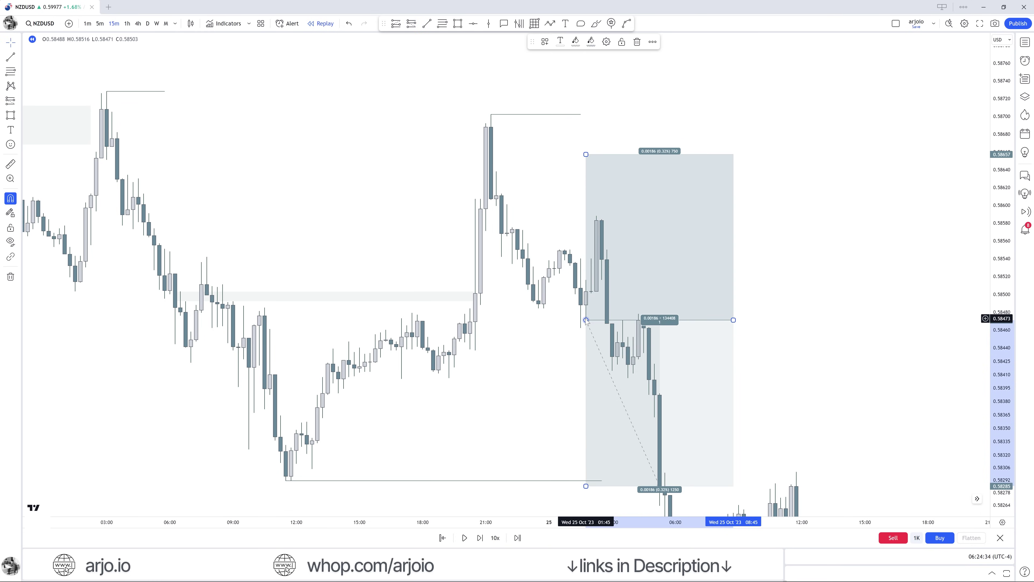
left_click_drag(586, 321, 623, 321)
left_click_drag(623, 155, 595, 210)
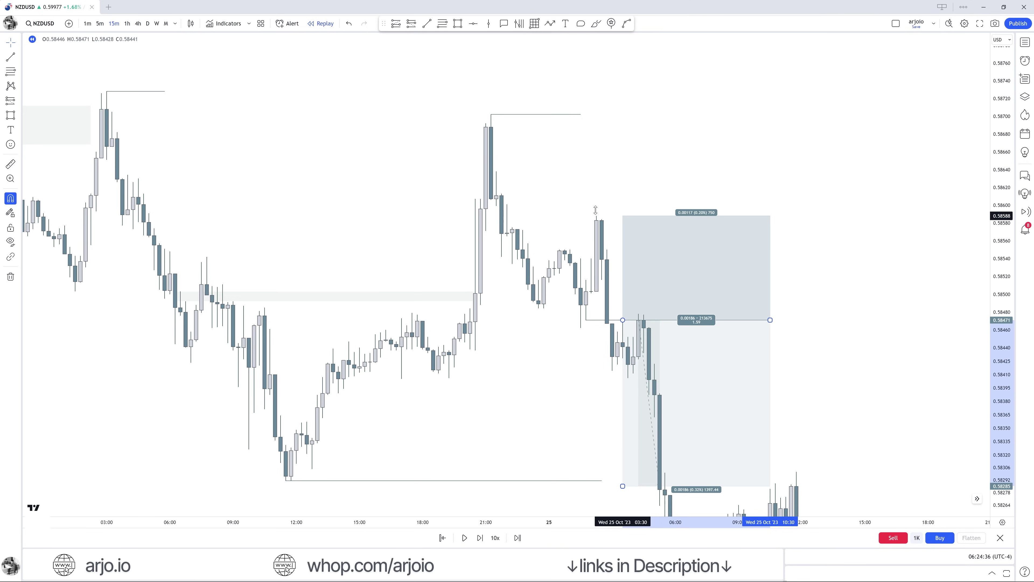
left_click(596, 214)
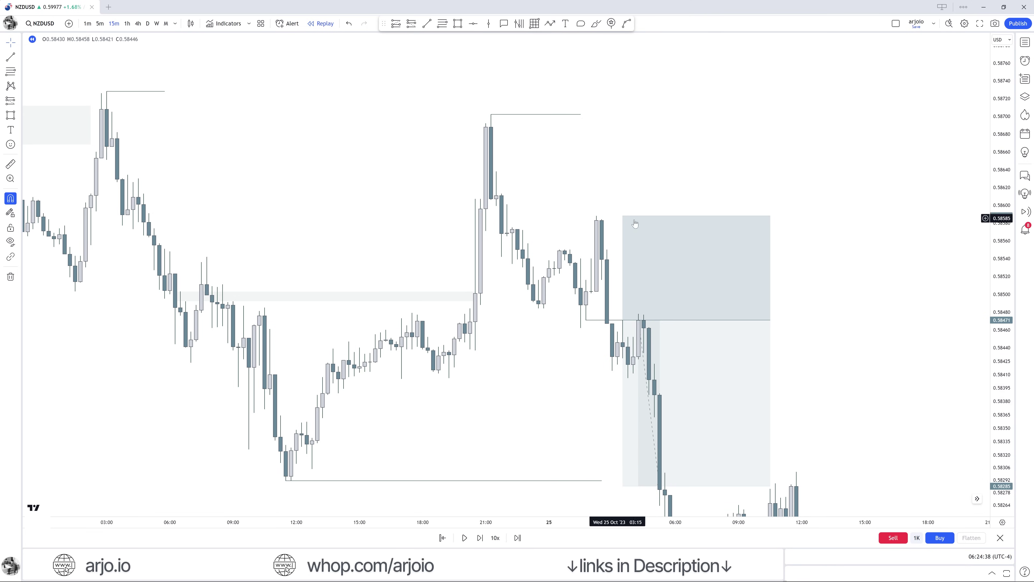
Lower the short position's target to 0.58192, below the 24 October low line
left_click_drag(565, 390, 459, 254)
scroll(529, 293, "down", 2)
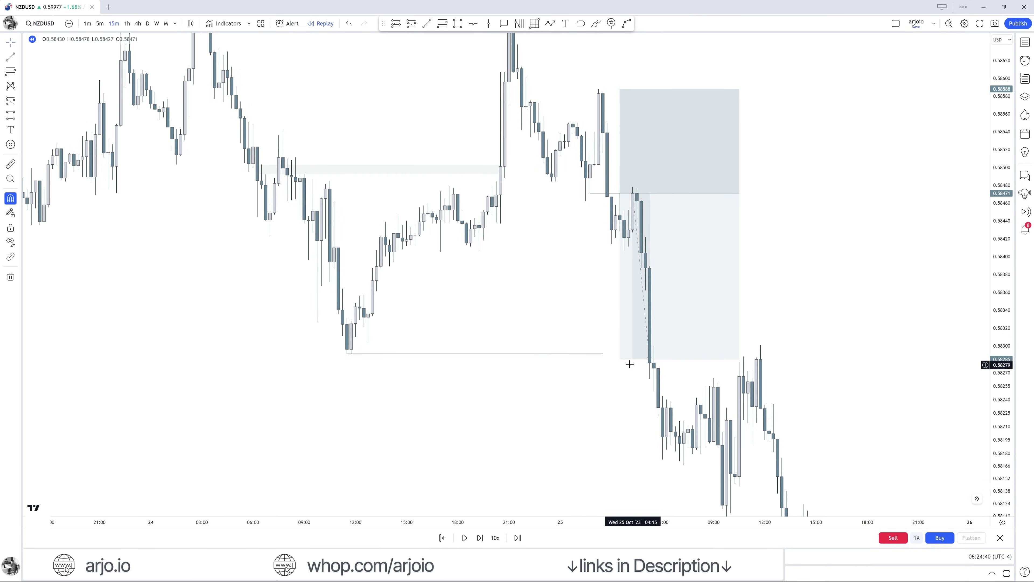
left_click(630, 364)
left_click_drag(630, 359, 630, 443)
Extend the short position's target to the 23 October low line at 0.58078
left_click_drag(494, 414, 430, 383)
scroll(482, 340, "down", 3)
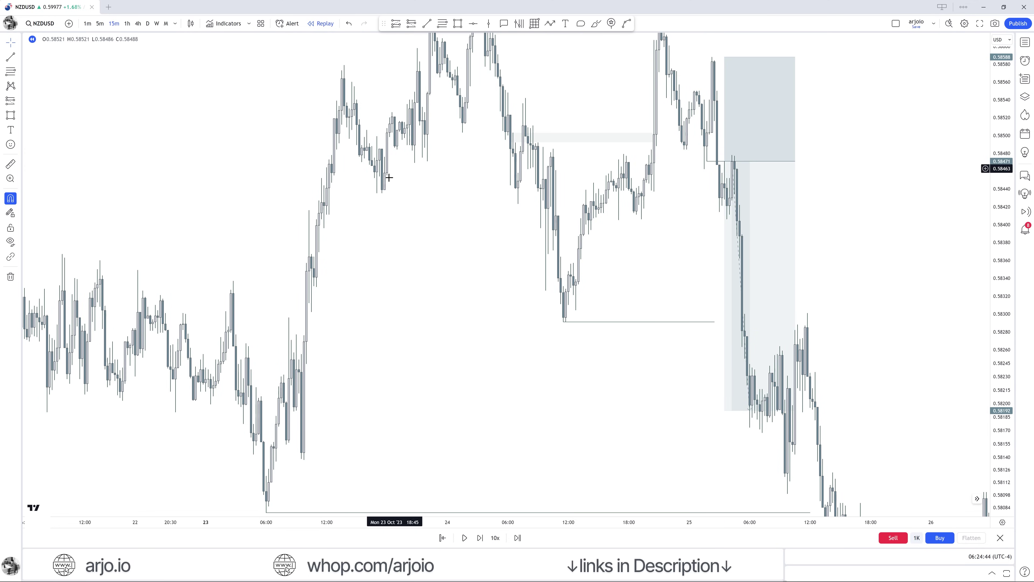
left_click_drag(298, 310, 254, 363)
left_click_drag(383, 342, 406, 294)
left_click_drag(1003, 284, 991, 358)
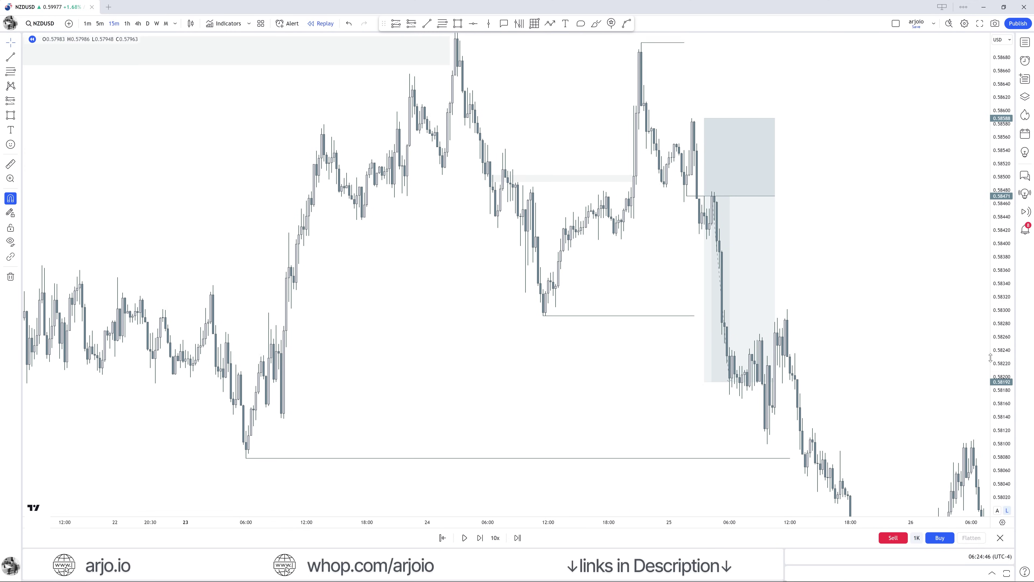
left_click_drag(519, 229, 506, 264)
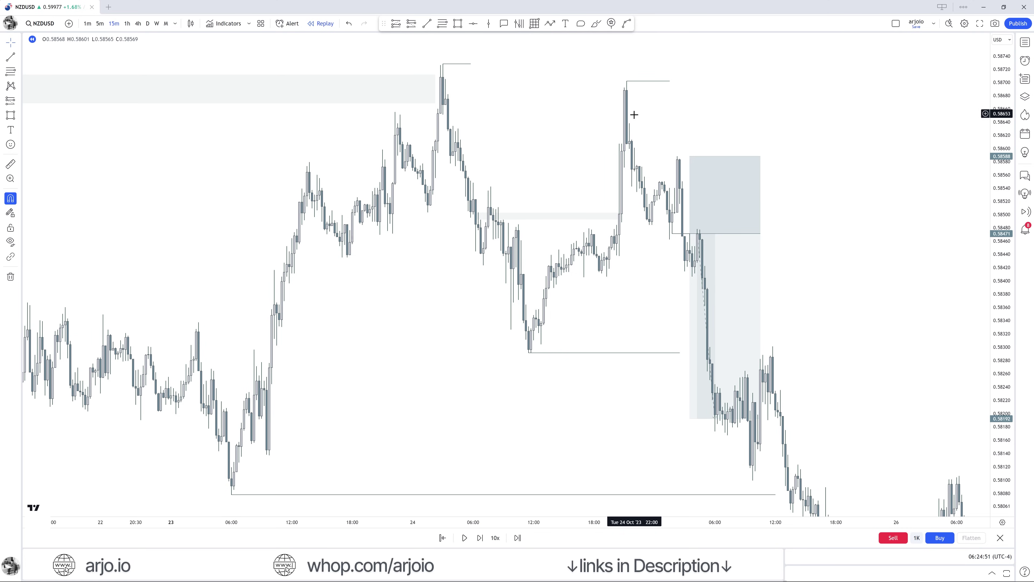
left_click_drag(690, 419, 675, 494)
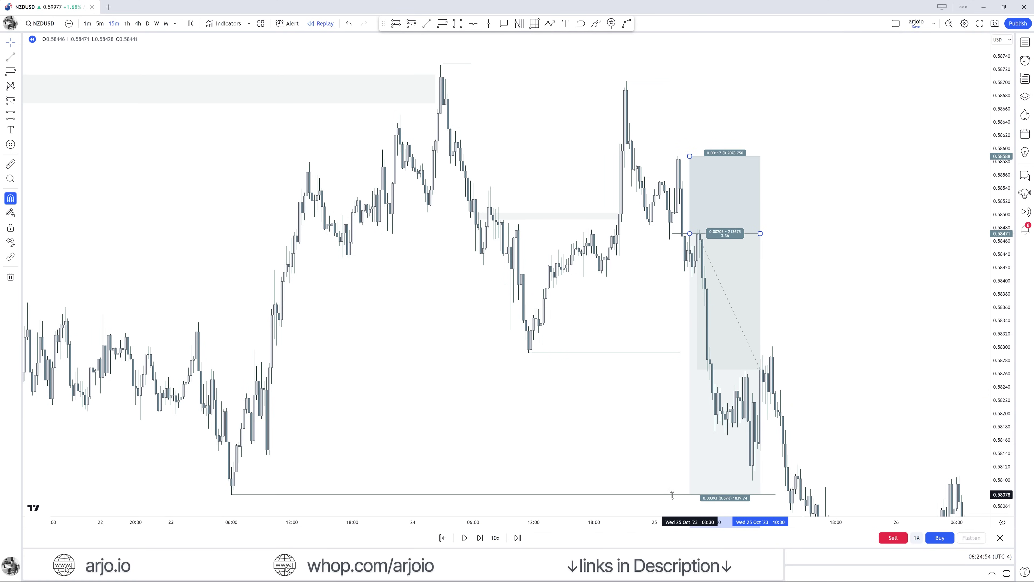
left_click(665, 460)
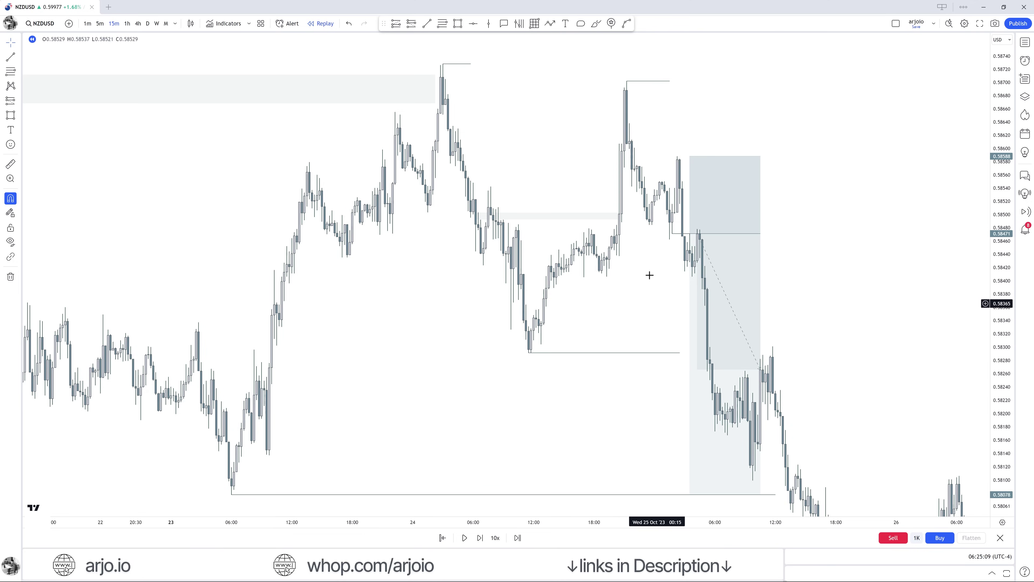
scroll(649, 275, "up", 2)
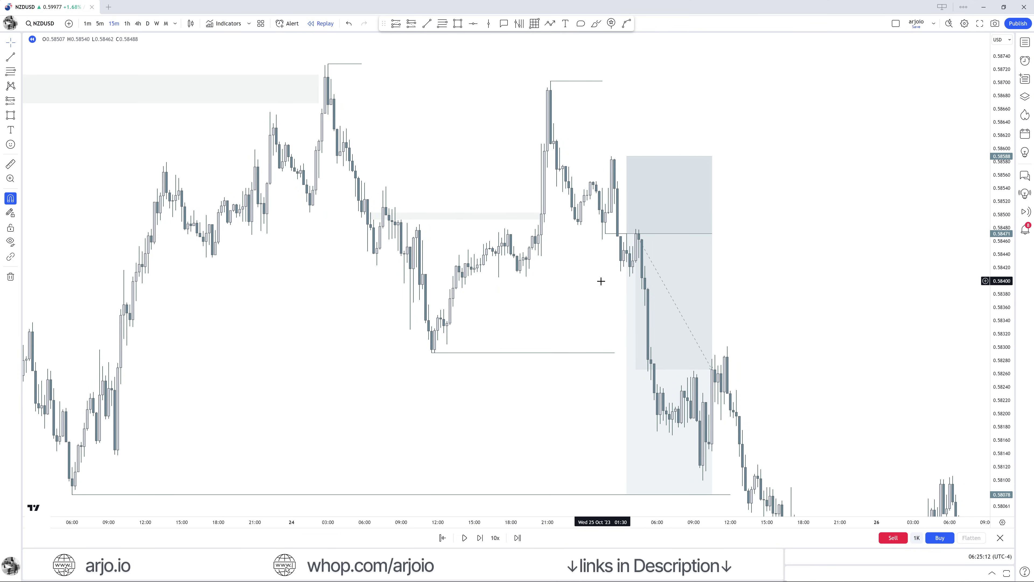